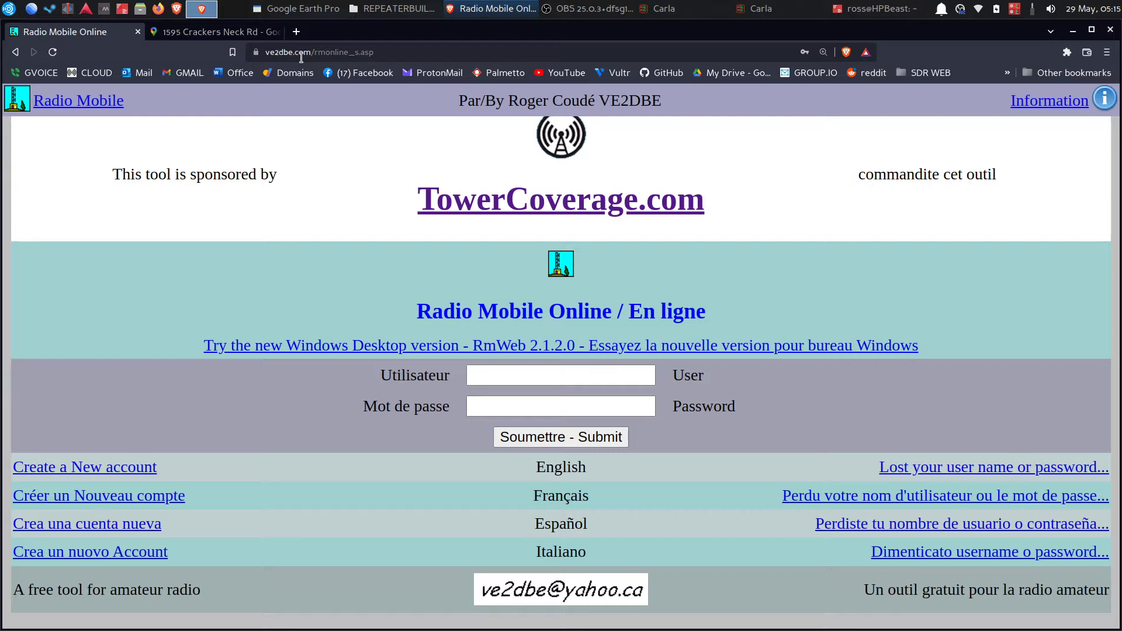
# - Load the ve2dbe.com home page, dismiss the translation offer and open Radio Mobile en ligne
pyautogui.moveTo(377, 54); pyautogui.dragTo(317, 45)
pyautogui.press('BackSpace')
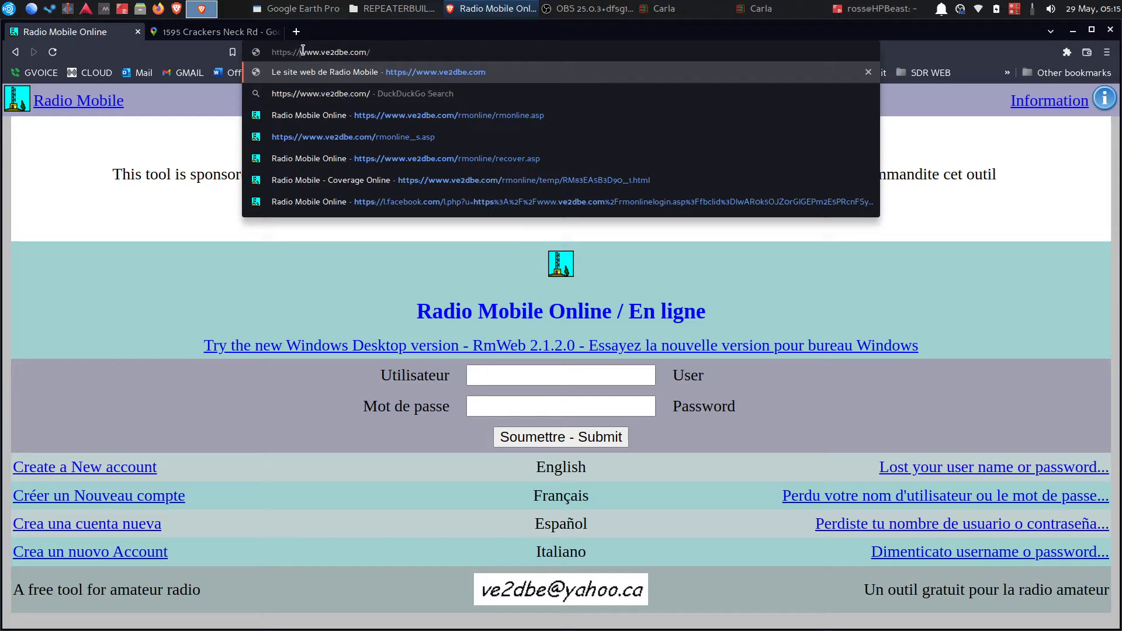
pyautogui.press('Return')
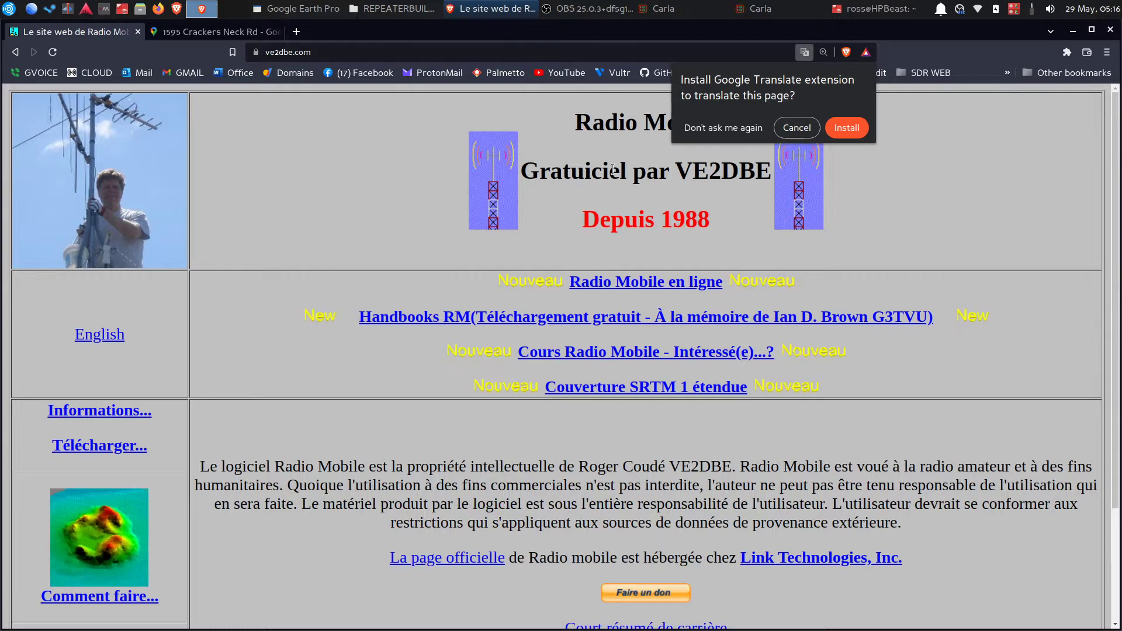
pyautogui.click(793, 133)
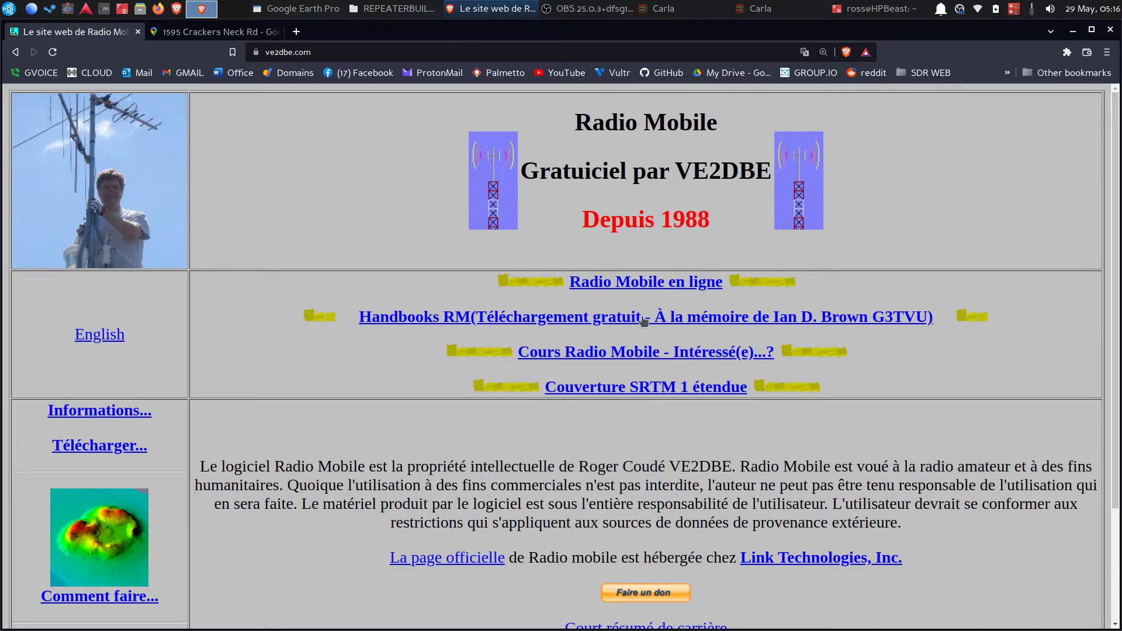
pyautogui.click(626, 285)
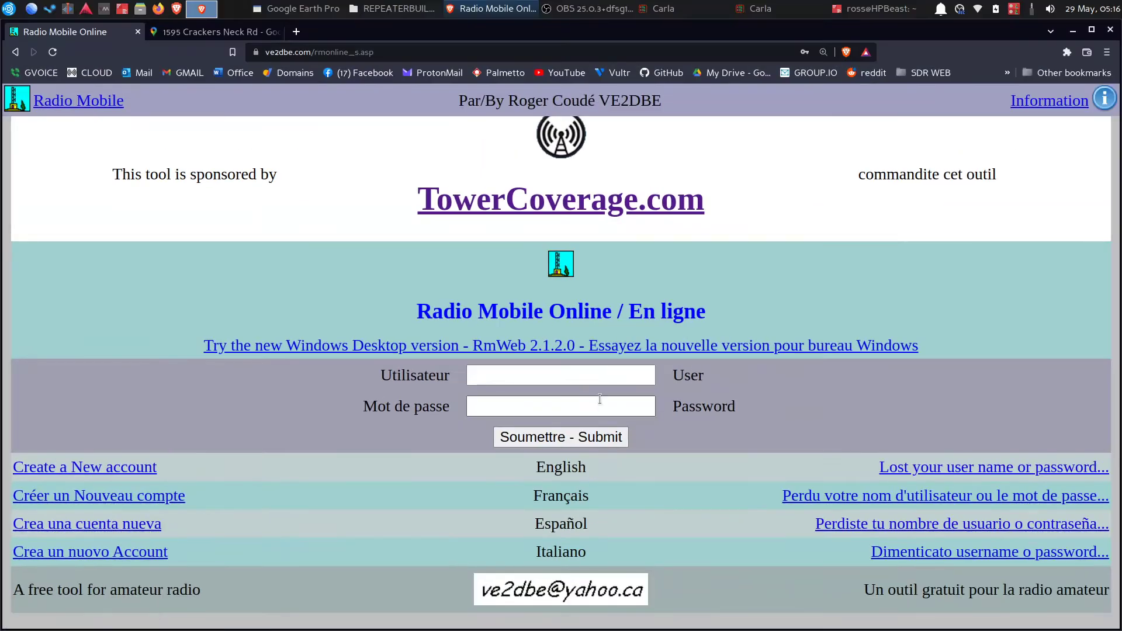
# - Log in to Radio Mobile Online with the saved user name and account password
pyautogui.click(602, 383)
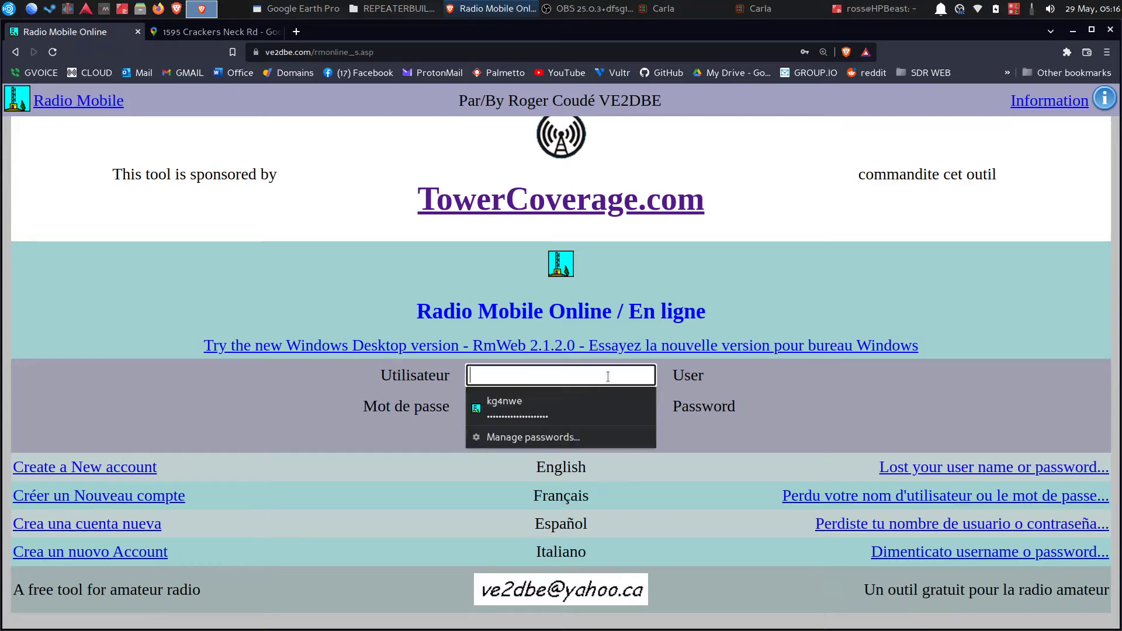
pyautogui.click(591, 396)
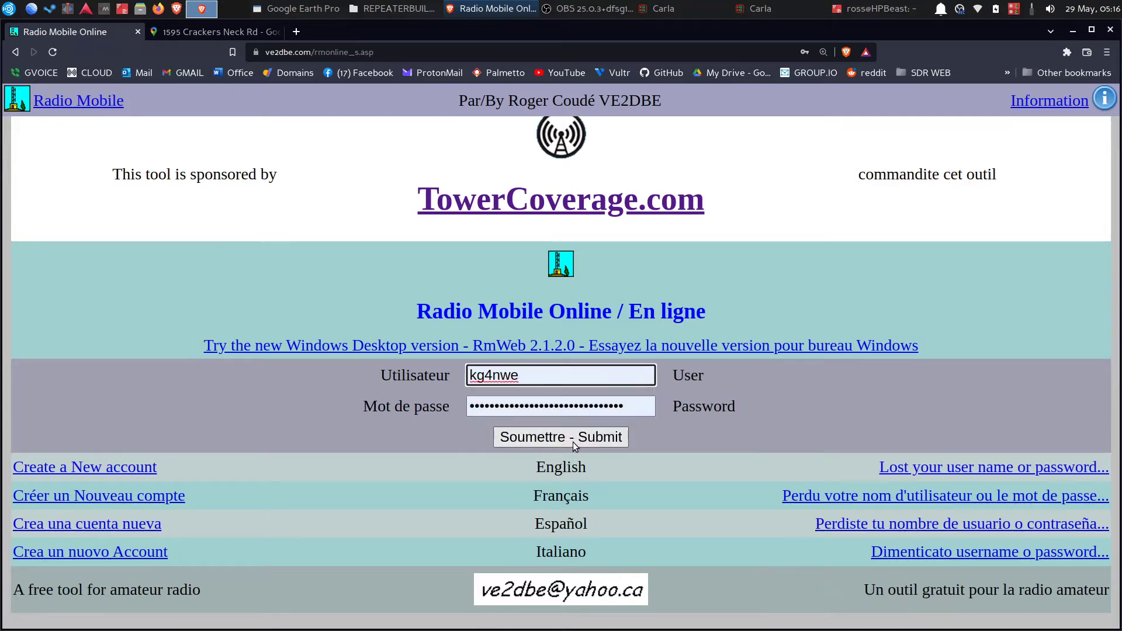
pyautogui.click(572, 442)
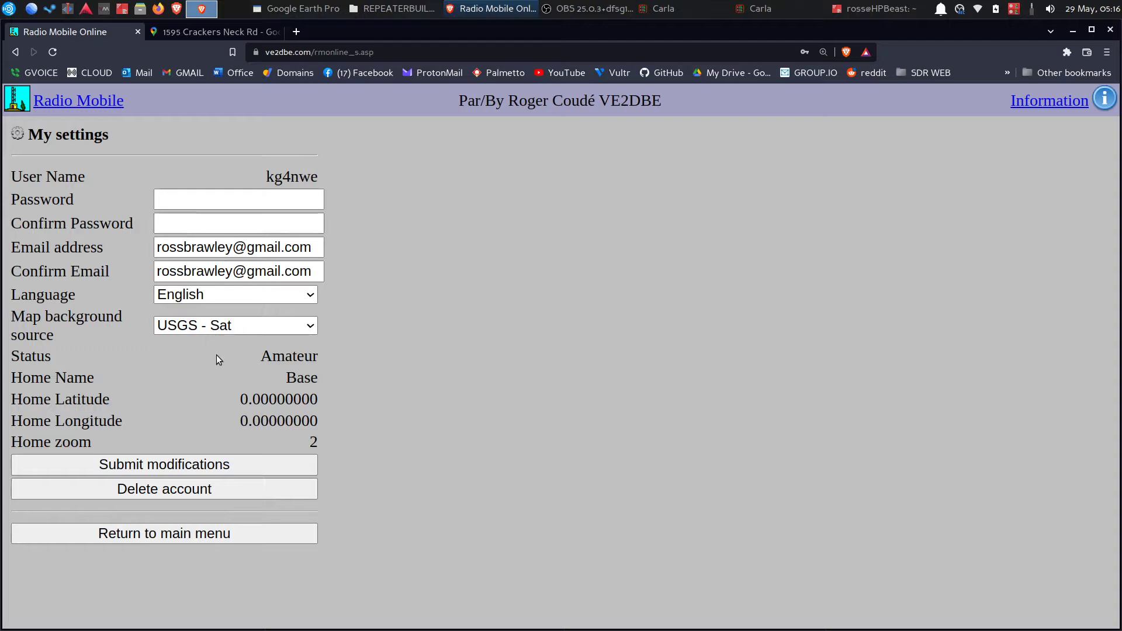
# - Set the account's map background source to OpenStreetMap - Road and submit the settings
pyautogui.click(244, 538)
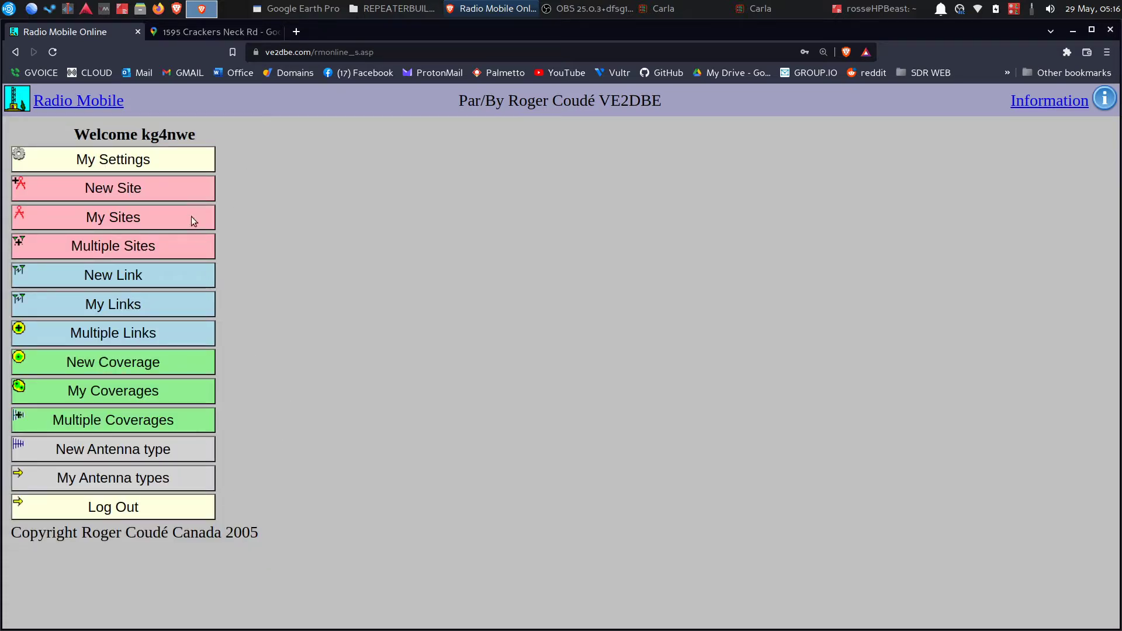
pyautogui.click(152, 154)
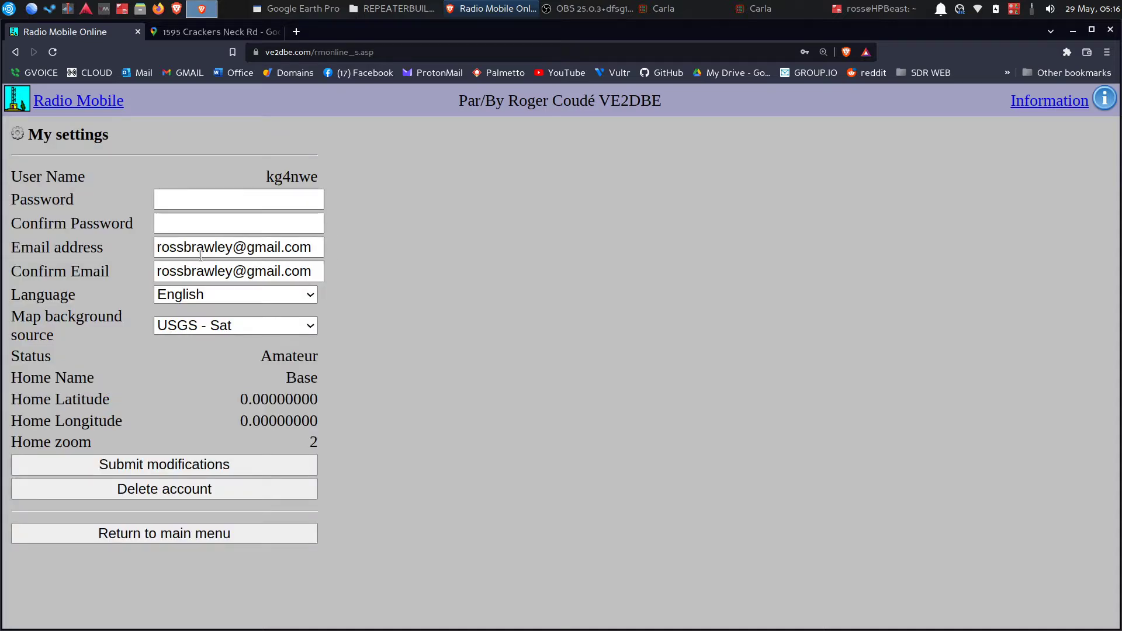
pyautogui.click(233, 321)
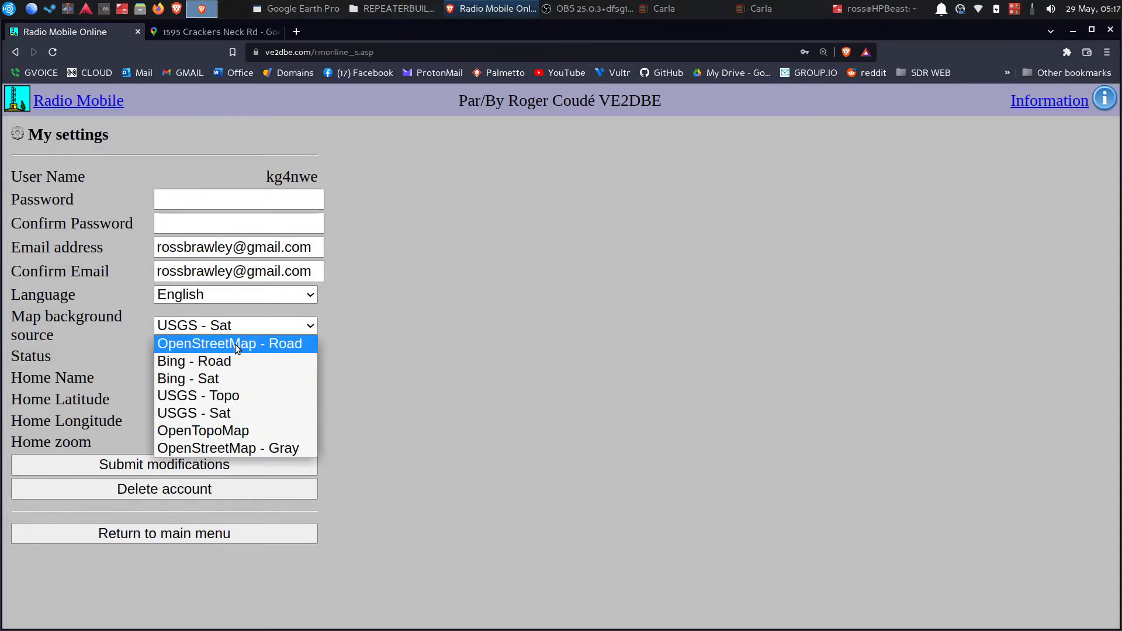
pyautogui.click(234, 345)
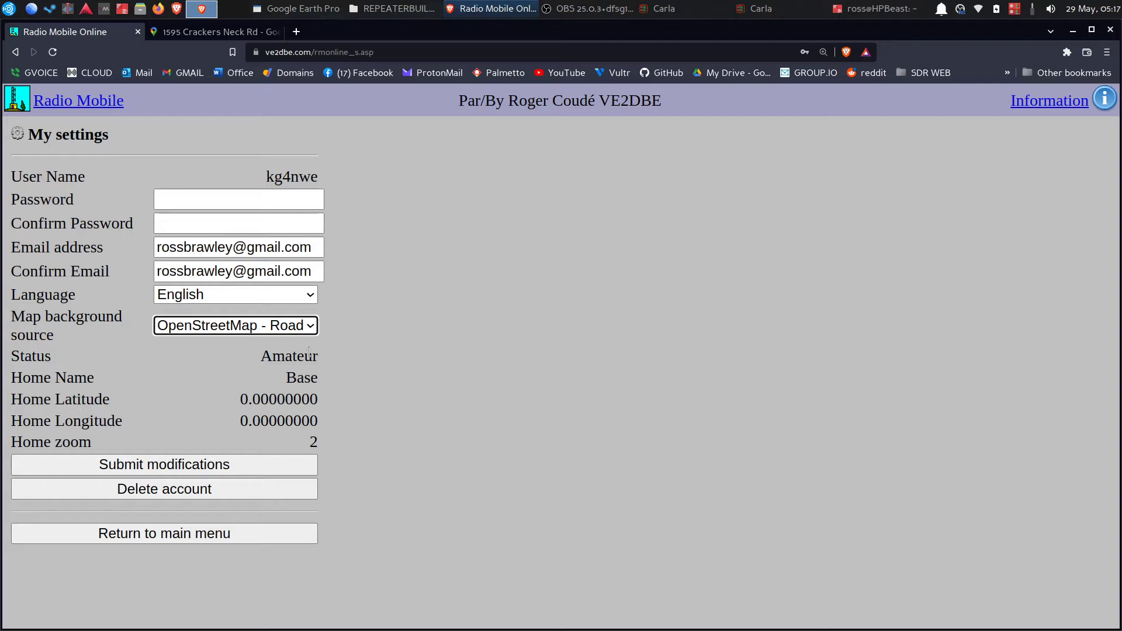
pyautogui.click(284, 329)
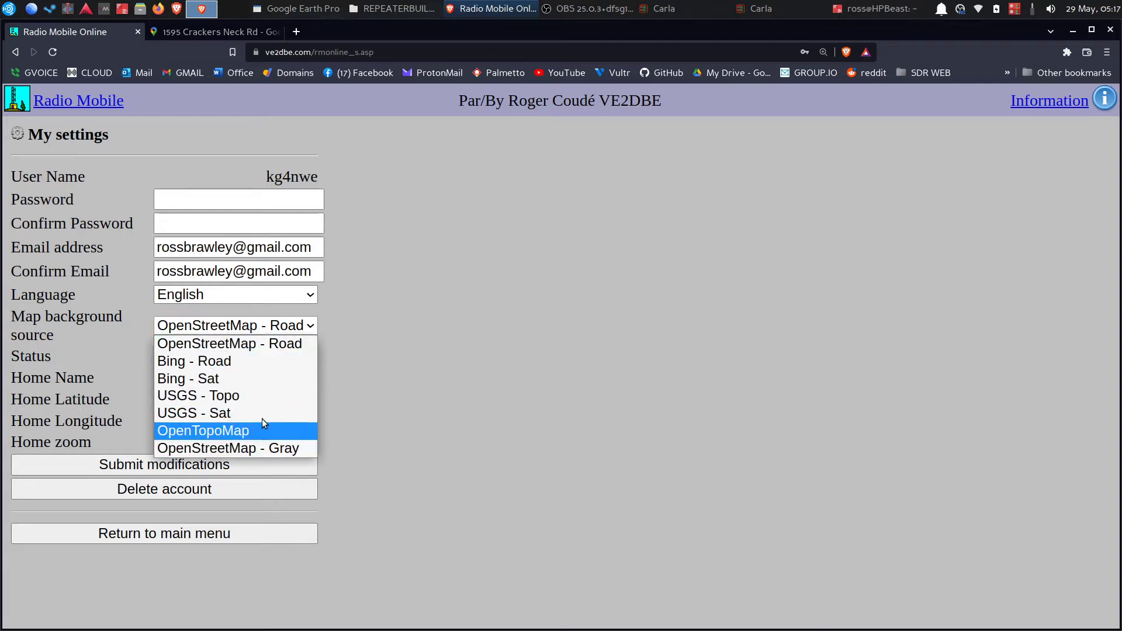
pyautogui.click(263, 344)
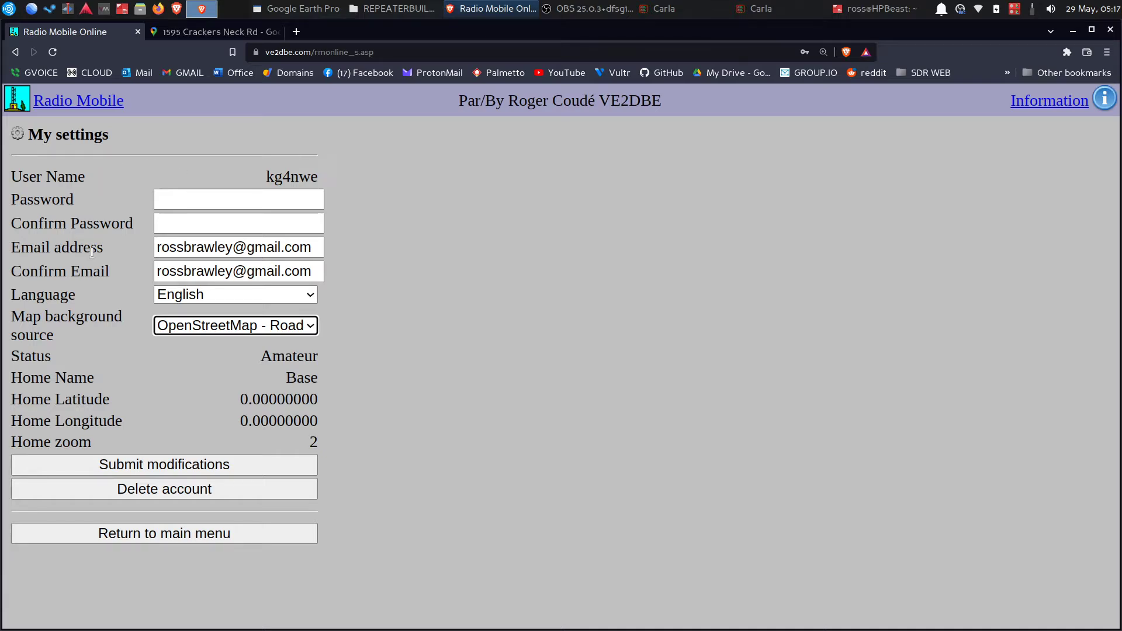
pyautogui.click(214, 468)
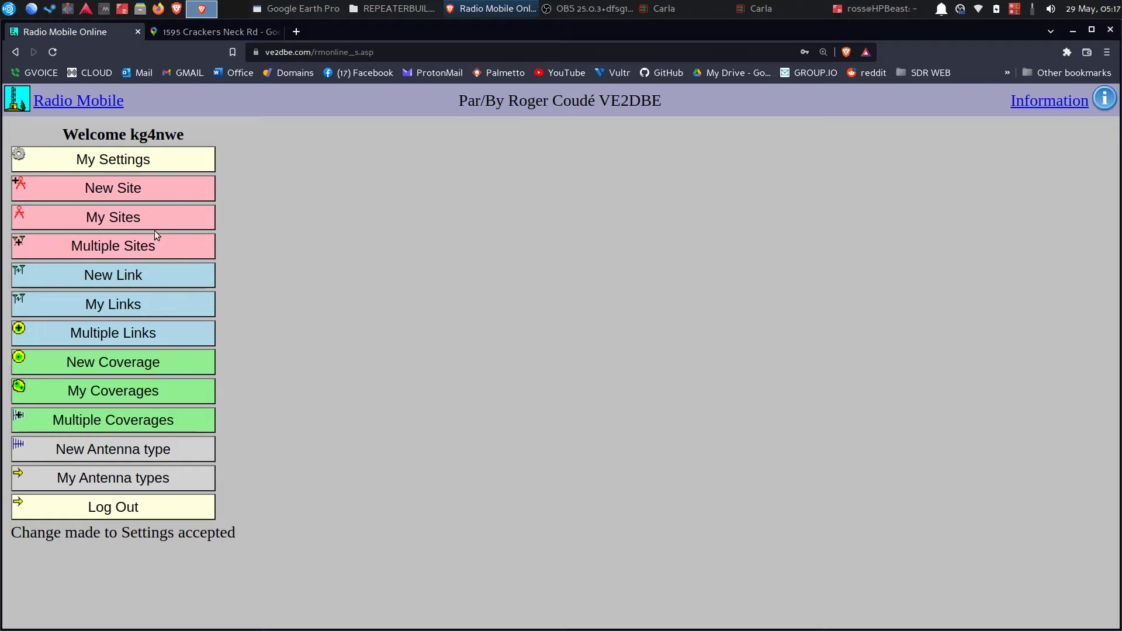
# - Start a new site and move its map marker to the Carolinas, northwest of Charlotte
pyautogui.click(139, 188)
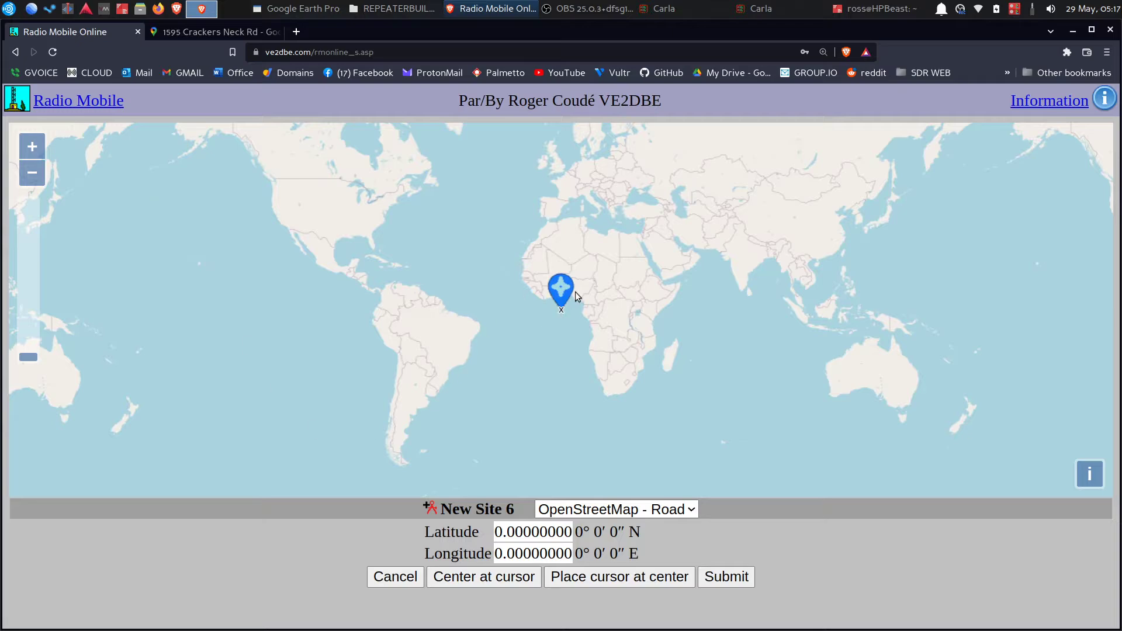
pyautogui.moveTo(569, 296)
pyautogui.mouseDown()
pyautogui.moveTo(414, 220)
pyautogui.moveTo(371, 221)
pyautogui.mouseUp()
pyautogui.scroll(4, 373, 250)
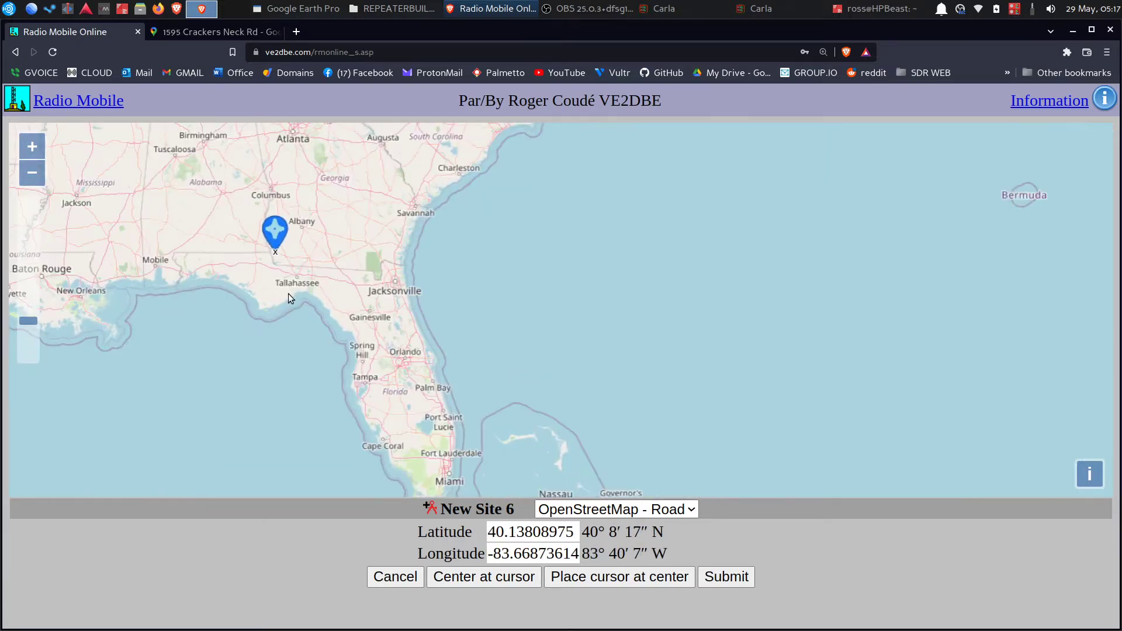
pyautogui.moveTo(250, 308)
pyautogui.mouseDown()
pyautogui.moveTo(380, 193)
pyautogui.moveTo(380, 100)
pyautogui.mouseUp()
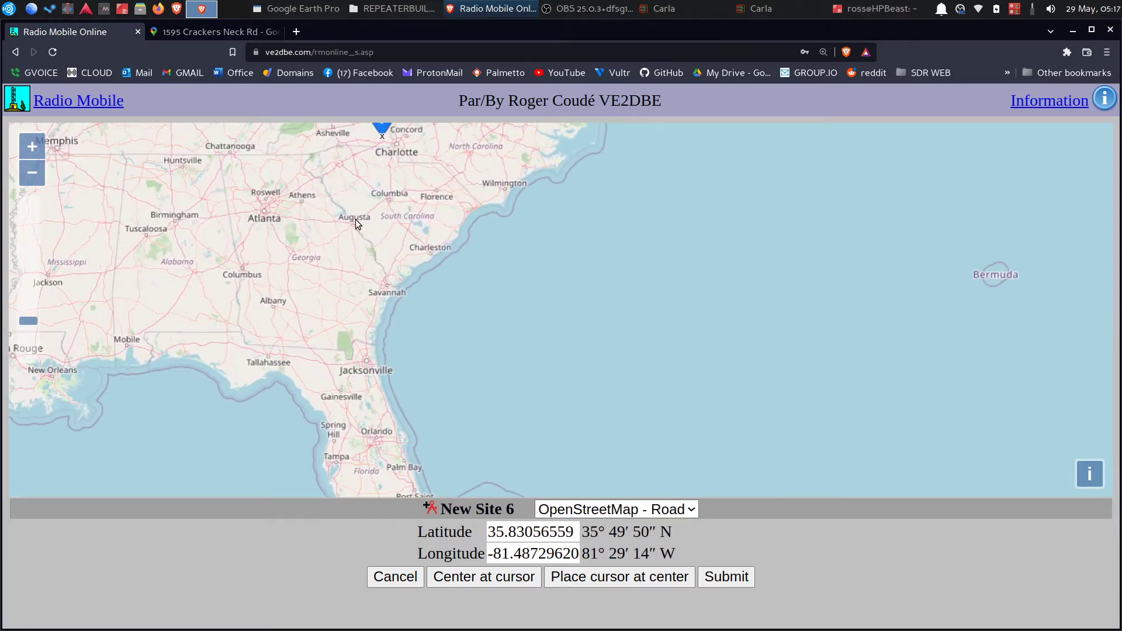
pyautogui.moveTo(397, 178); pyautogui.dragTo(379, 201)
pyautogui.scroll(3, 378, 201)
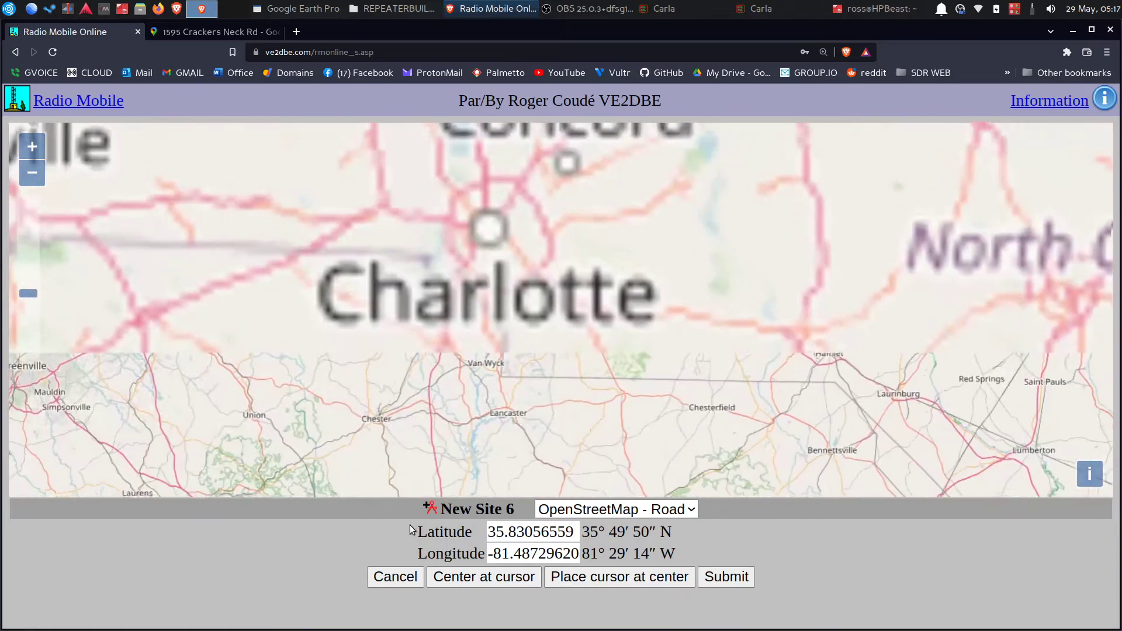
# - Move the site marker south to the west side of Chester, South Carolina, at about 34.711, -81.236
pyautogui.moveTo(362, 132)
pyautogui.mouseDown()
pyautogui.moveTo(426, 483)
pyautogui.moveTo(441, 149)
pyautogui.mouseUp()
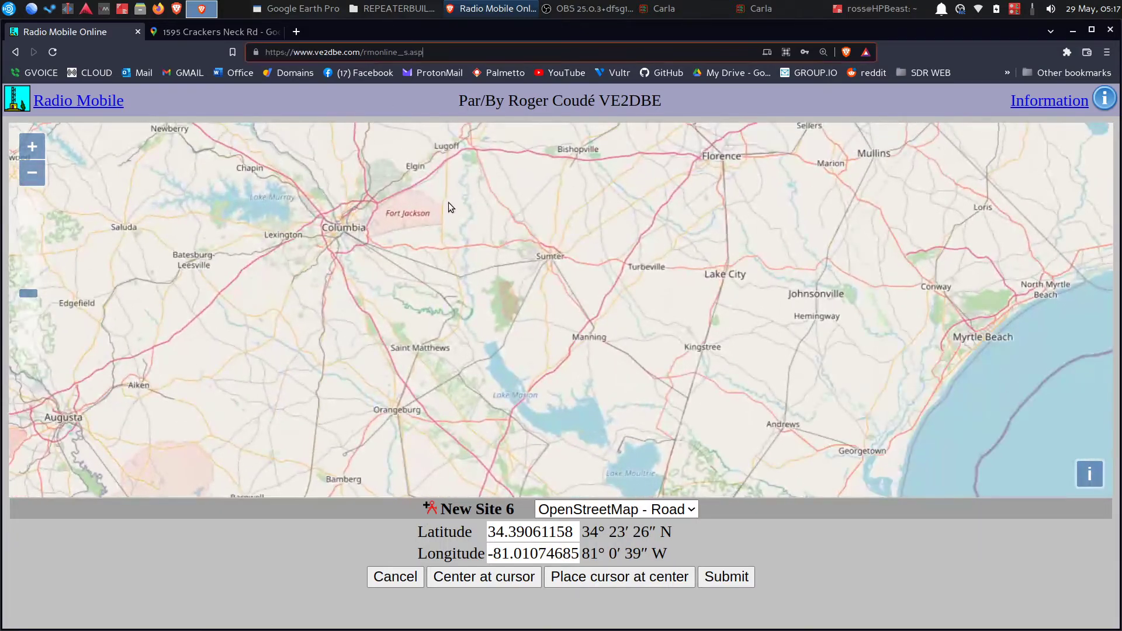
pyautogui.moveTo(447, 202); pyautogui.dragTo(500, 384)
pyautogui.moveTo(401, 281)
pyautogui.mouseDown()
pyautogui.moveTo(444, 336)
pyautogui.moveTo(480, 186)
pyautogui.moveTo(424, 114)
pyautogui.moveTo(314, 144)
pyautogui.moveTo(476, 433)
pyautogui.mouseUp()
pyautogui.scroll(2, 351, 188)
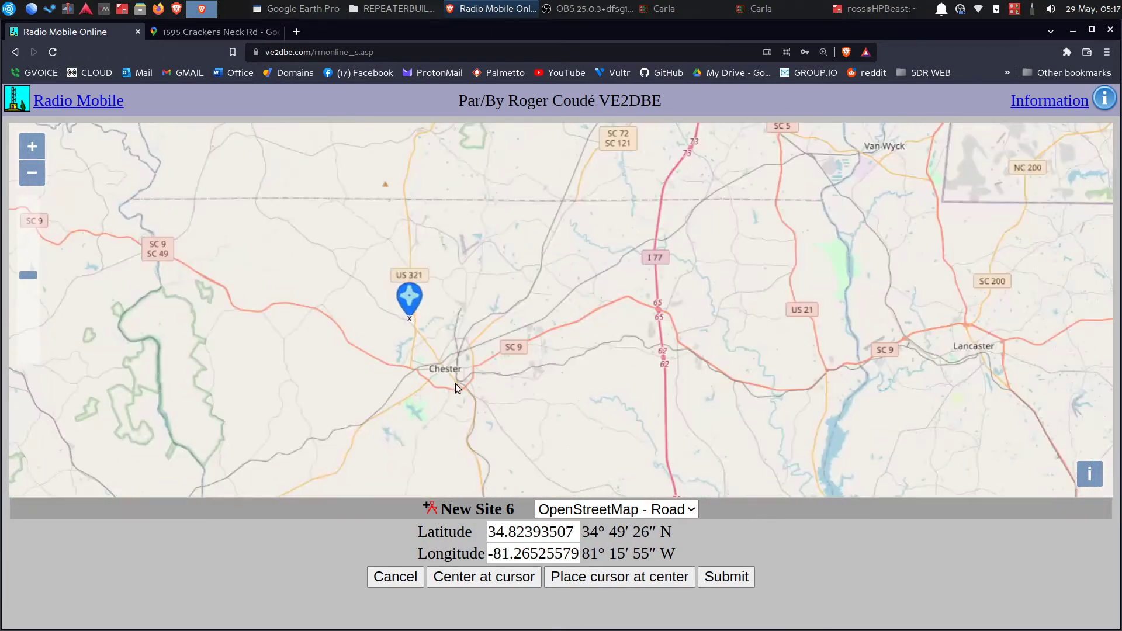
pyautogui.scroll(2, 391, 253)
pyautogui.moveTo(449, 281)
pyautogui.mouseDown()
pyautogui.moveTo(341, 140)
pyautogui.moveTo(417, 364)
pyautogui.moveTo(354, 326)
pyautogui.mouseUp()
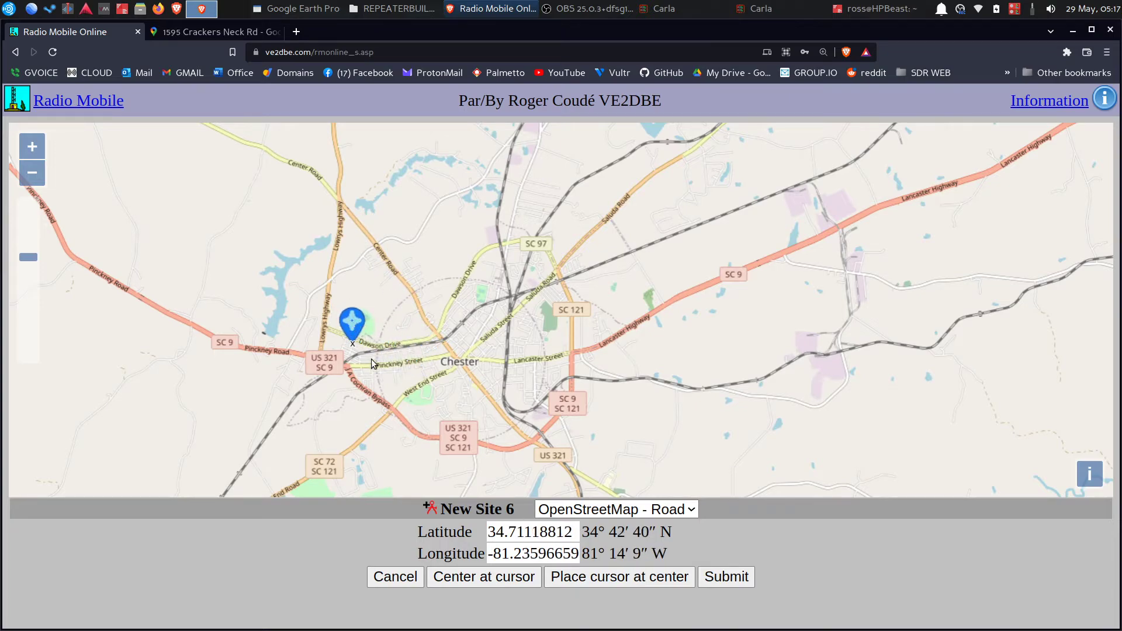
# - Refine the marker's position to Gage Street, just south of Dawson Drive, at about 34.7084, -81.2371
pyautogui.scroll(2, 381, 367)
pyautogui.scroll(3, 321, 321)
pyautogui.moveTo(389, 243)
pyautogui.mouseDown()
pyautogui.moveTo(438, 251)
pyautogui.moveTo(512, 360)
pyautogui.mouseUp()
pyautogui.moveTo(448, 307)
pyautogui.mouseDown()
pyautogui.moveTo(399, 264)
pyautogui.moveTo(412, 287)
pyautogui.mouseUp()
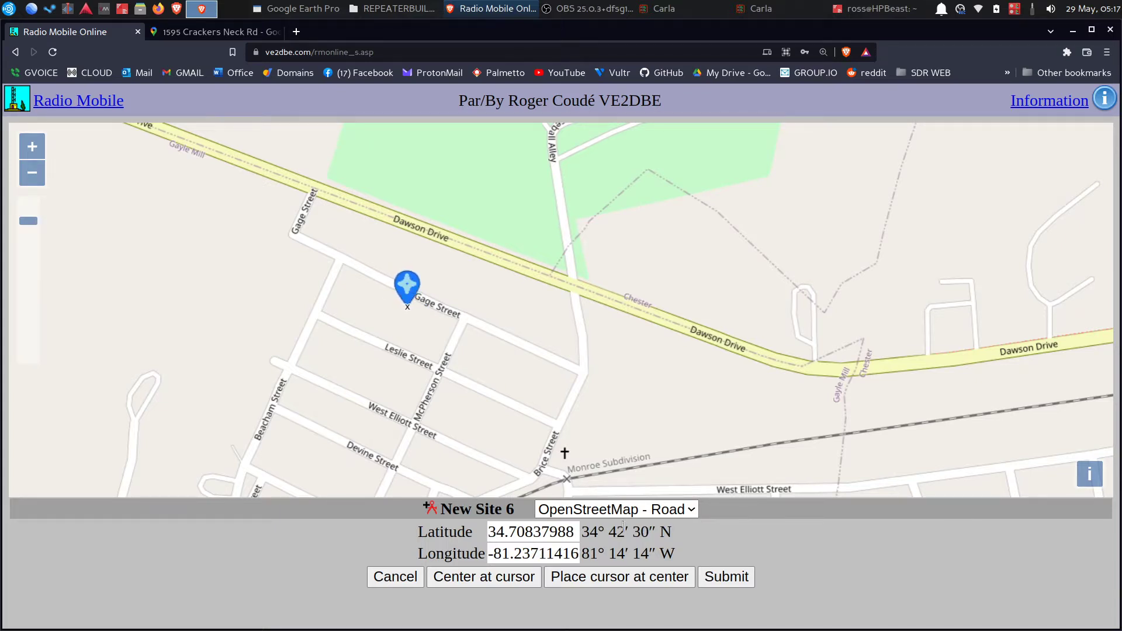
# - Show the site map as USGS - Sat and shift the marker slightly southwest, to about 34.7082, -81.2373
pyautogui.click(631, 512)
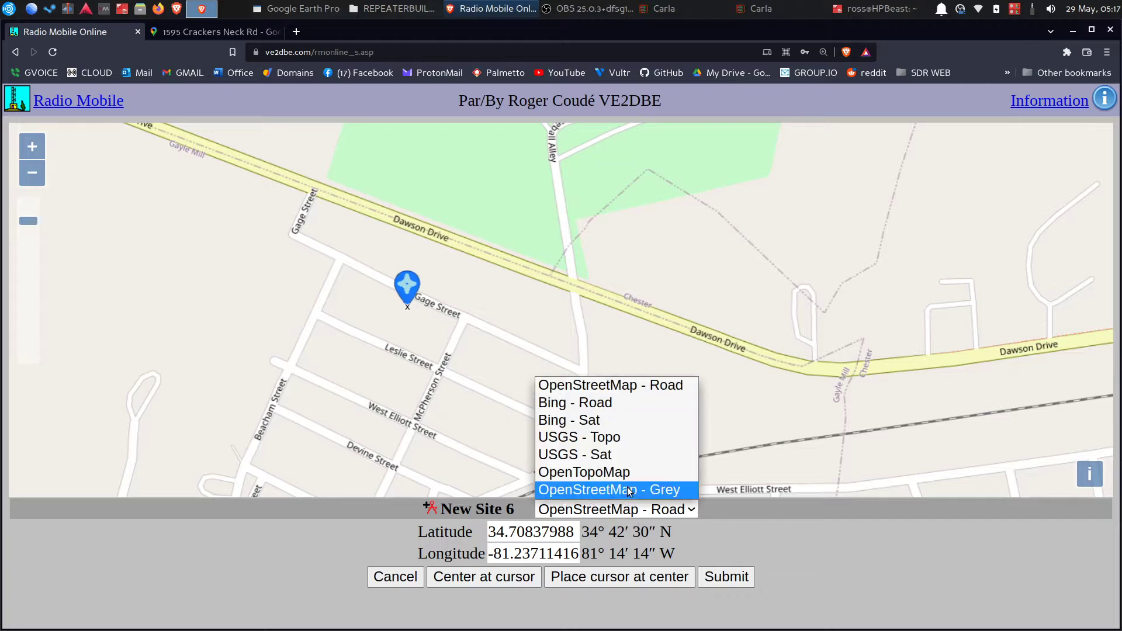
pyautogui.click(619, 458)
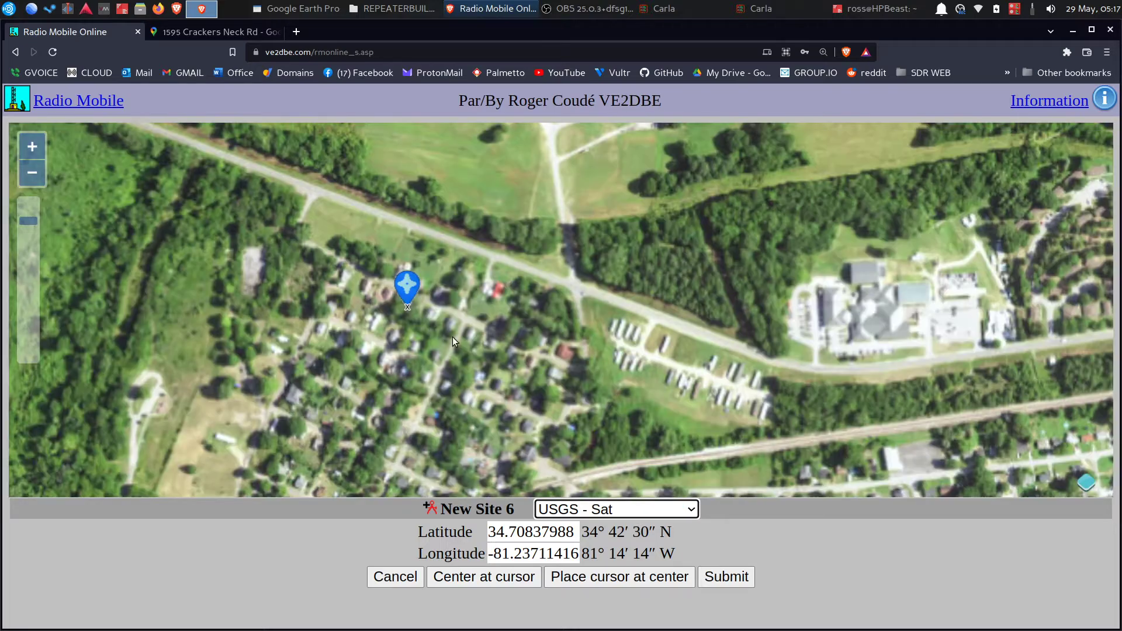
pyautogui.moveTo(444, 325); pyautogui.dragTo(556, 398)
pyautogui.scroll(1, 500, 376)
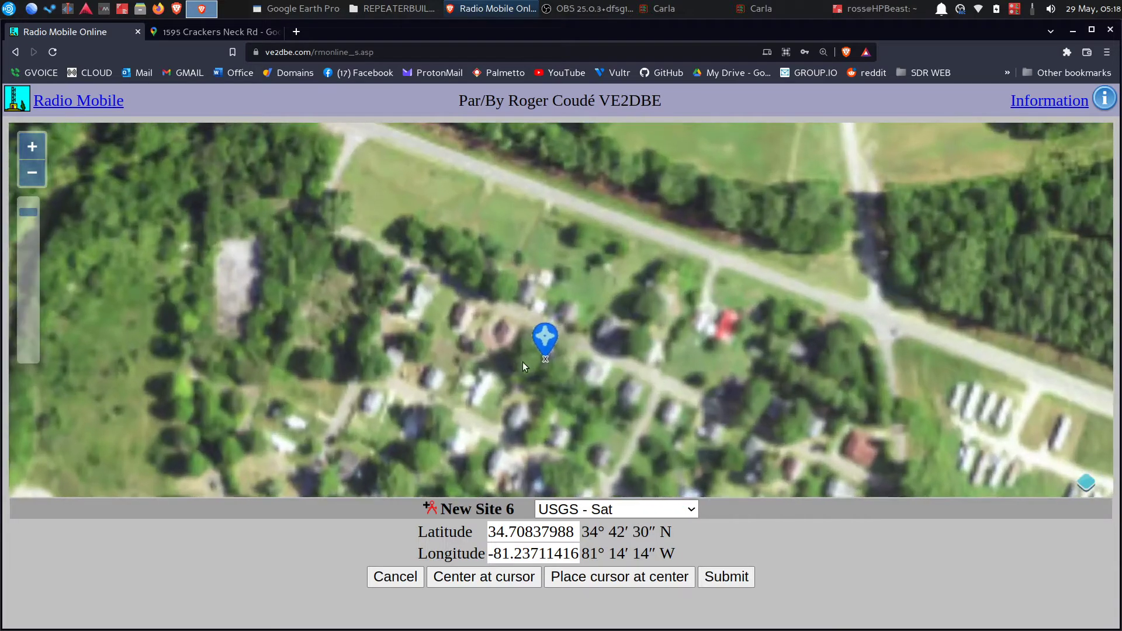
pyautogui.moveTo(544, 346)
pyautogui.mouseDown()
pyautogui.moveTo(533, 327)
pyautogui.moveTo(506, 345)
pyautogui.moveTo(519, 320)
pyautogui.moveTo(527, 349)
pyautogui.mouseUp()
pyautogui.moveTo(603, 454); pyautogui.dragTo(578, 410)
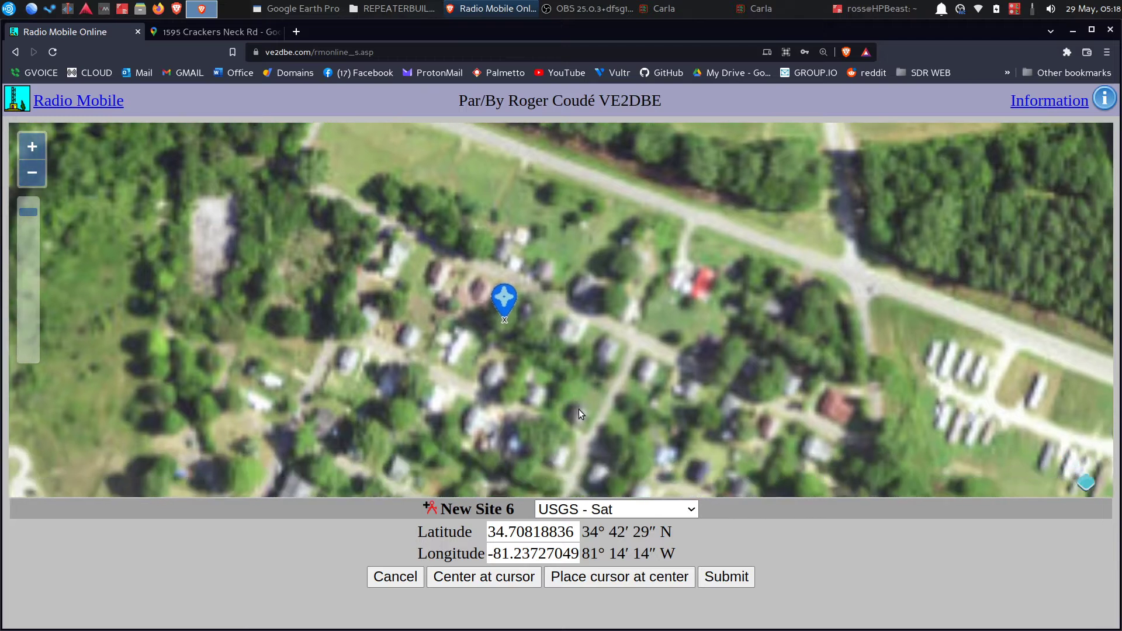
# - Switch the site map back to OpenStreetMap - Road and submit the marker's location
pyautogui.click(663, 517)
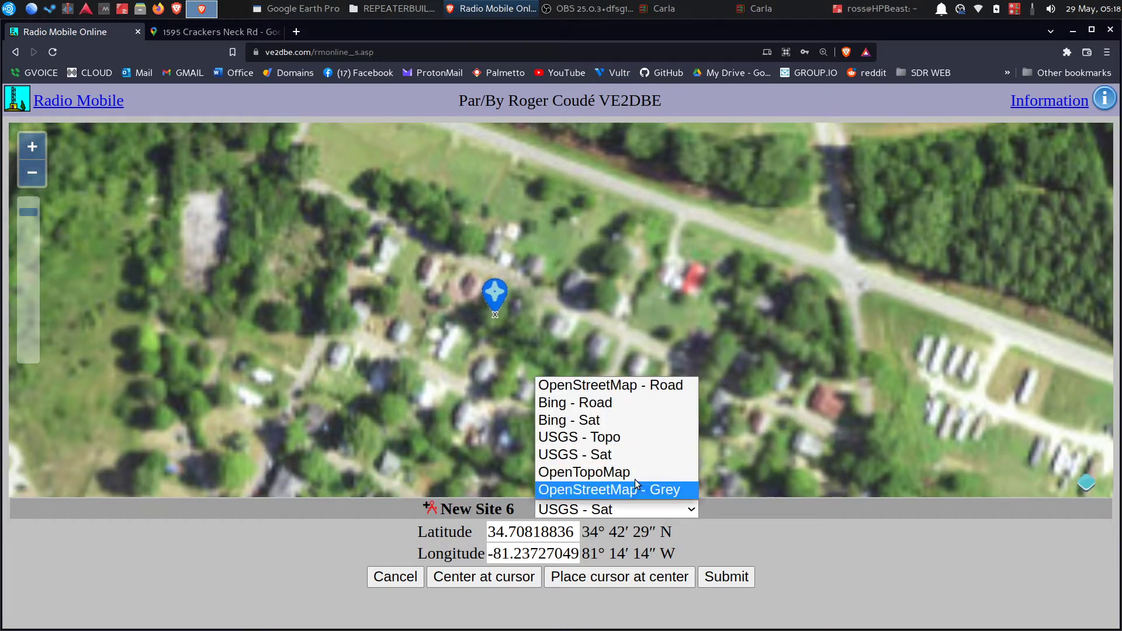
pyautogui.click(591, 386)
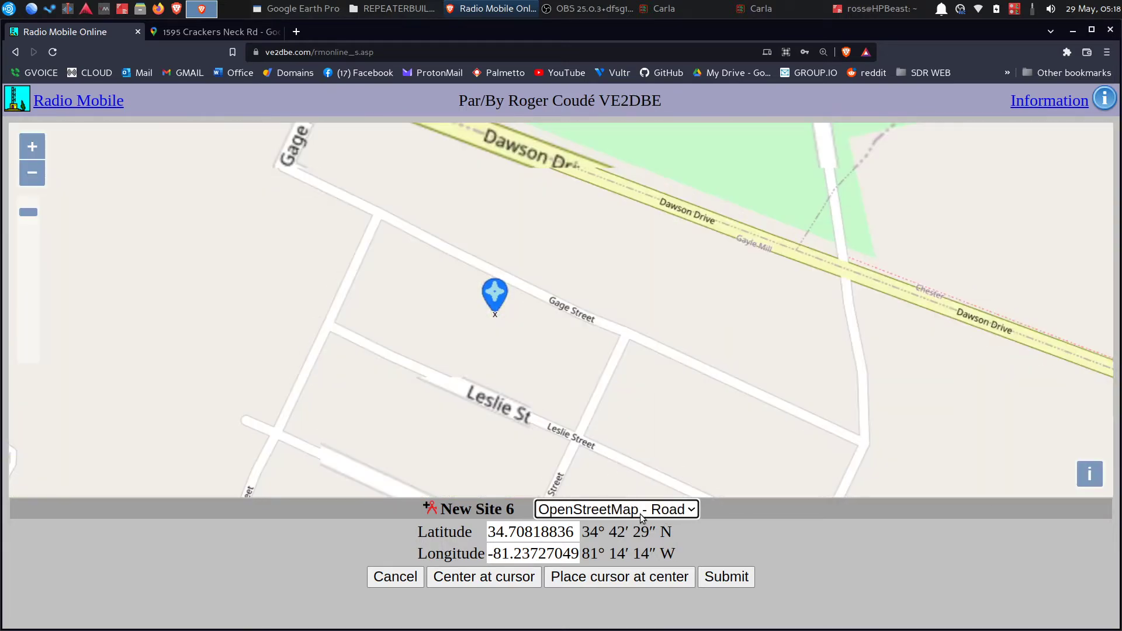
pyautogui.click(724, 577)
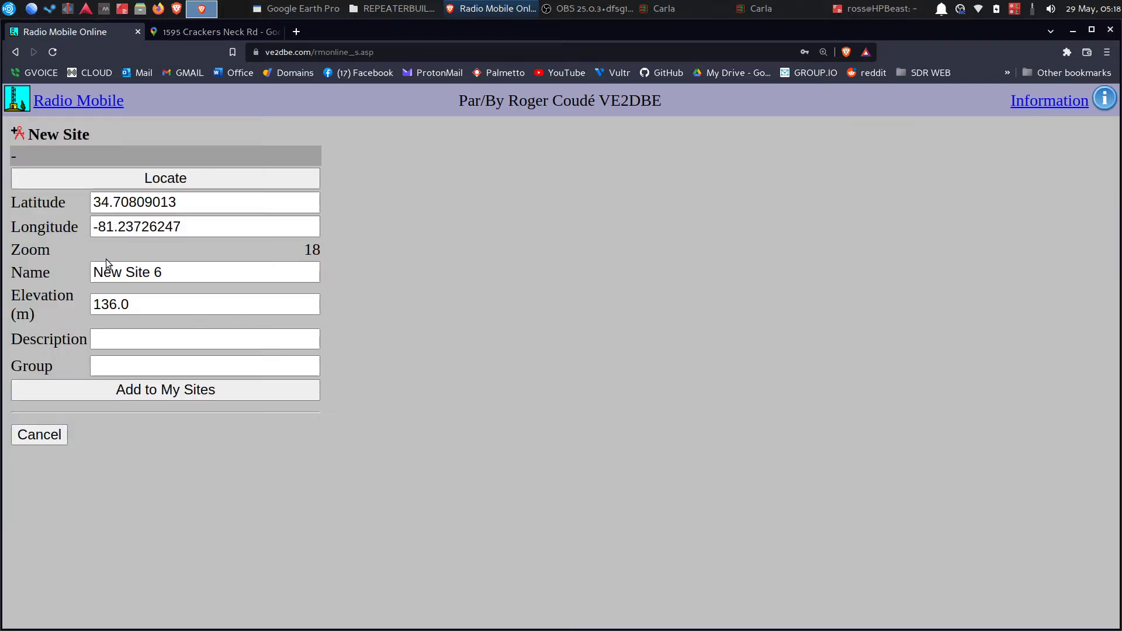
# - Name the new site gmrszellorepeater and add it to My Sites
pyautogui.click(162, 278)
pyautogui.tripleClick(162, 278)
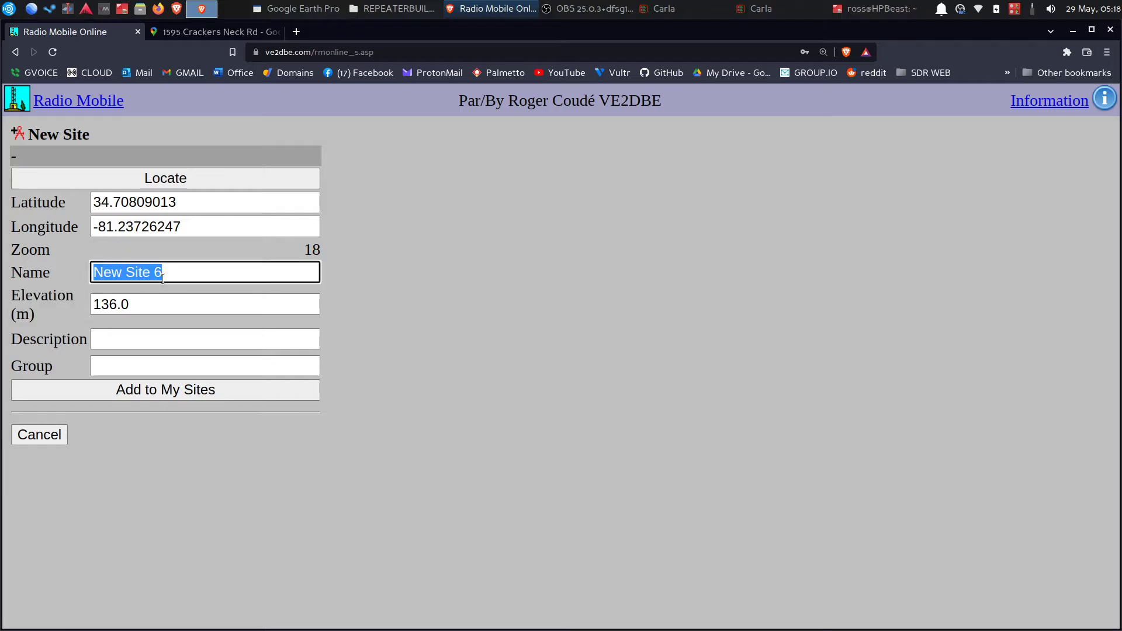
pyautogui.click(148, 303)
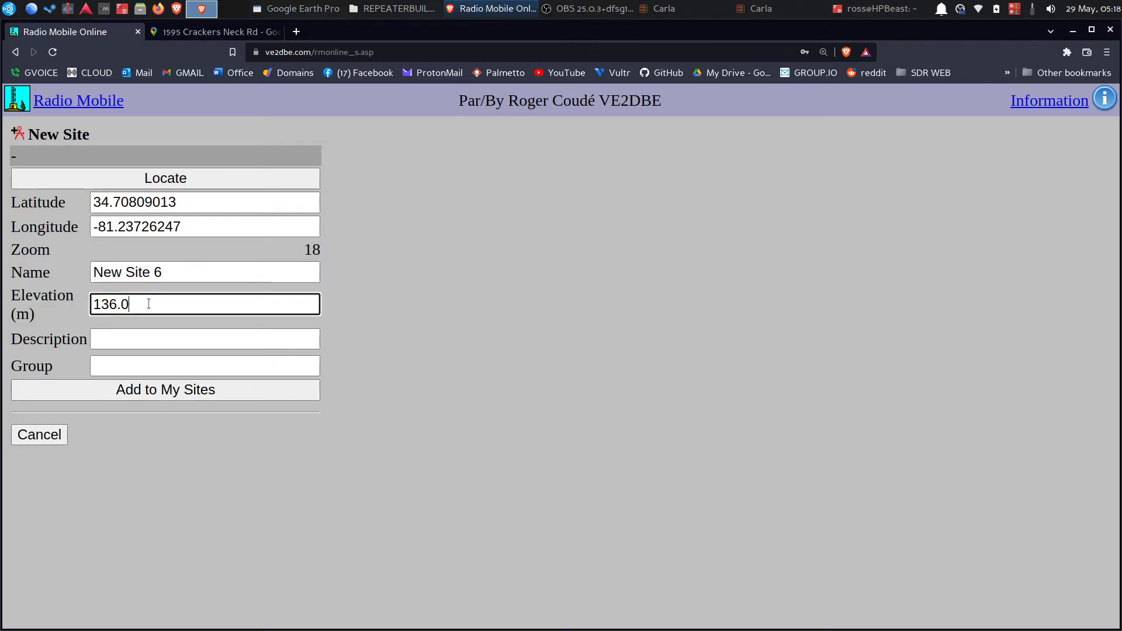
pyautogui.doubleClick(148, 303)
pyautogui.doubleClick(158, 273)
pyautogui.tripleClick(159, 271)
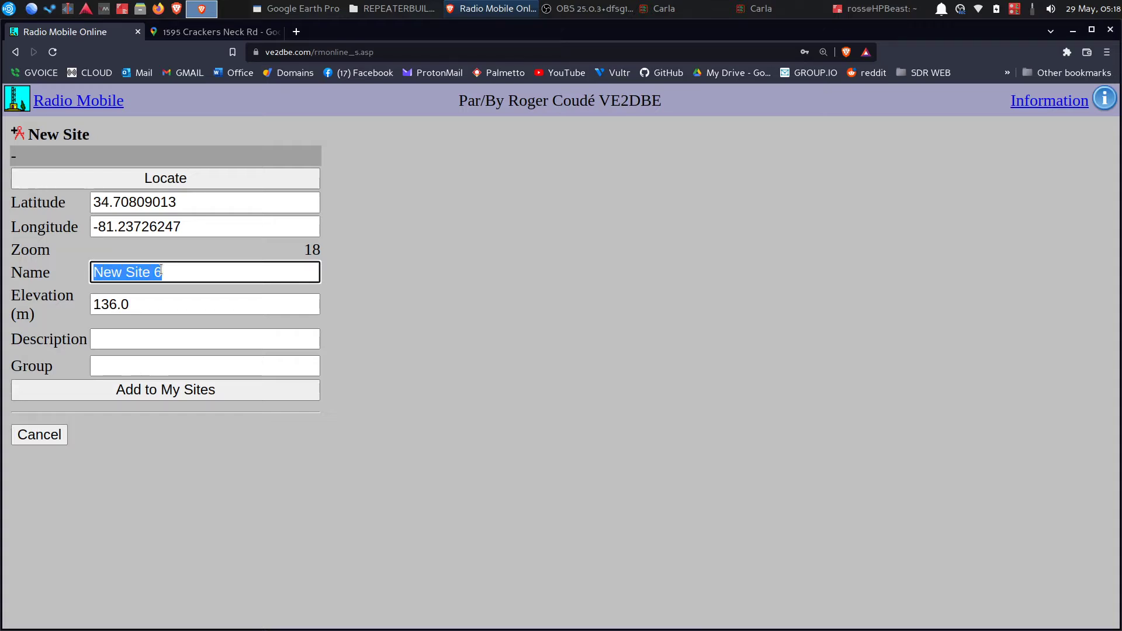
pyautogui.write('gme')
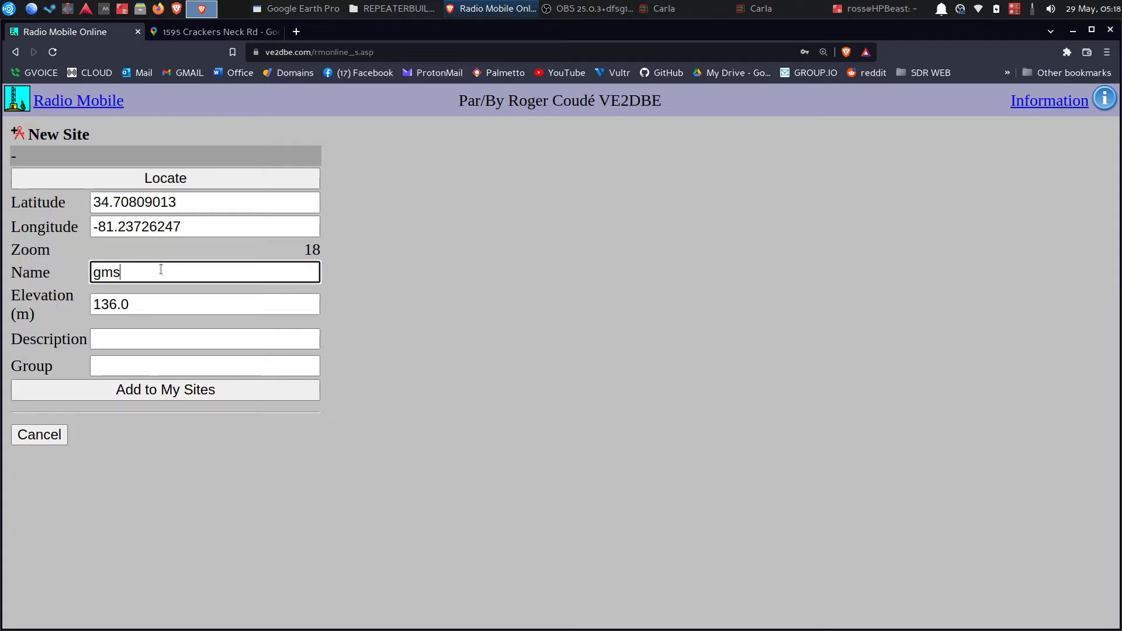
pyautogui.write('s')
pyautogui.press('BackSpace')
pyautogui.write('es')
pyautogui.press('BackSpace')
pyautogui.press('BackSpace')
pyautogui.write('rszellorepeaer')
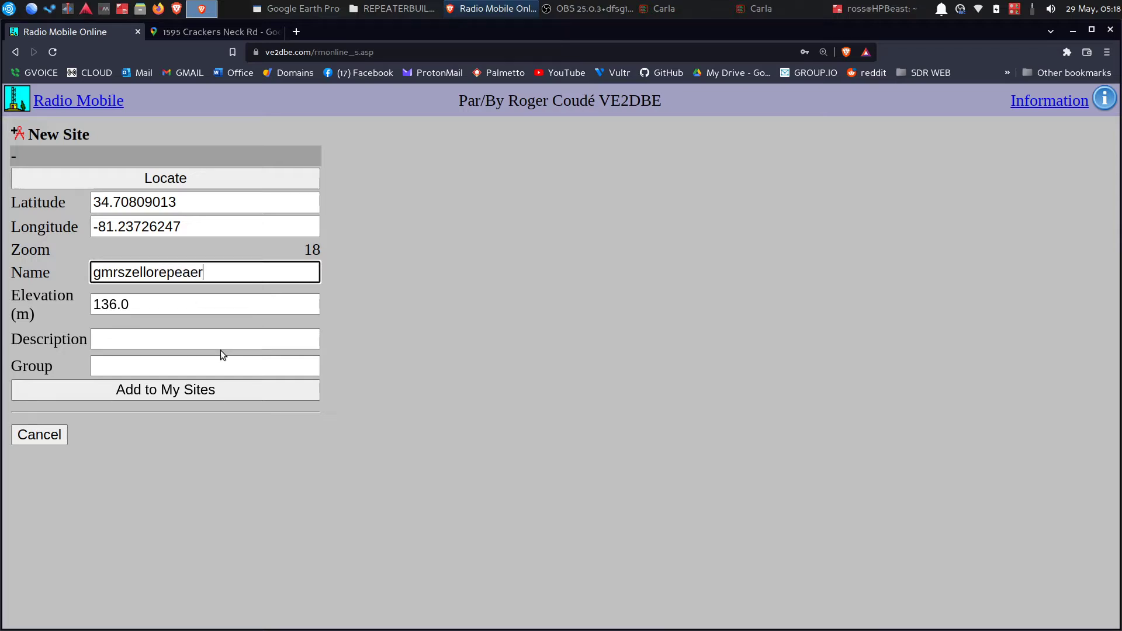
pyautogui.press('BackSpace')
pyautogui.press('BackSpace')
pyautogui.write('ter')
pyautogui.click(183, 389)
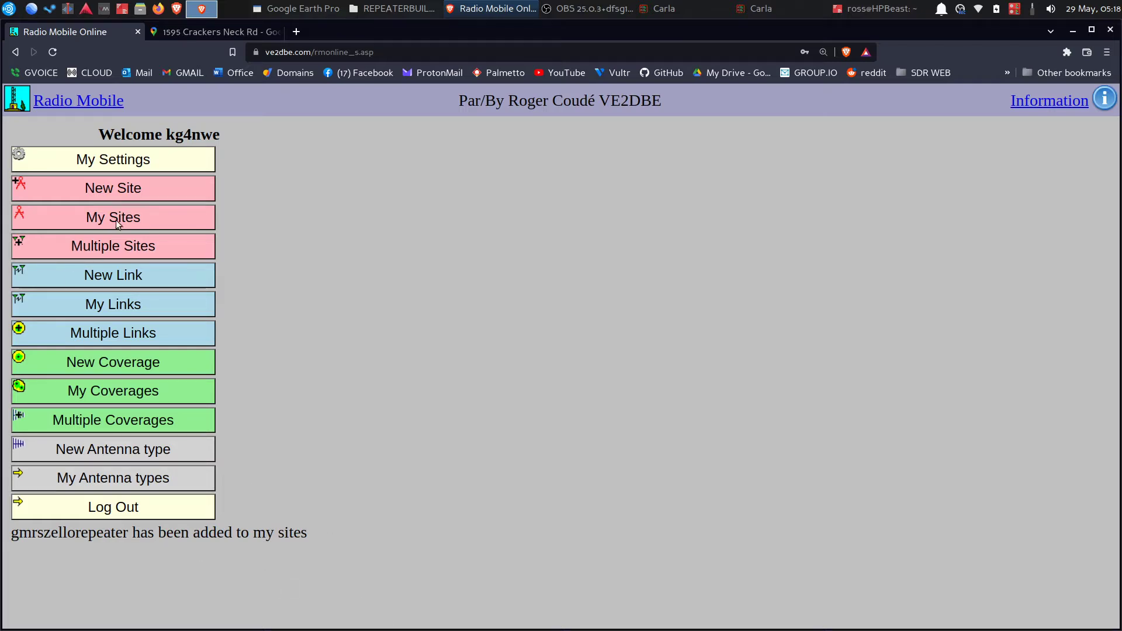
# - Start a new coverage and choose gmrszellorepeater as its centre site
pyautogui.click(127, 362)
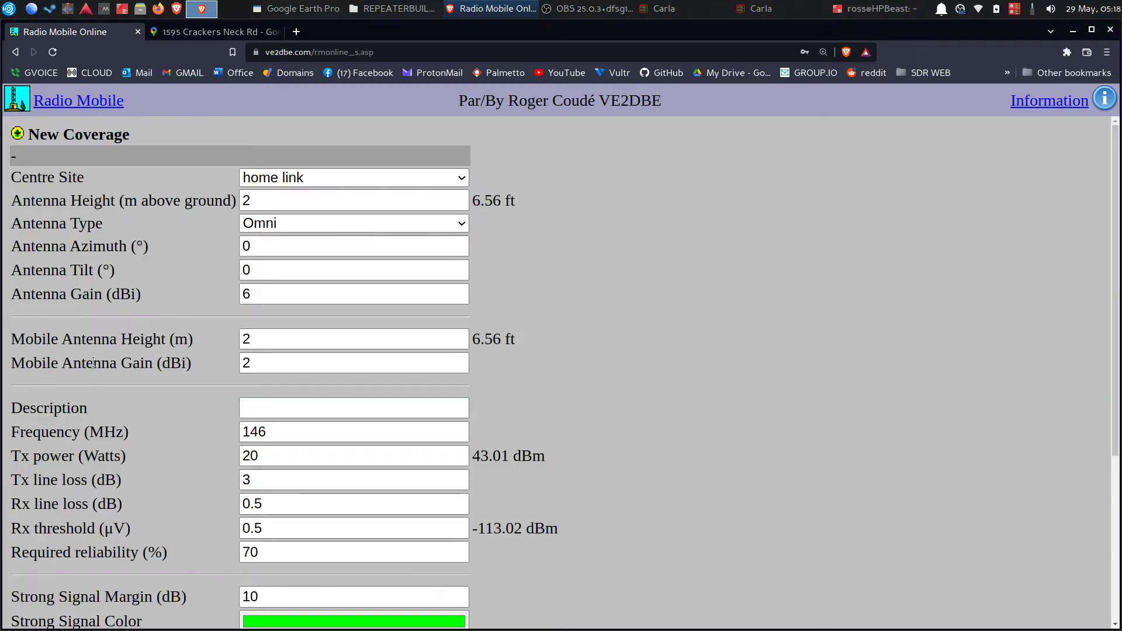
pyautogui.click(261, 182)
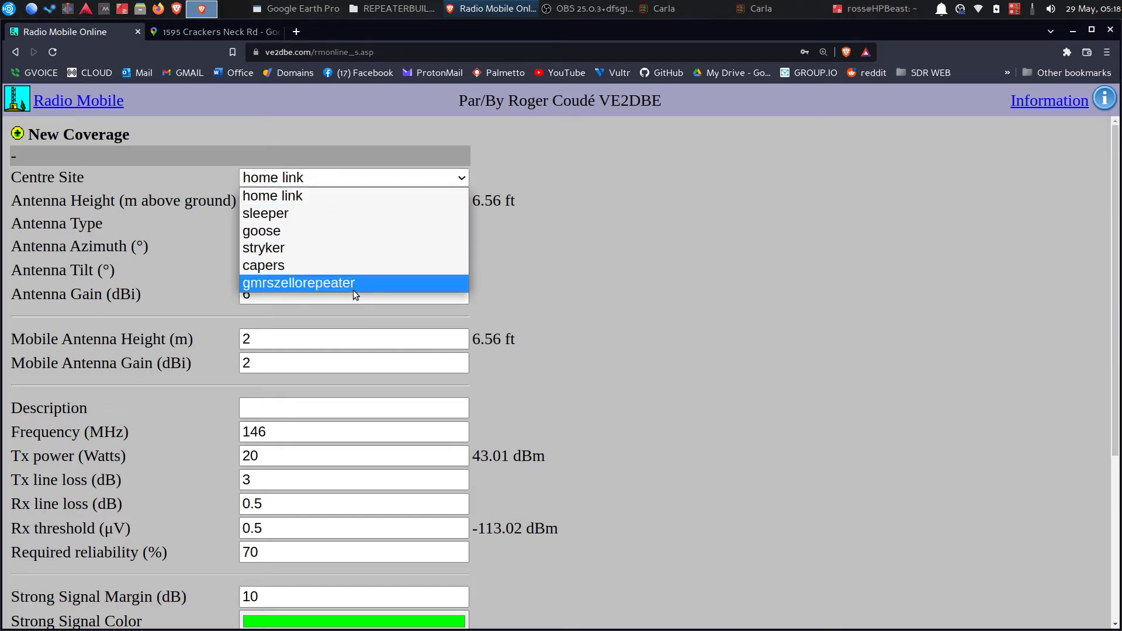
pyautogui.click(320, 173)
pyautogui.click(309, 179)
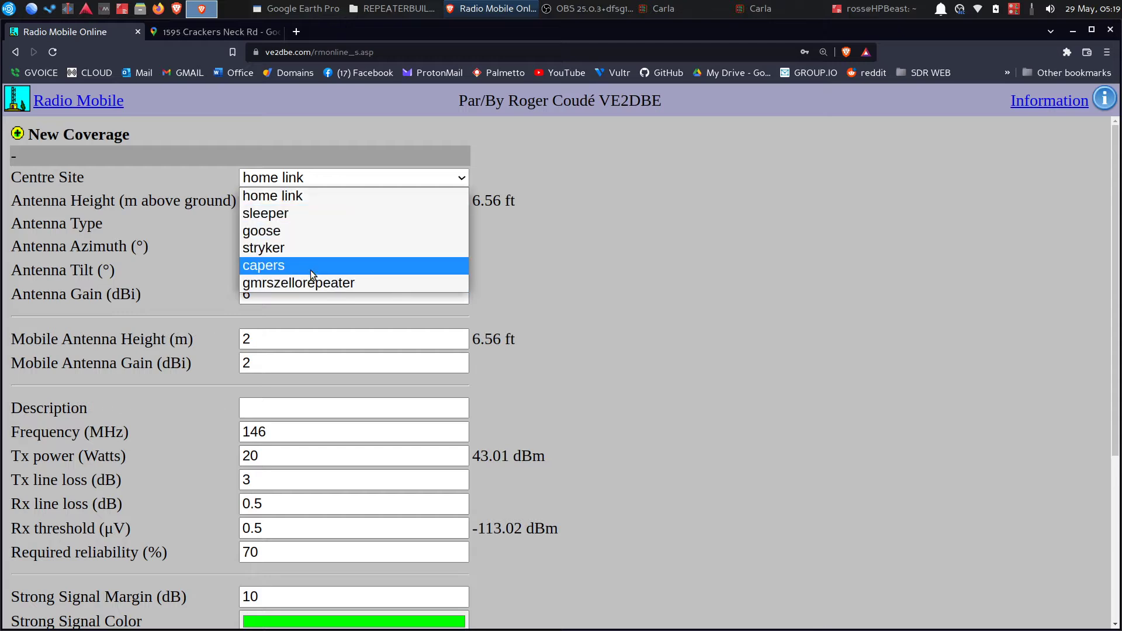
pyautogui.click(308, 285)
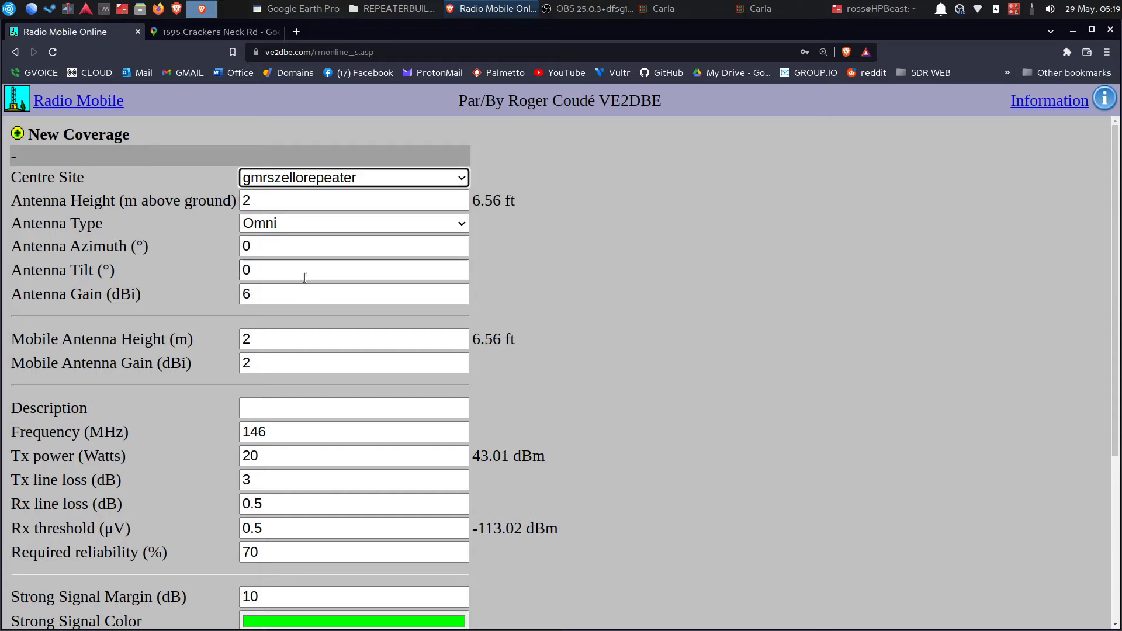
pyautogui.click(305, 277)
pyautogui.click(193, 192)
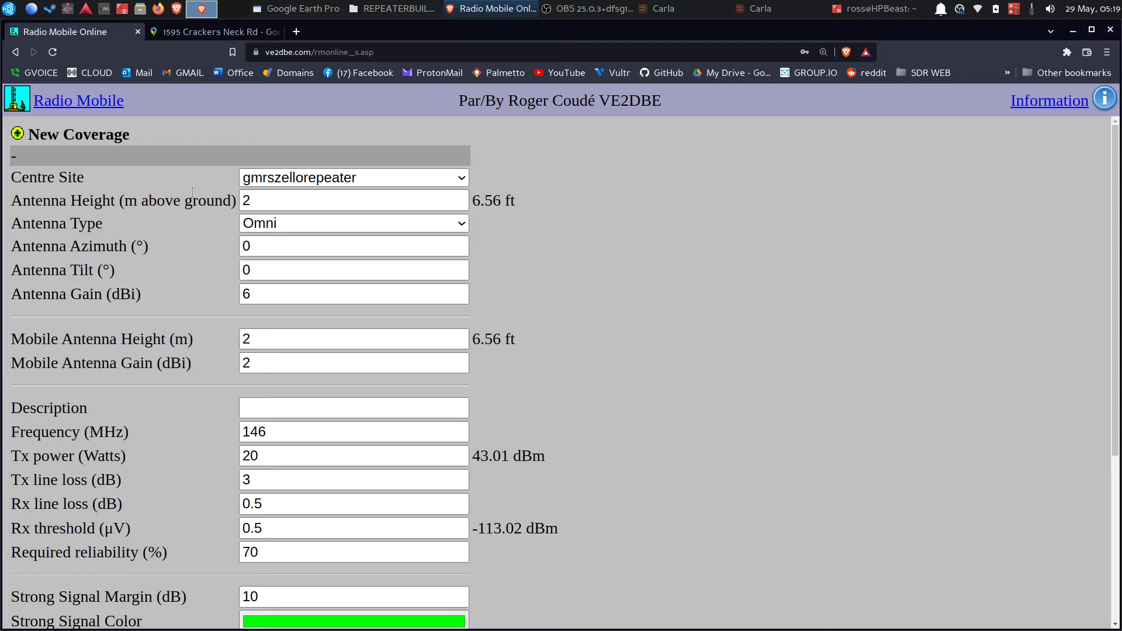
pyautogui.click(338, 180)
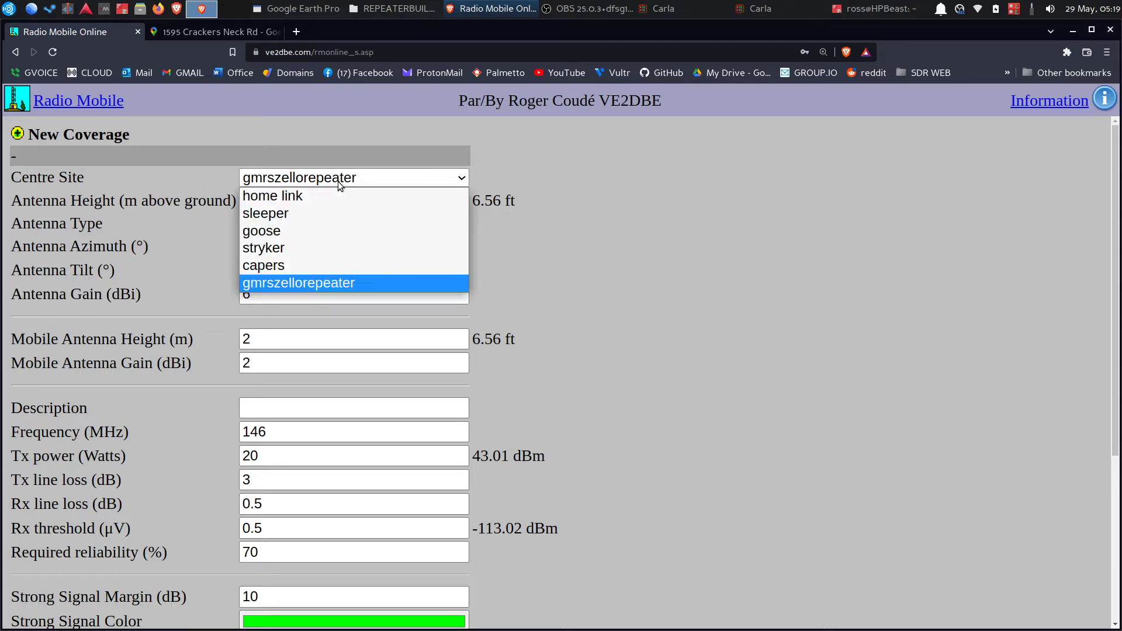
pyautogui.click(312, 285)
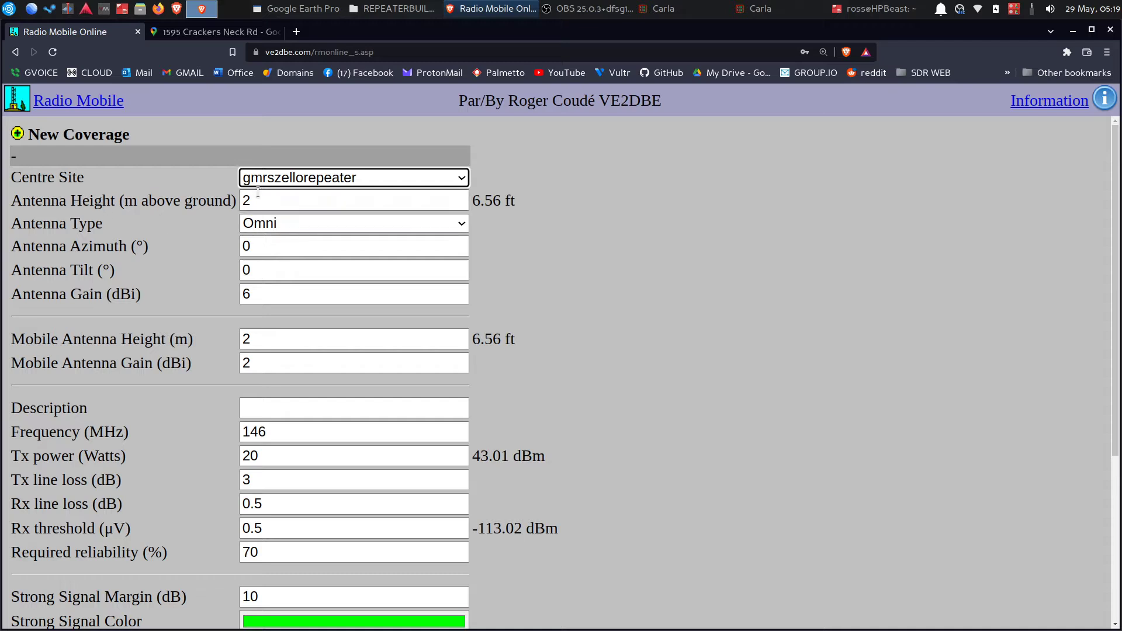
# - Set the repeater's antenna height to 23 m above ground and keep Omni as the antenna type
pyautogui.doubleClick(272, 202)
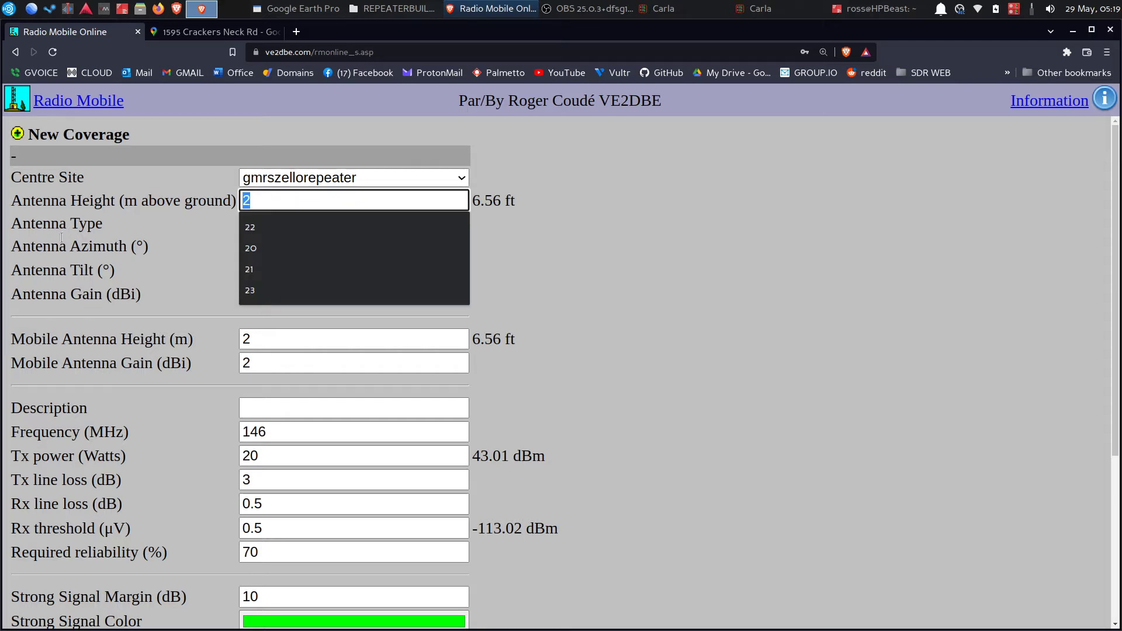
pyautogui.write('23')
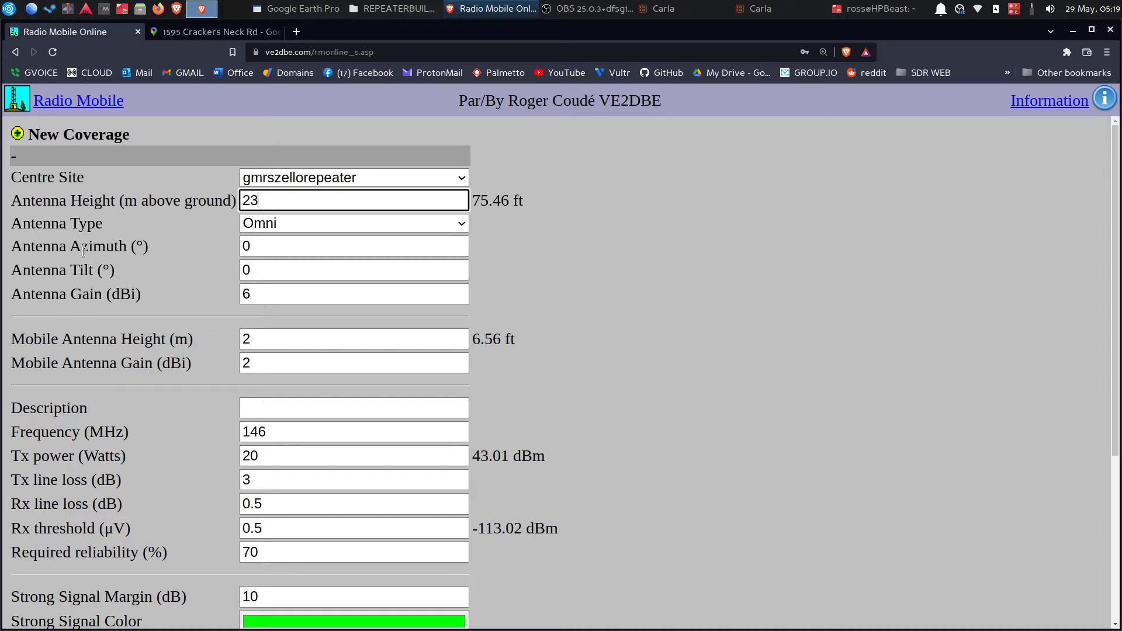
pyautogui.click(198, 297)
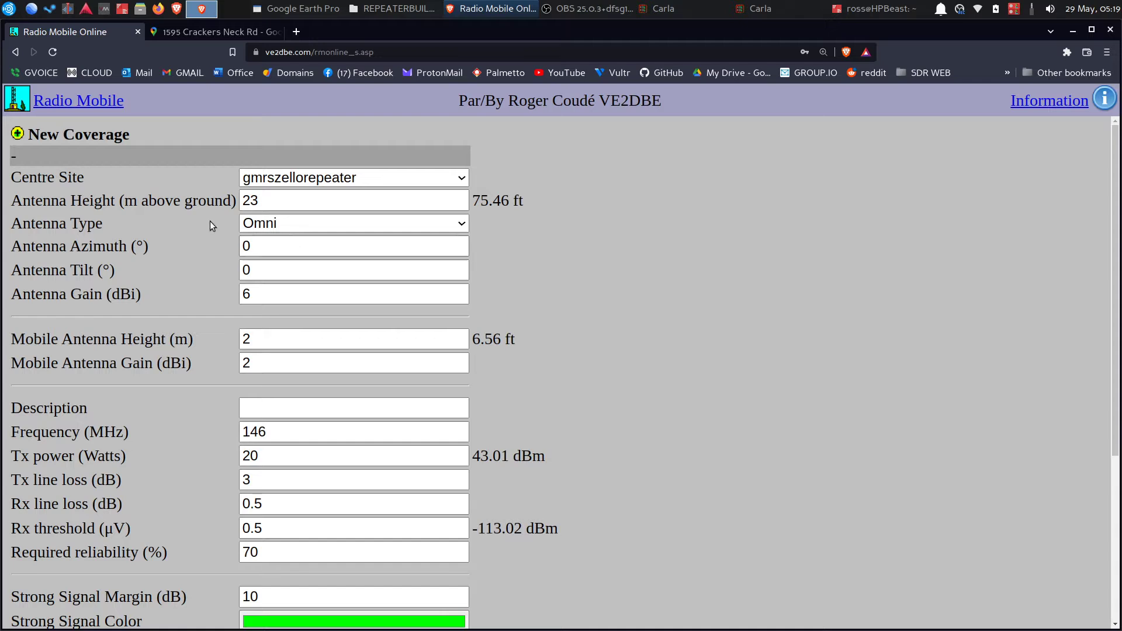
pyautogui.click(293, 225)
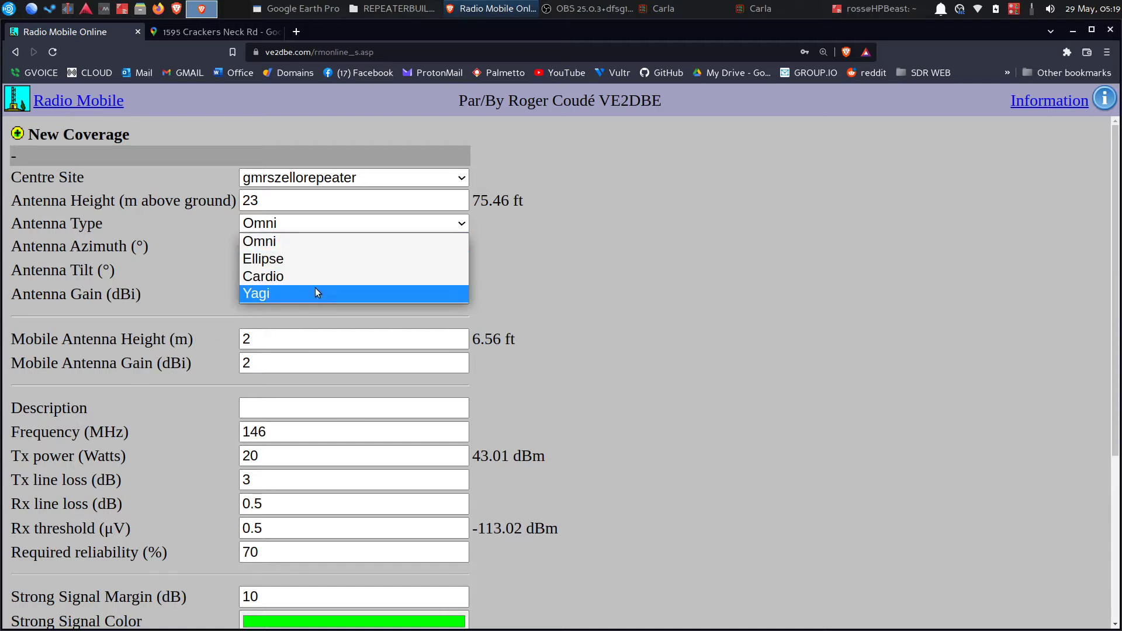
pyautogui.click(219, 274)
# - Leave the antenna azimuth and tilt at 0° and set the repeater's antenna gain to 9 dBi
pyautogui.click(286, 246)
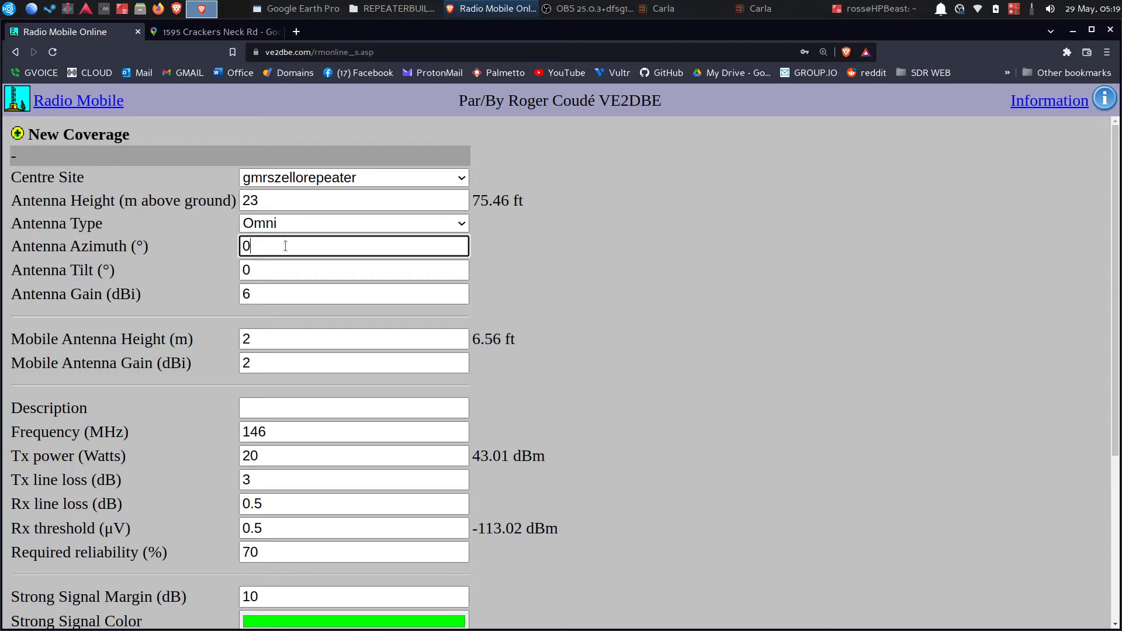
pyautogui.click(273, 272)
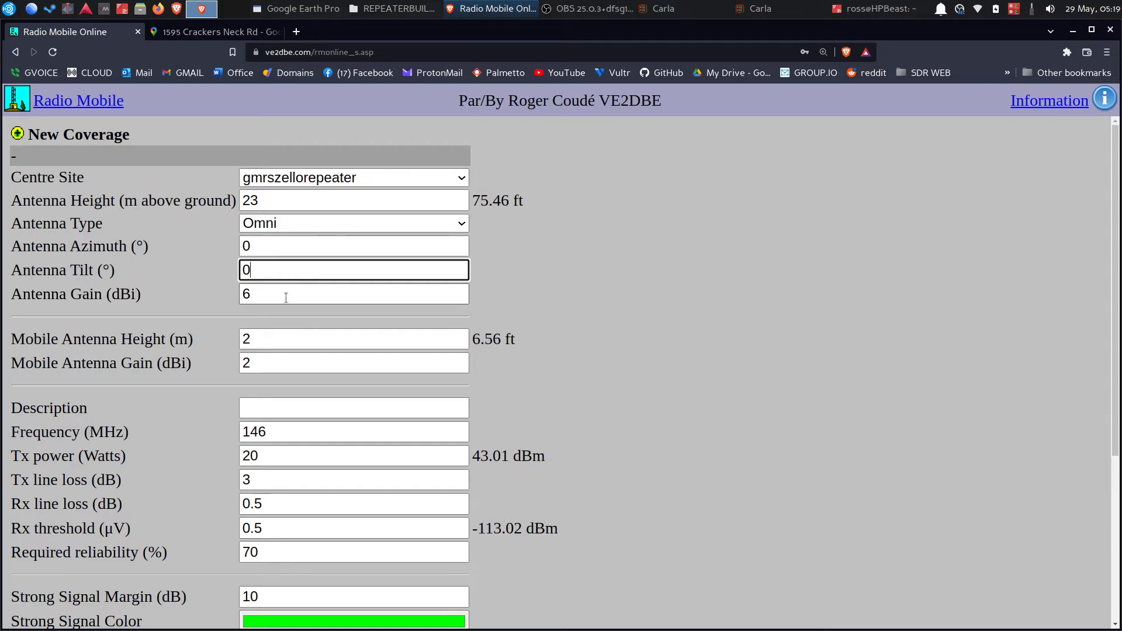
pyautogui.click(287, 298)
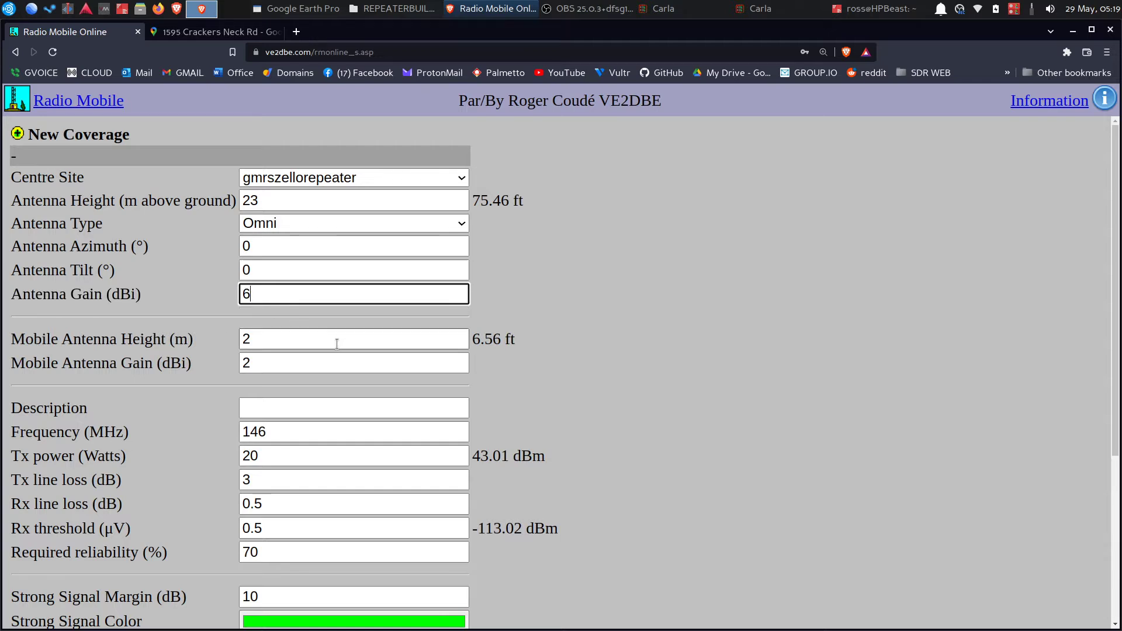
pyautogui.press('BackSpace')
pyautogui.write('9')
pyautogui.click(216, 333)
pyautogui.scroll(-3, 185, 329)
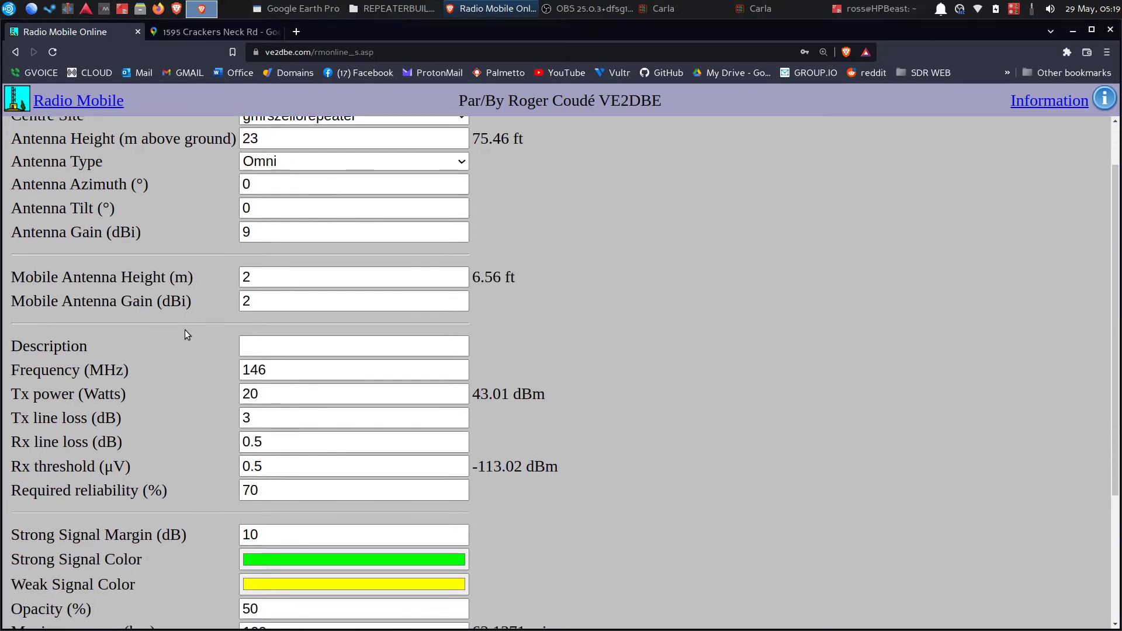
pyautogui.click(293, 252)
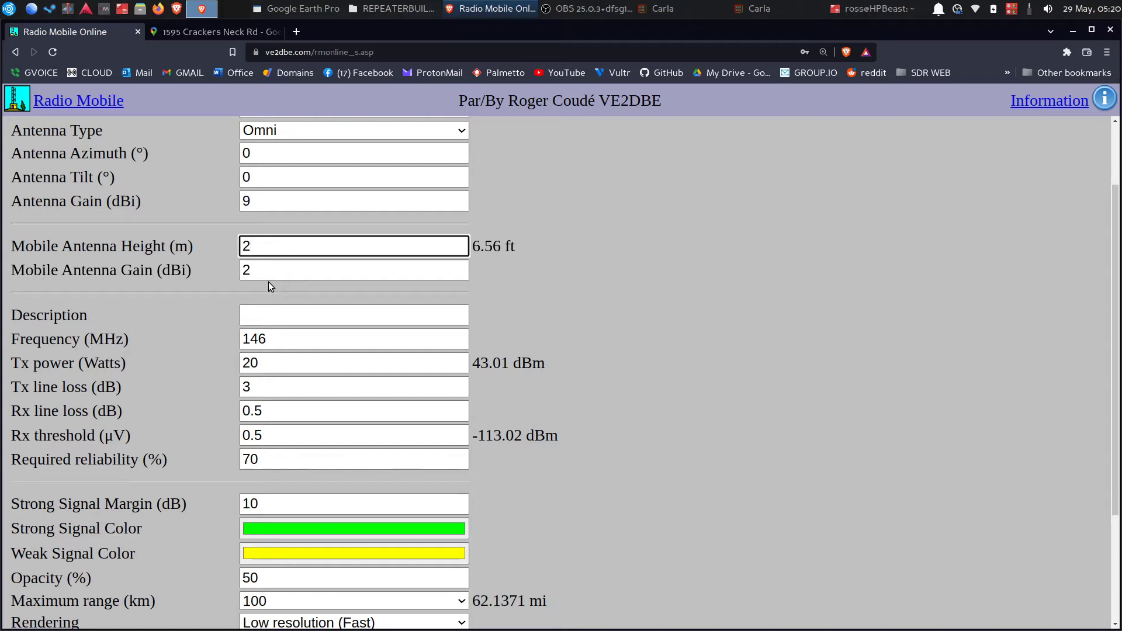
pyautogui.click(248, 270)
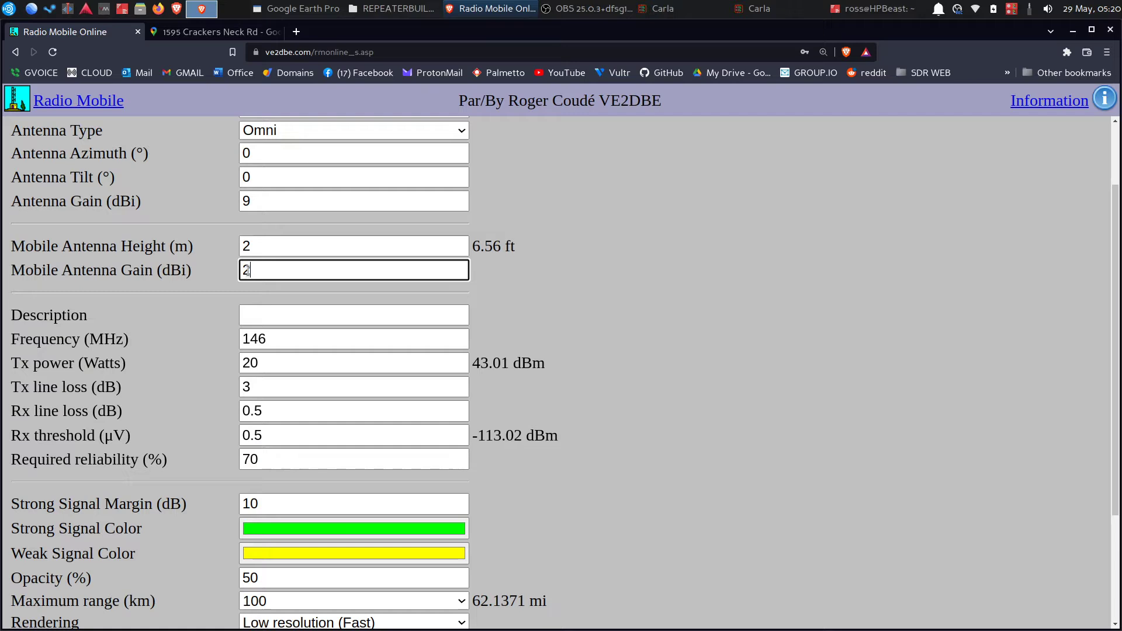
pyautogui.scroll(-2, 263, 286)
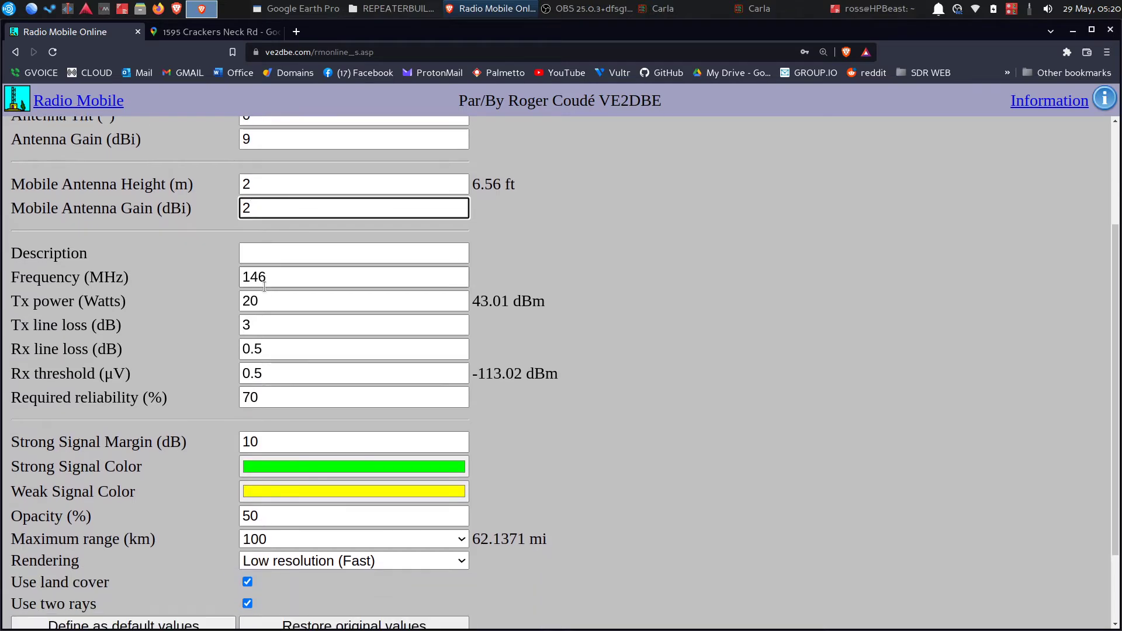
pyautogui.click(264, 262)
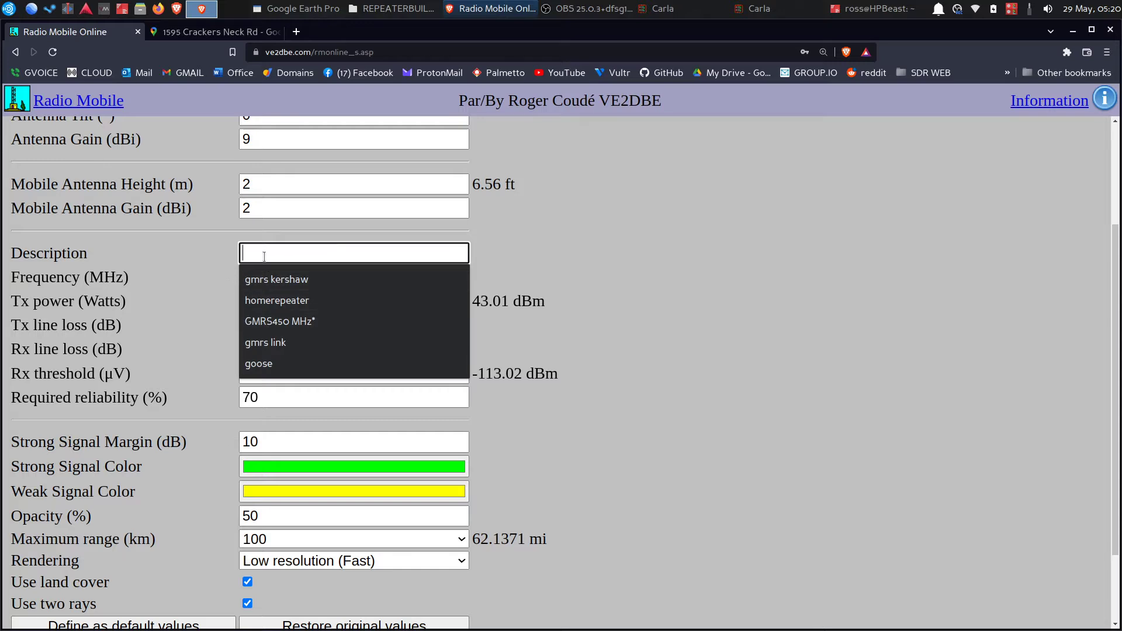
pyautogui.click(232, 269)
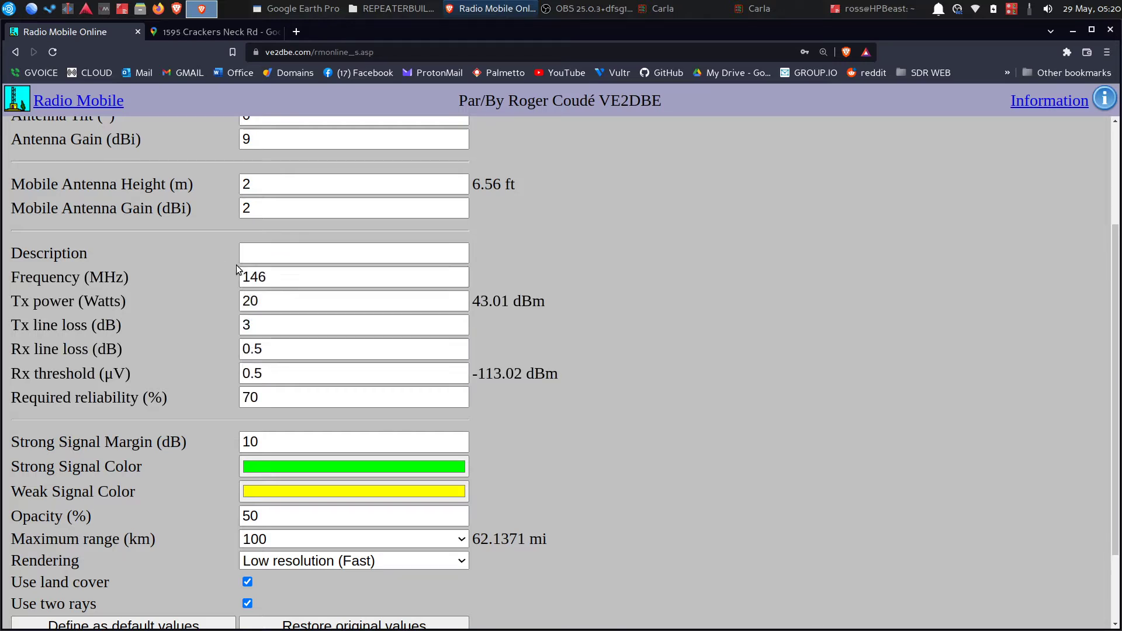
# - Set the coverage frequency to 462.7 MHz
pyautogui.click(273, 278)
pyautogui.doubleClick(274, 279)
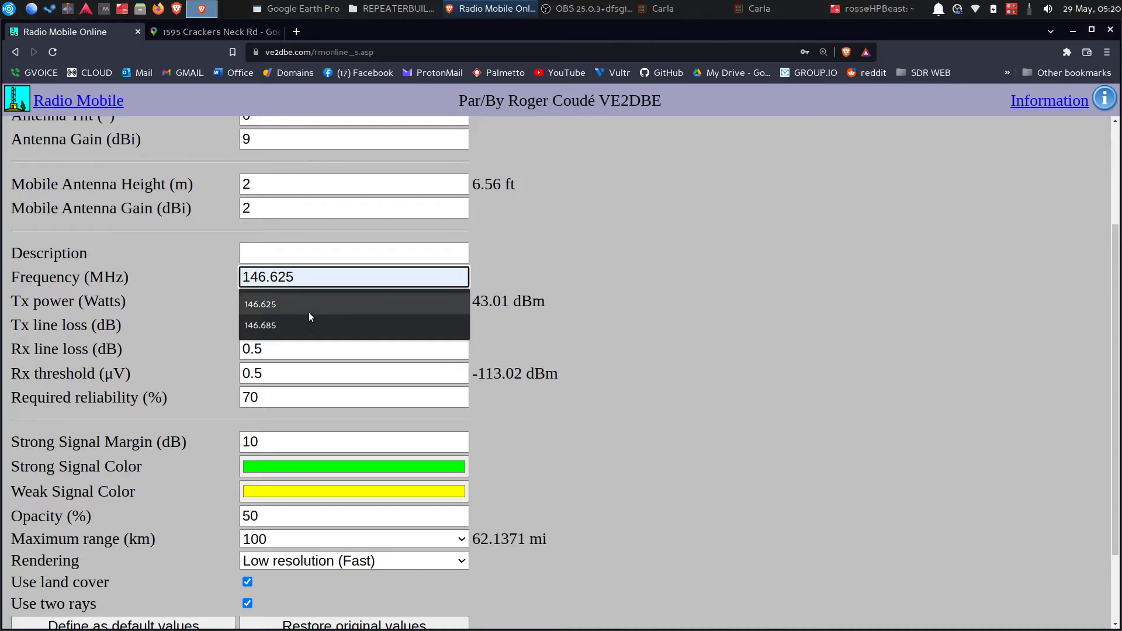
pyautogui.write('146462')
pyautogui.press('BackSpace')
pyautogui.press('BackSpace')
pyautogui.press('BackSpace')
pyautogui.press('BackSpace')
pyautogui.press('BackSpace')
pyautogui.press('BackSpace')
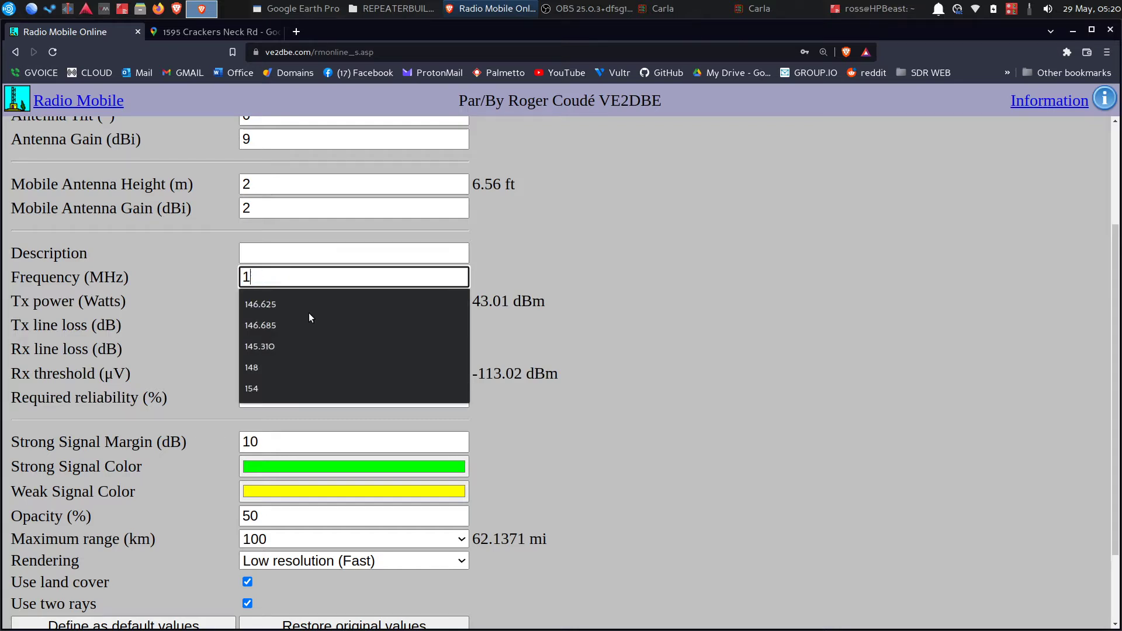
pyautogui.write('462.7')
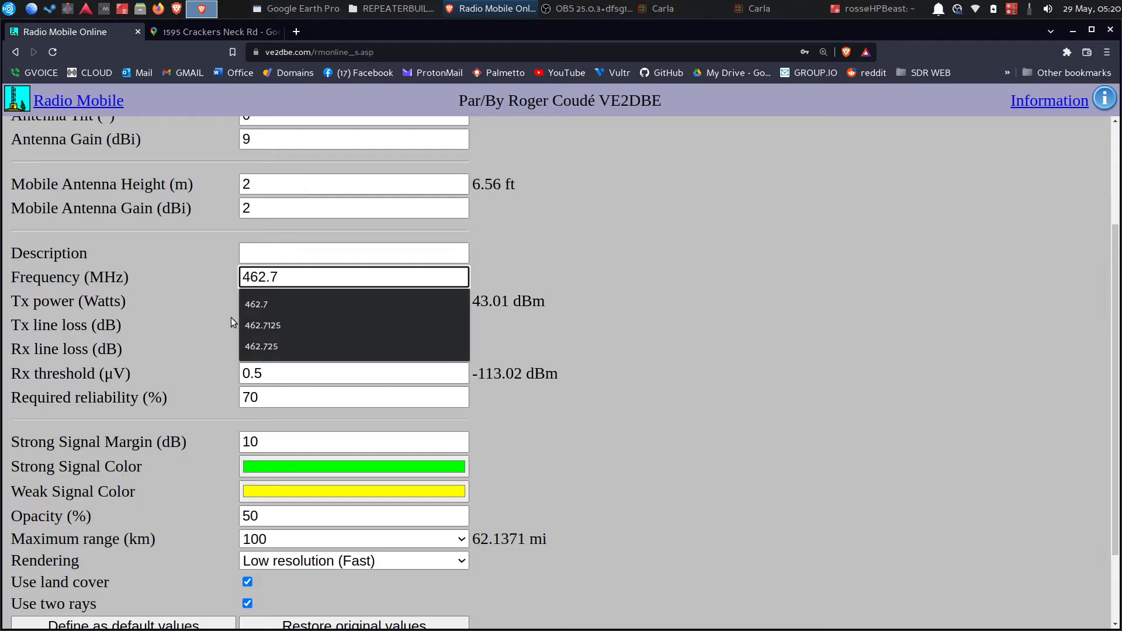
pyautogui.click(193, 308)
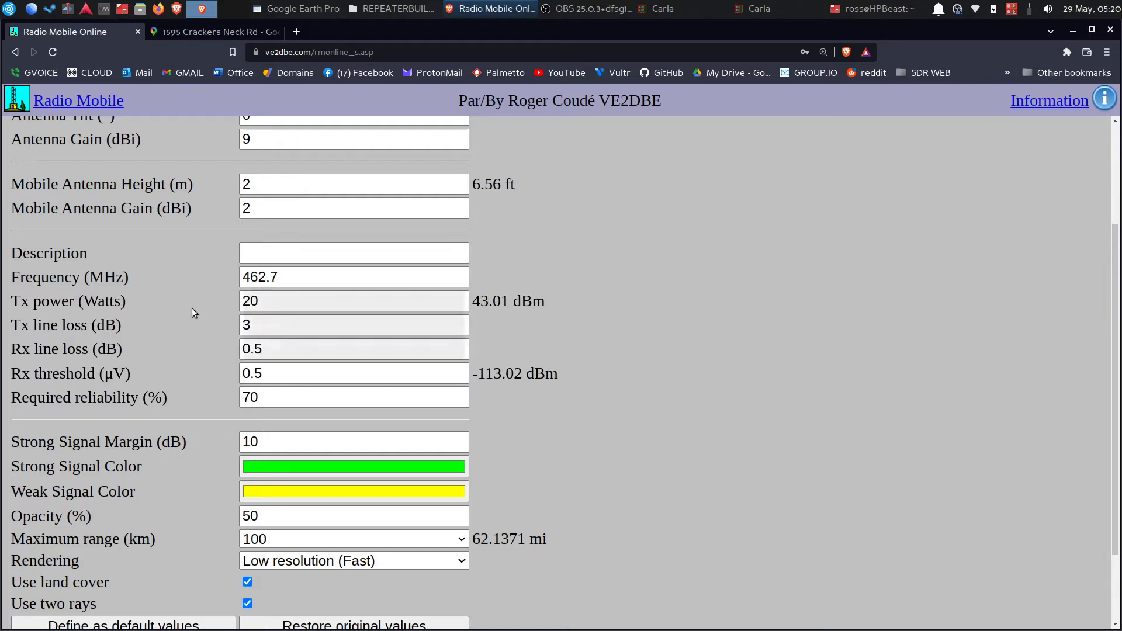
# - Set the transmit power to 25 W and the Tx line loss to 10 dB
pyautogui.scroll(1, 309, 354)
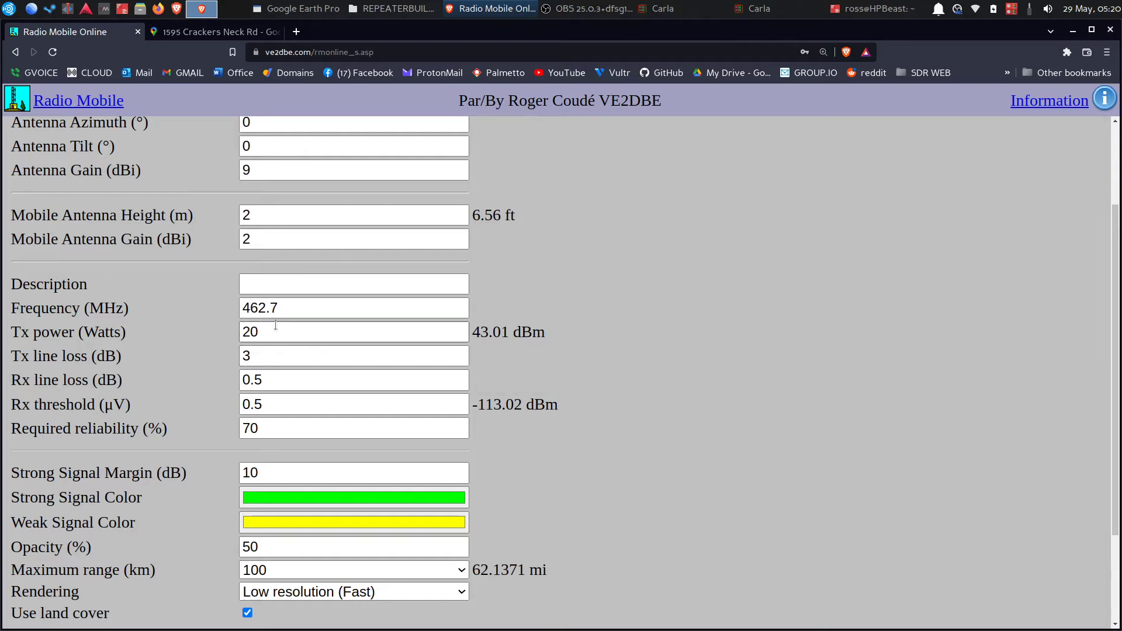
pyautogui.scroll(-1, 271, 358)
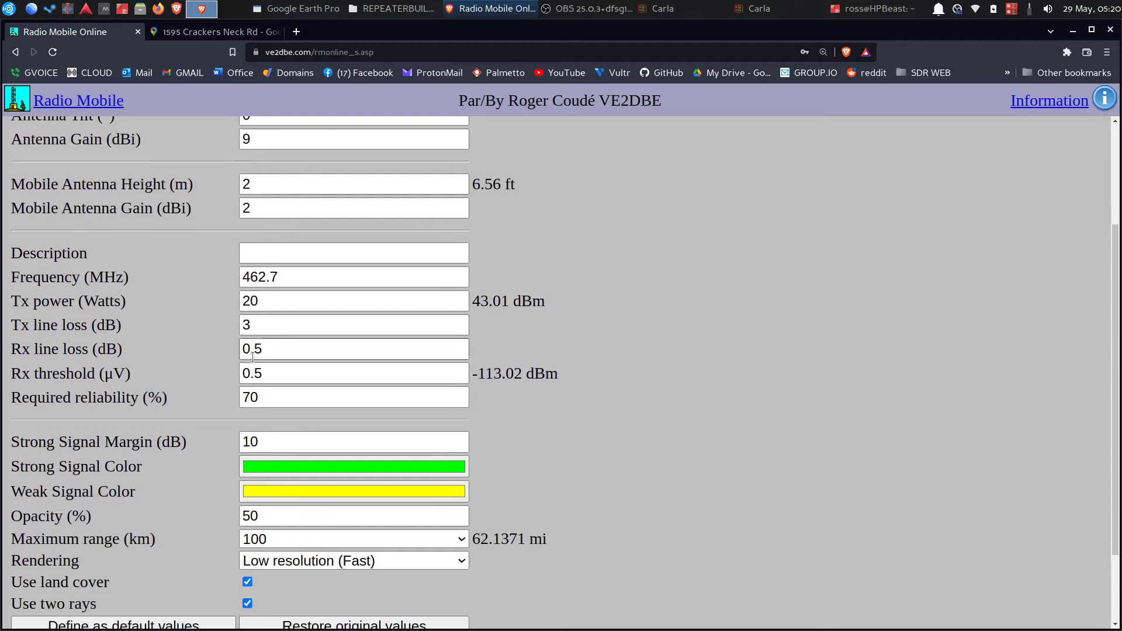
pyautogui.click(255, 300)
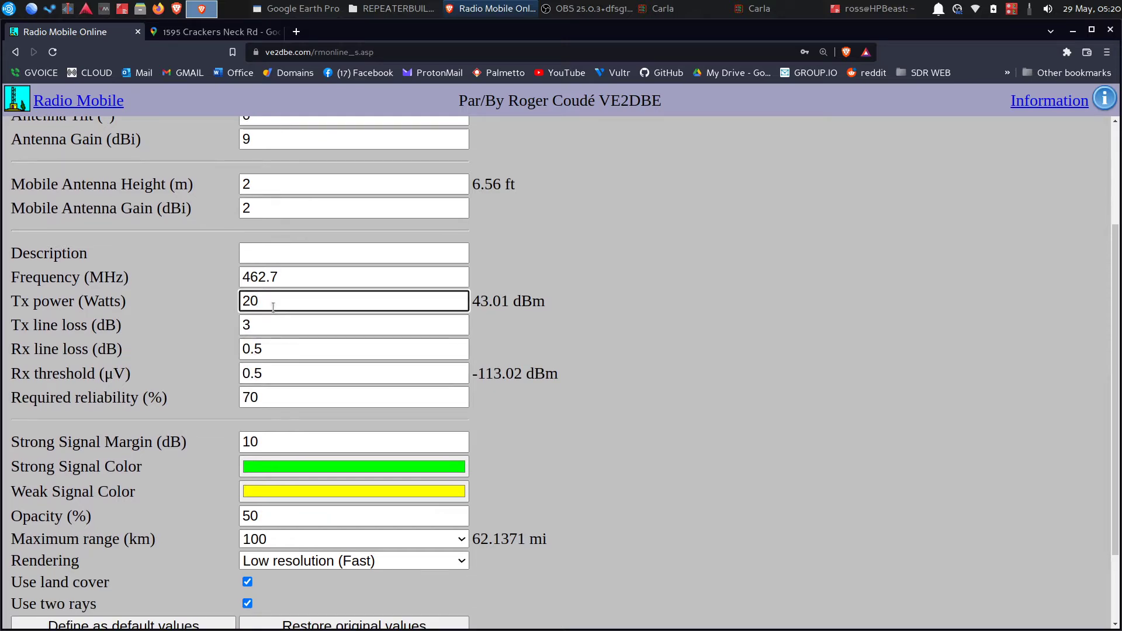
pyautogui.doubleClick(273, 309)
pyautogui.press('BackSpace')
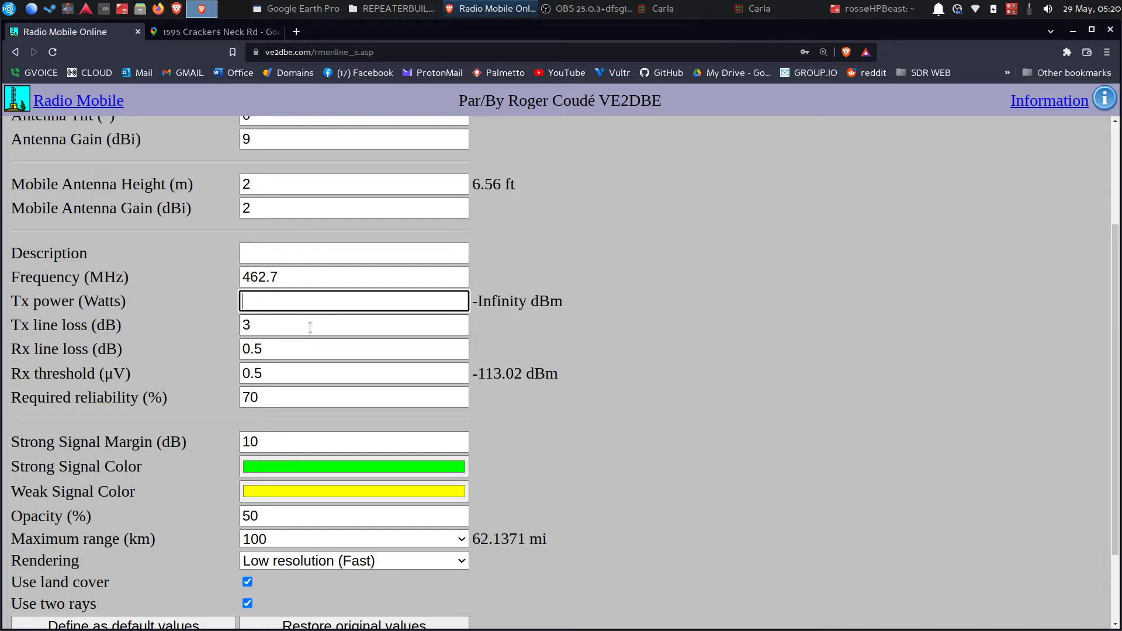
pyautogui.write('25')
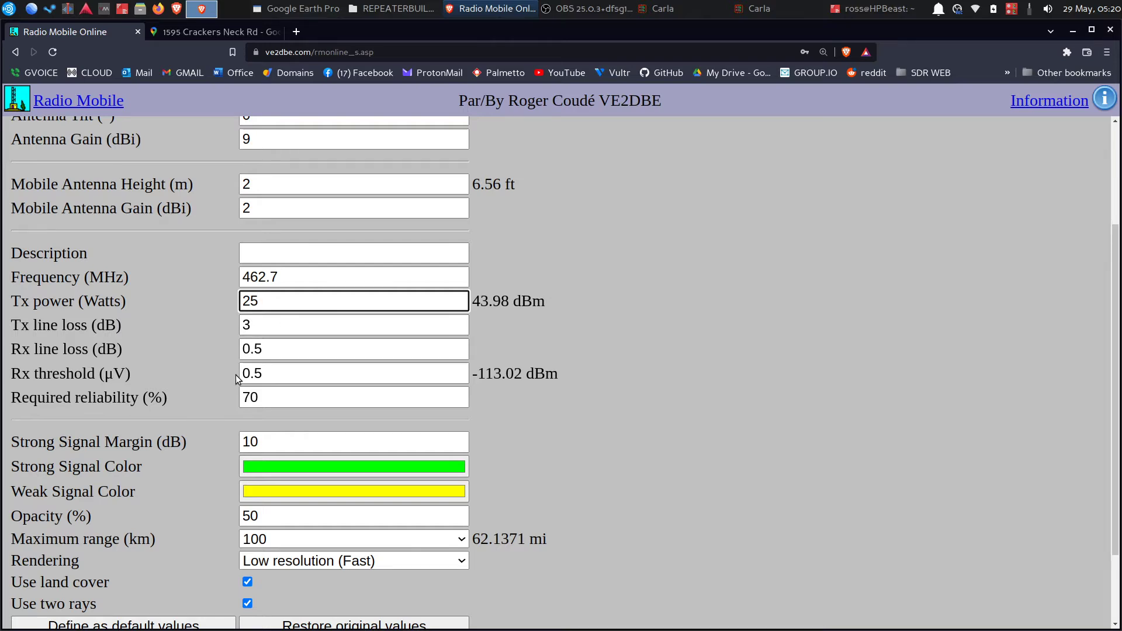
pyautogui.press('Tab')
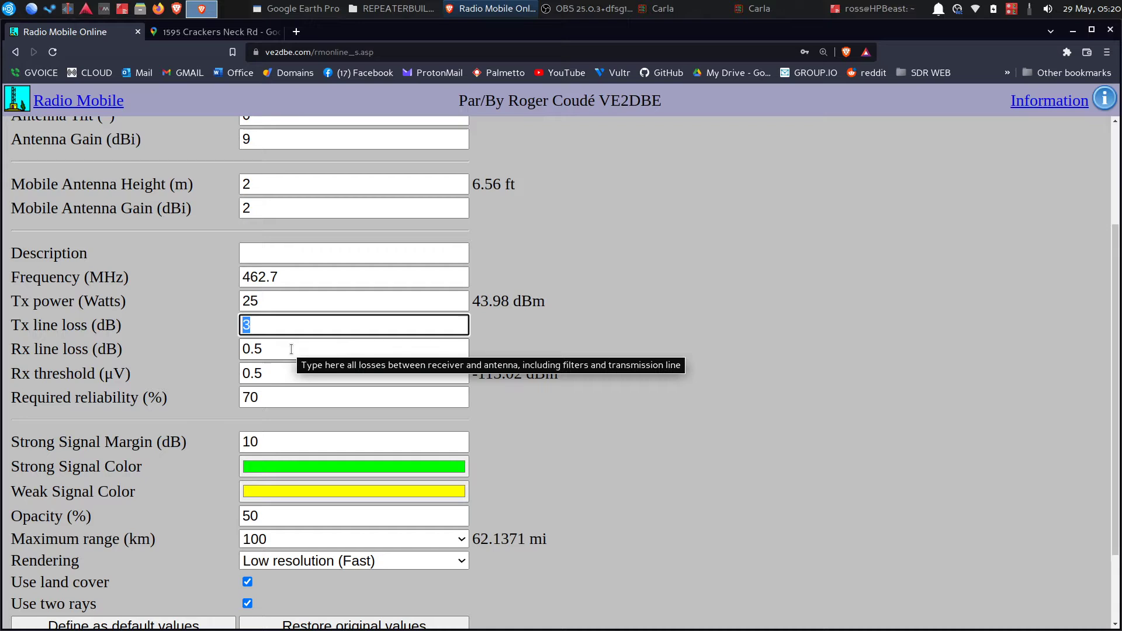
pyautogui.write('10')
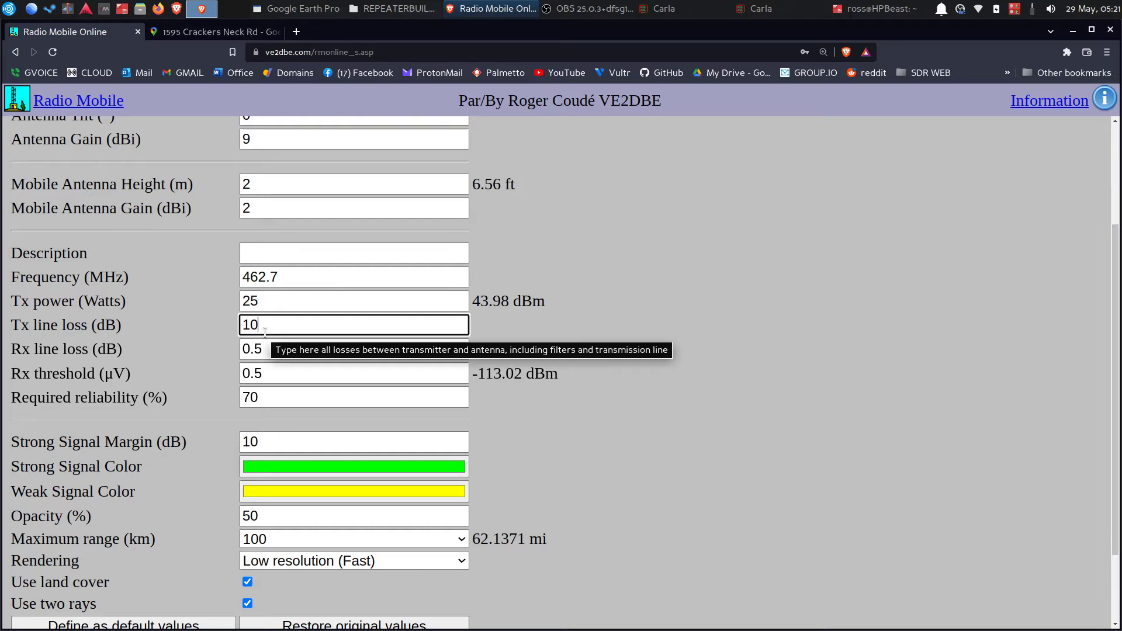
# - Keep the strong signal margin at 10 dB and set the weak signal color to purple, RGB 212, 0, 255
pyautogui.scroll(-1, 268, 338)
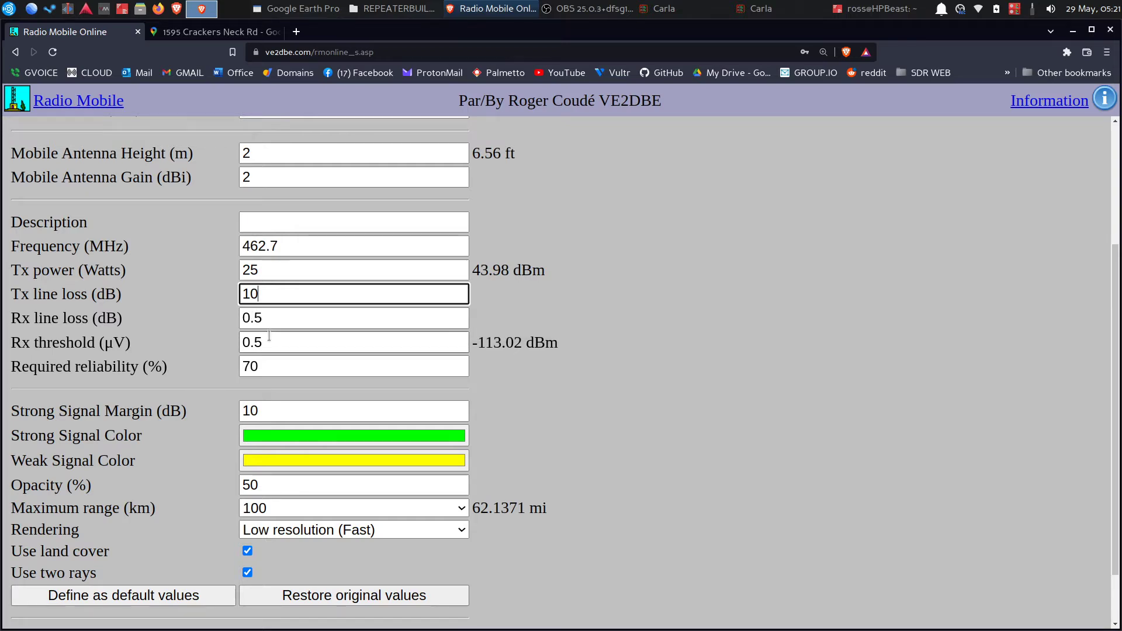
pyautogui.scroll(-2, 269, 339)
pyautogui.scroll(-1, 268, 340)
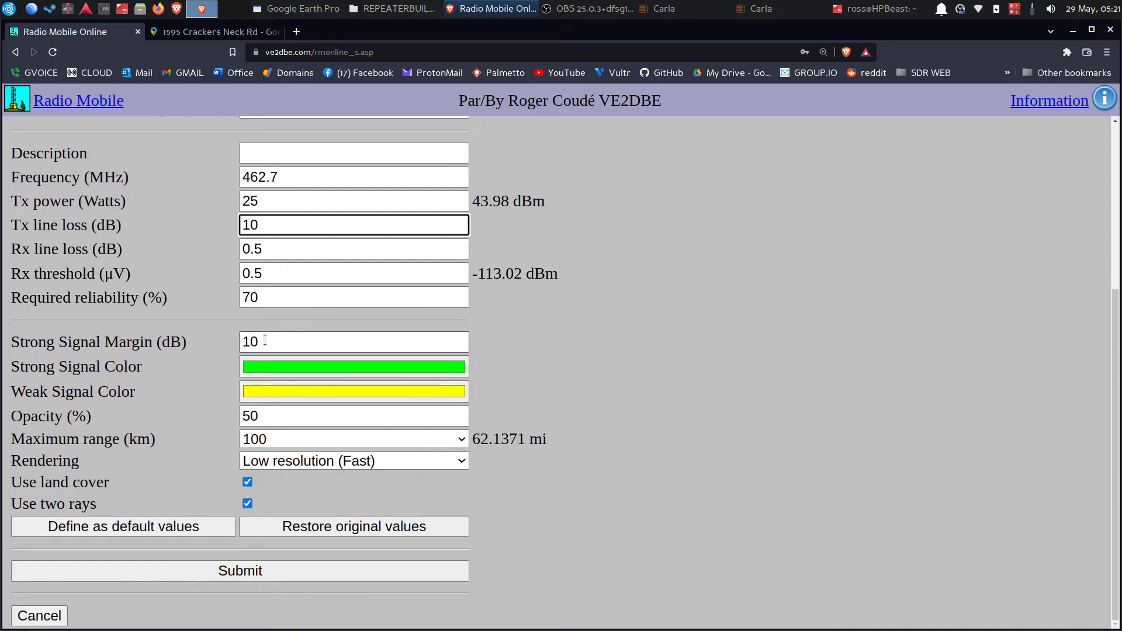
pyautogui.click(265, 344)
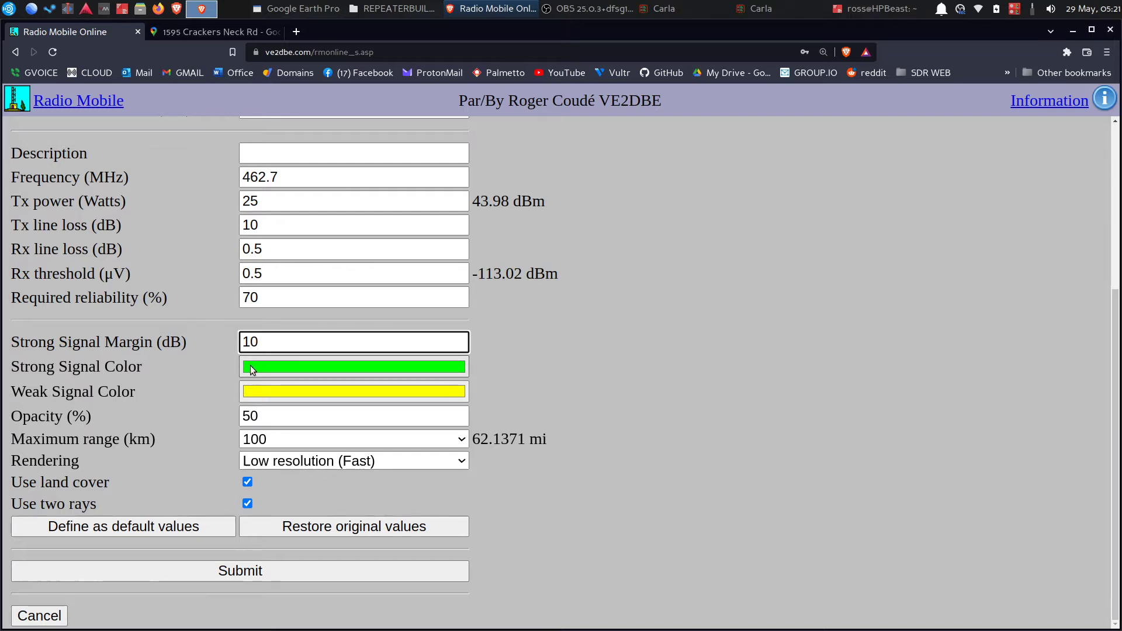
pyautogui.click(284, 388)
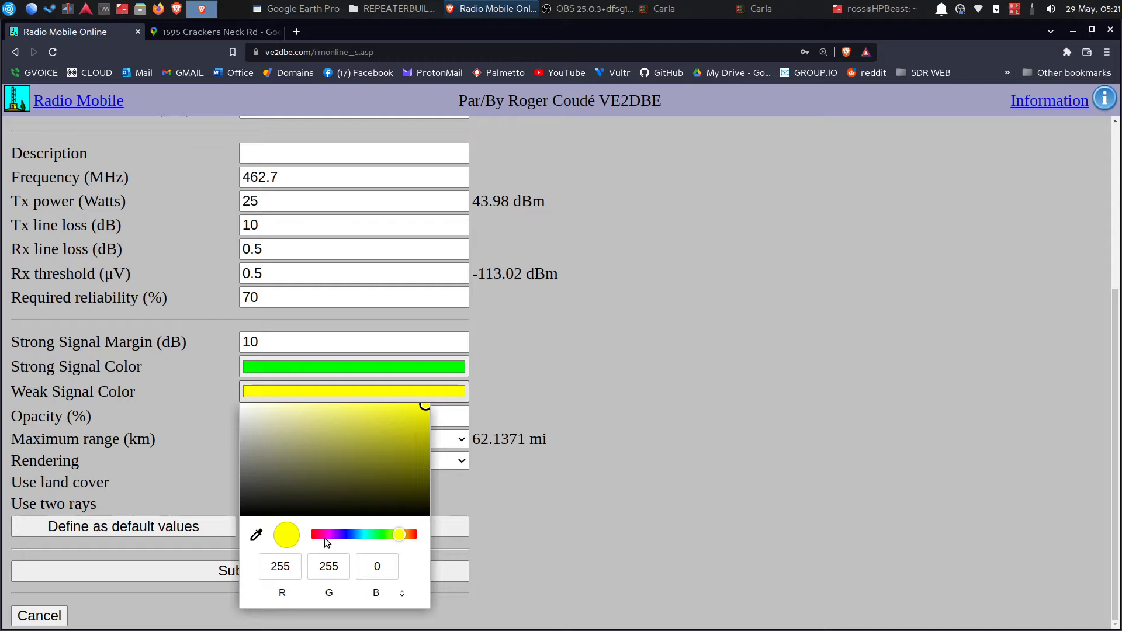
pyautogui.moveTo(330, 538); pyautogui.dragTo(330, 539)
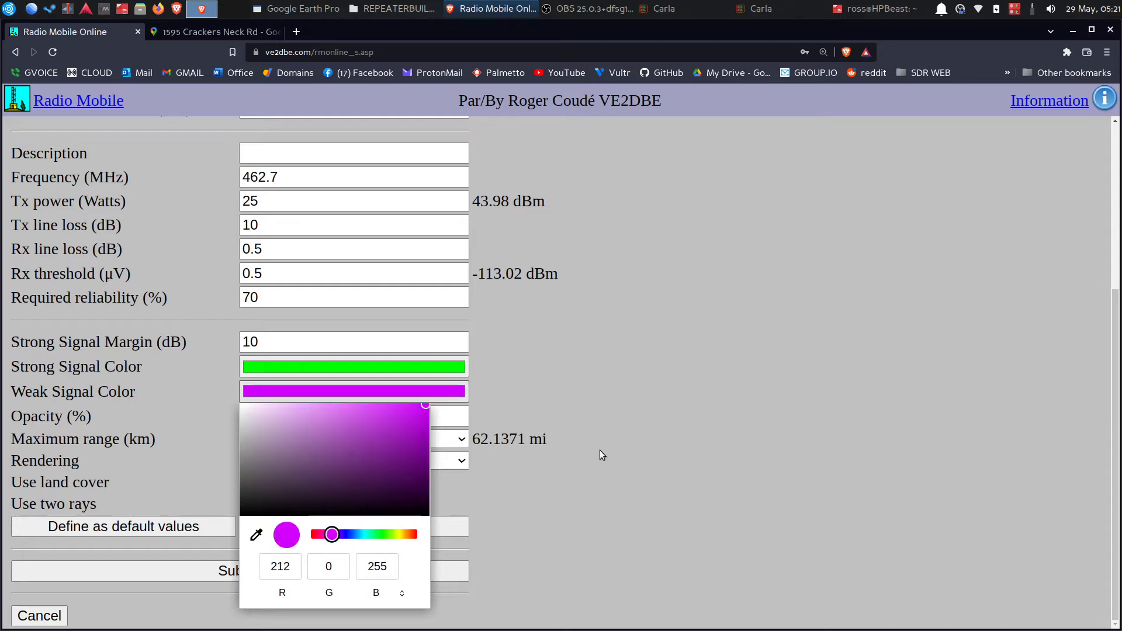
pyautogui.click(599, 449)
# - Change the strong signal color to red
pyautogui.click(436, 370)
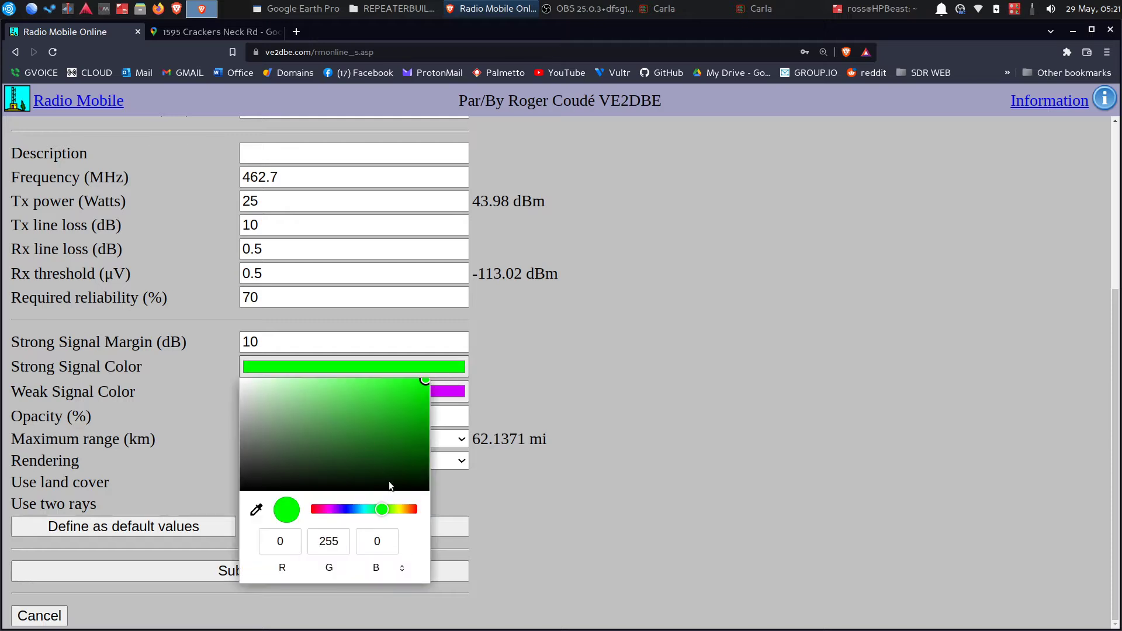
pyautogui.click(411, 509)
pyautogui.click(589, 503)
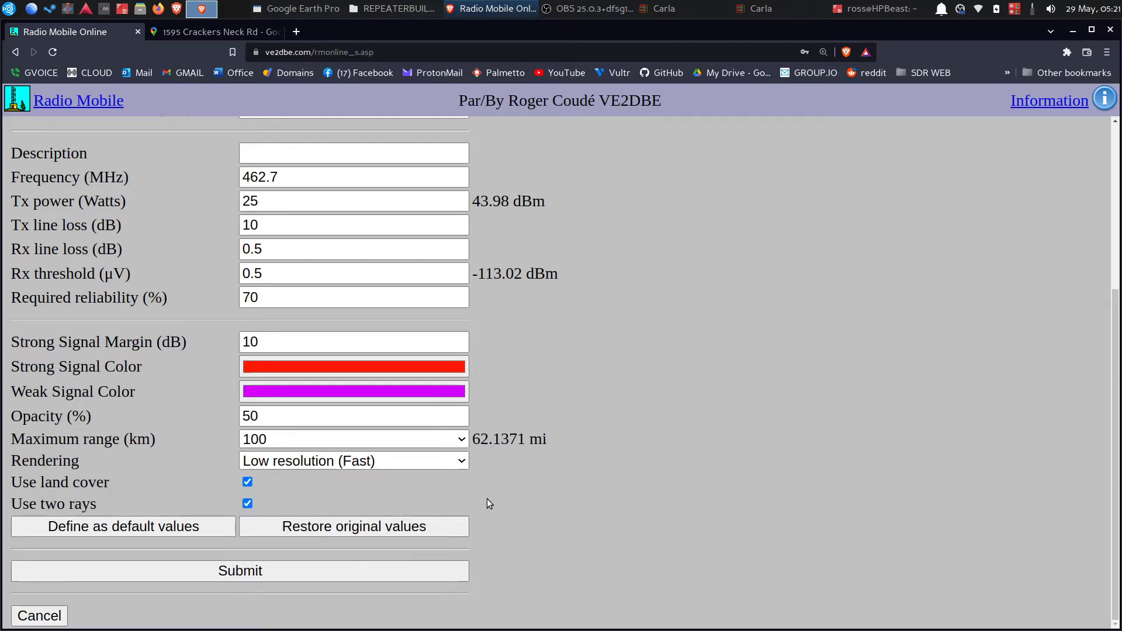
# - Set the coverage overlay's opacity to 25 %
pyautogui.click(274, 421)
pyautogui.doubleClick(274, 420)
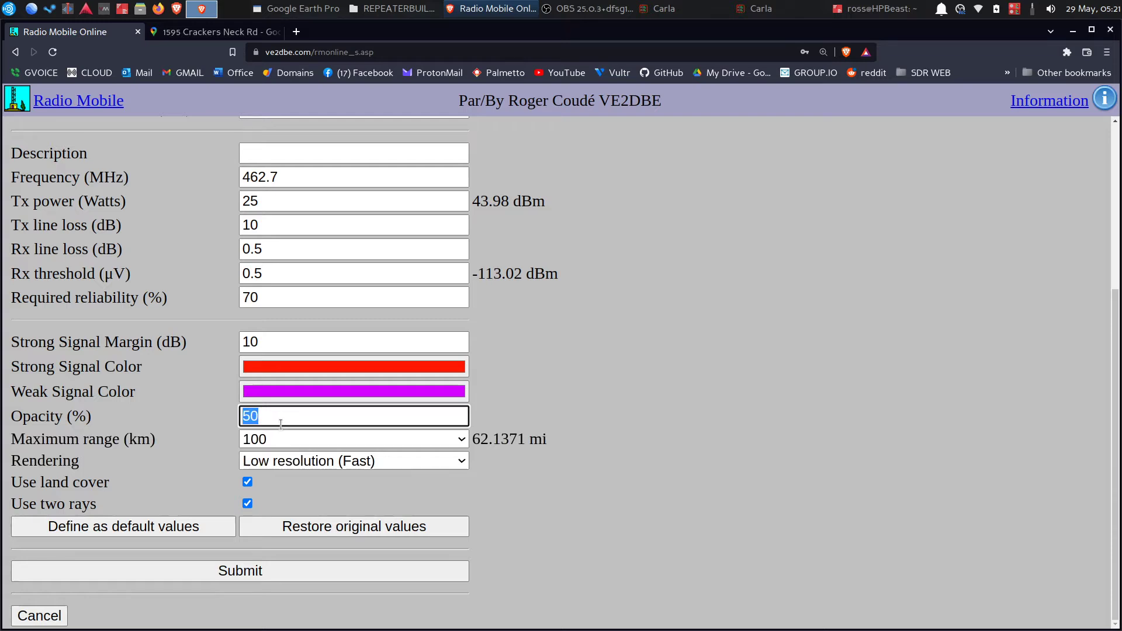
pyautogui.write('30')
pyautogui.press('BackSpace')
pyautogui.press('BackSpace')
pyautogui.write('25')
pyautogui.click(206, 447)
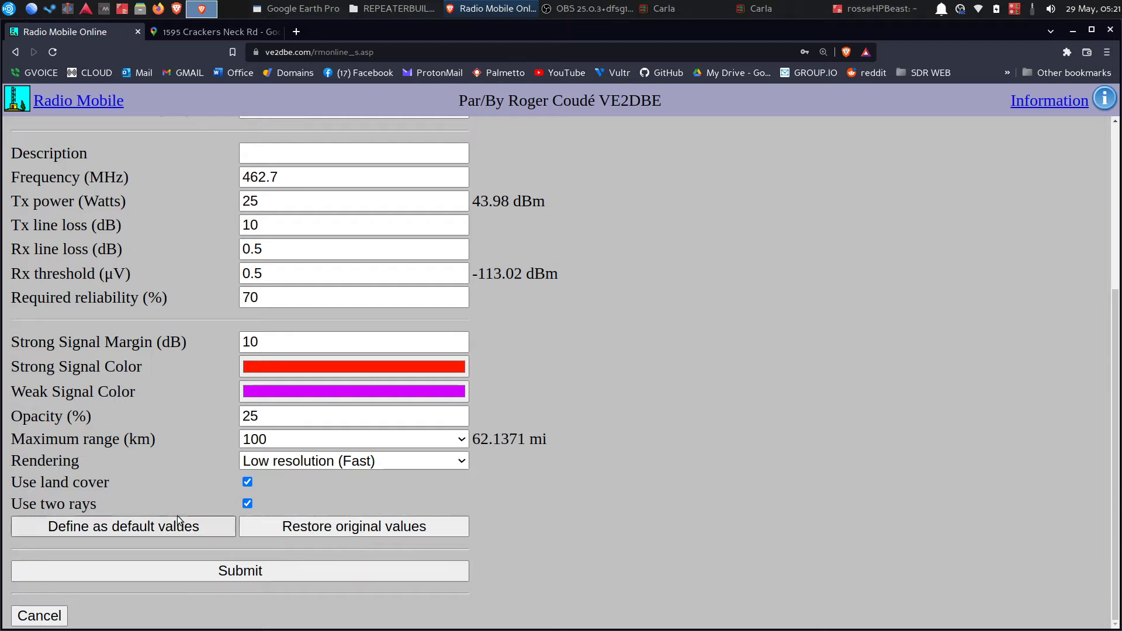
# - Review the coverage parameters and submit them to generate the gmrszellorepeater coverage map
pyautogui.scroll(5, 178, 485)
pyautogui.scroll(3, 174, 483)
pyautogui.scroll(-8, 184, 488)
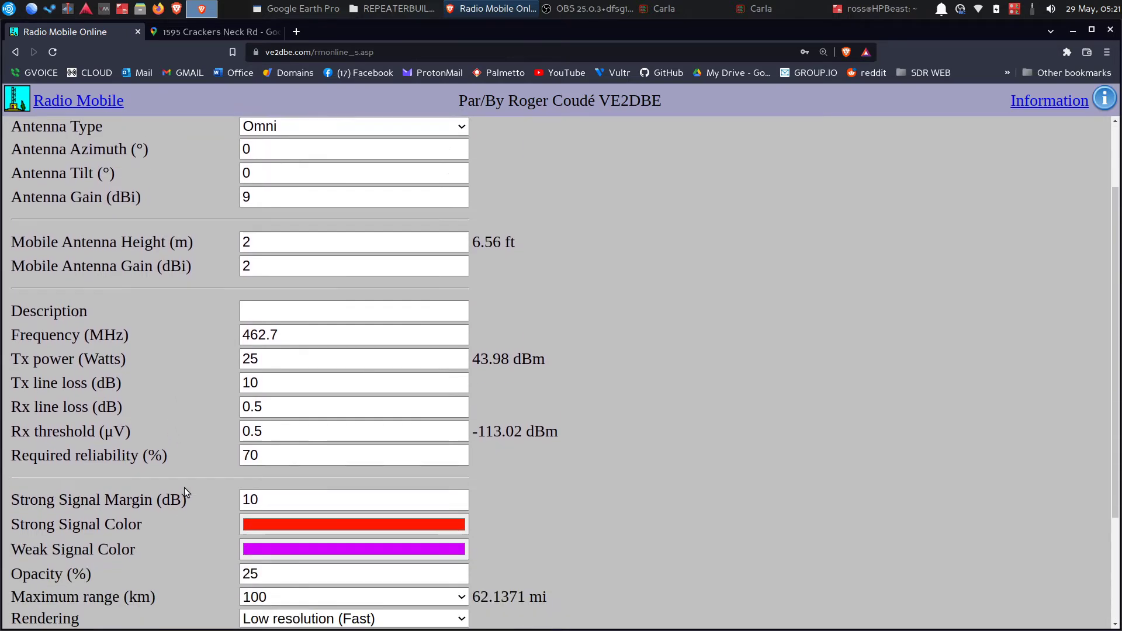
pyautogui.click(286, 569)
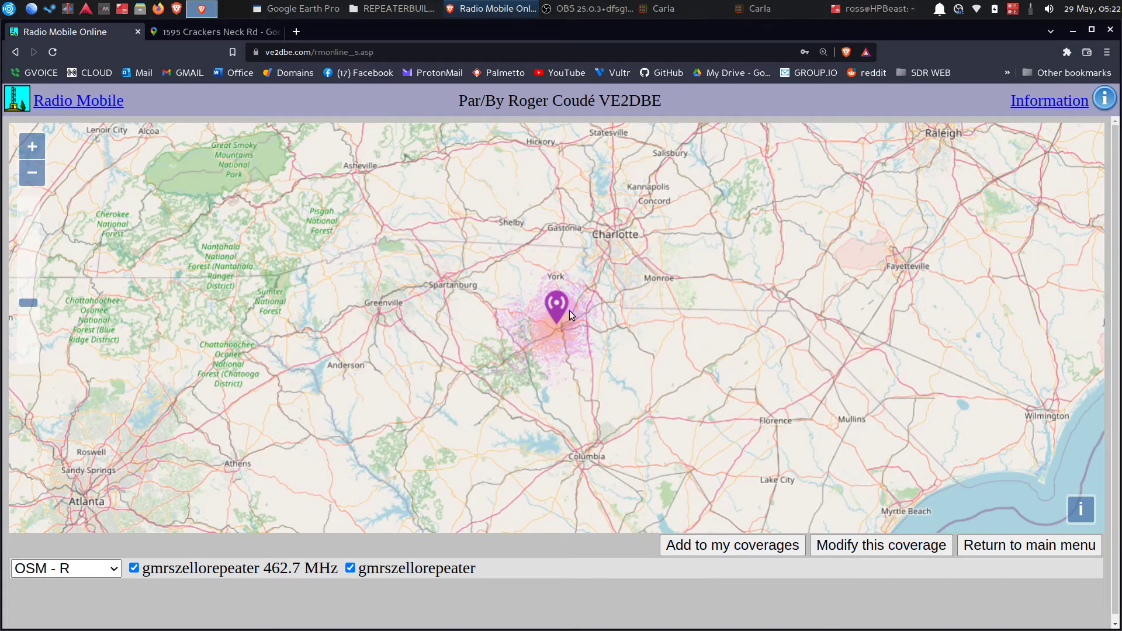
# - Examine the strong and weak signal areas around the repeater marker and the town of Chester, including the J A Cochran Bypass
pyautogui.scroll(2, 564, 338)
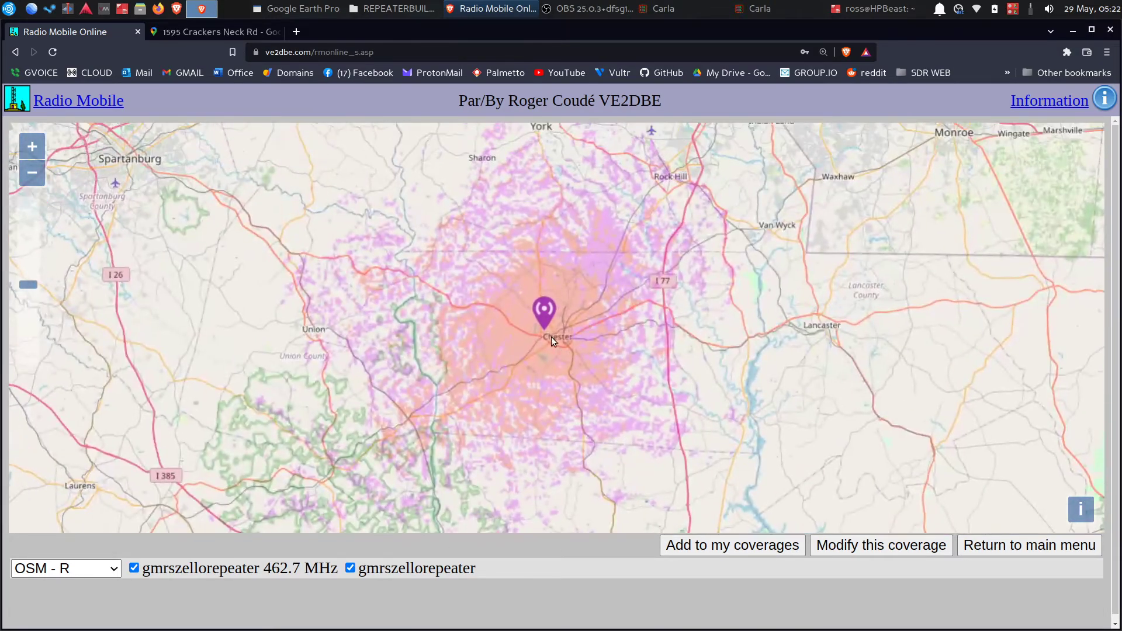
pyautogui.scroll(1, 555, 355)
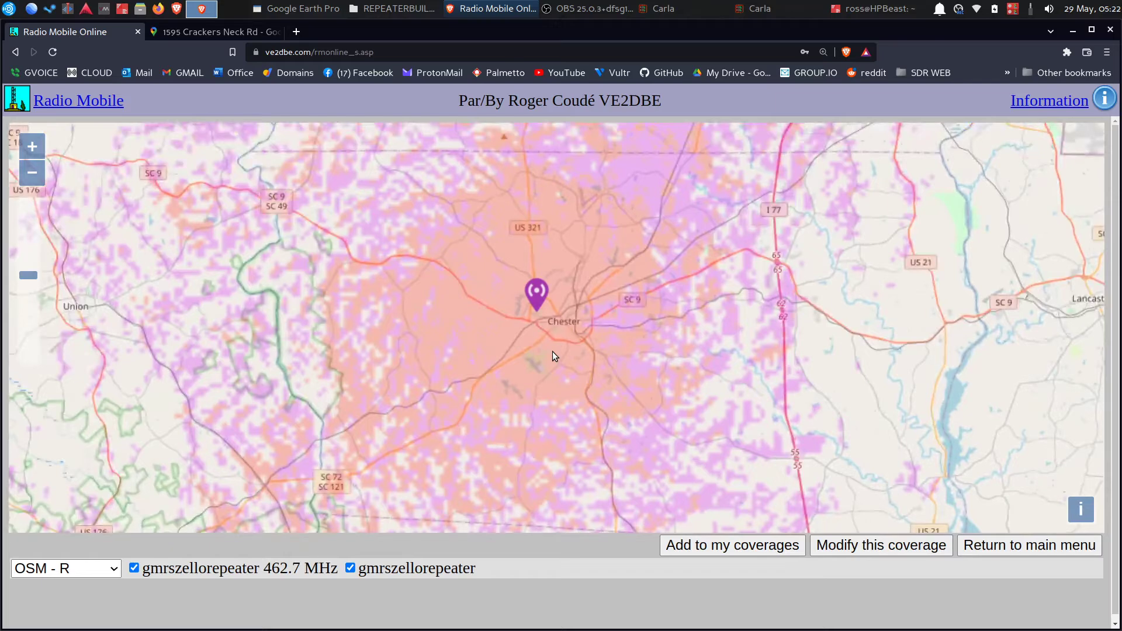
pyautogui.scroll(-1, 552, 352)
pyautogui.moveTo(553, 351); pyautogui.dragTo(520, 370)
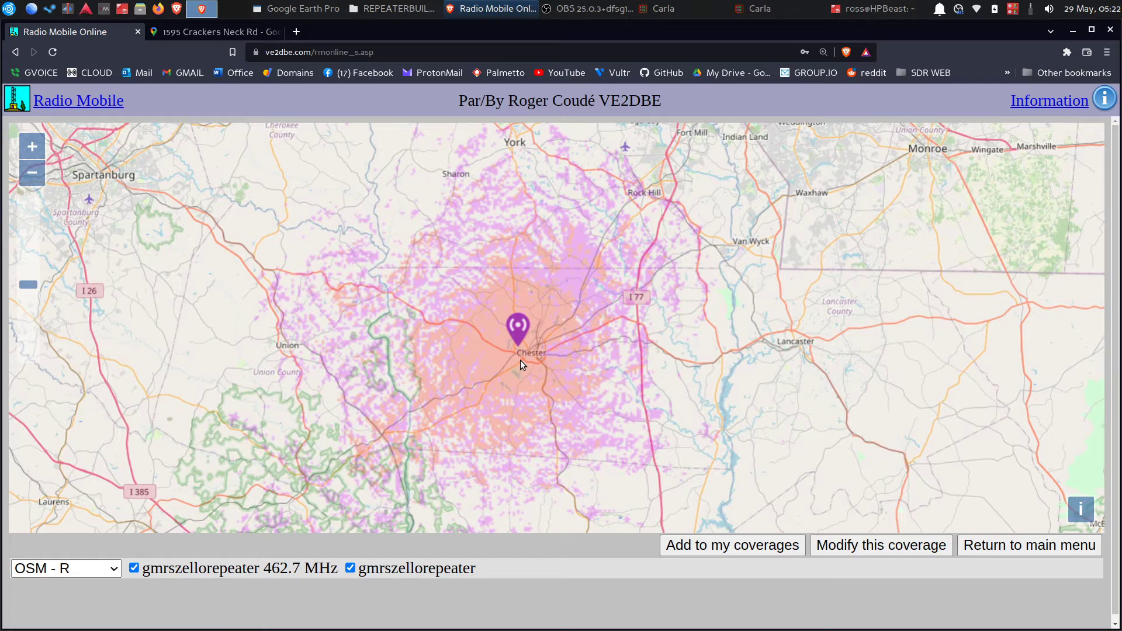
pyautogui.scroll(2, 520, 360)
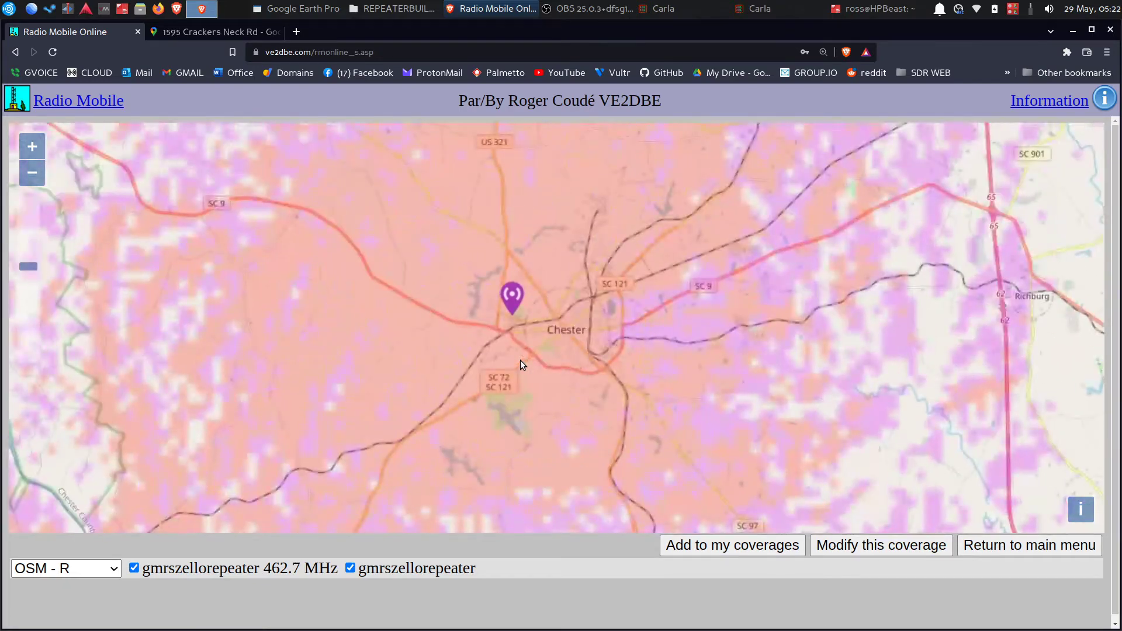
pyautogui.scroll(-1, 520, 360)
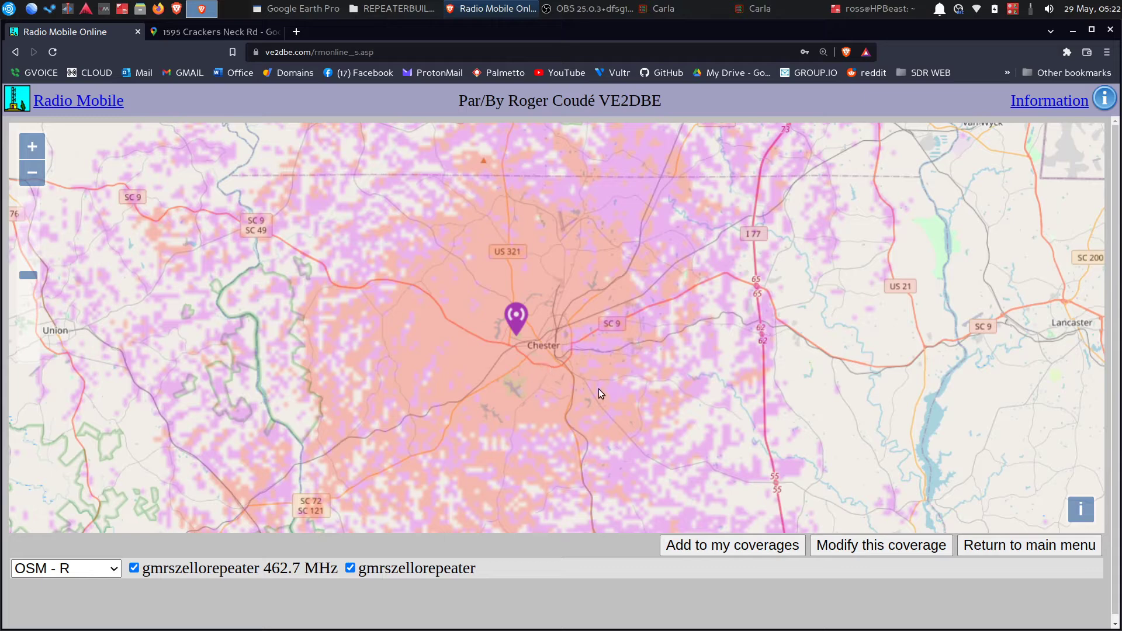
pyautogui.scroll(3, 611, 370)
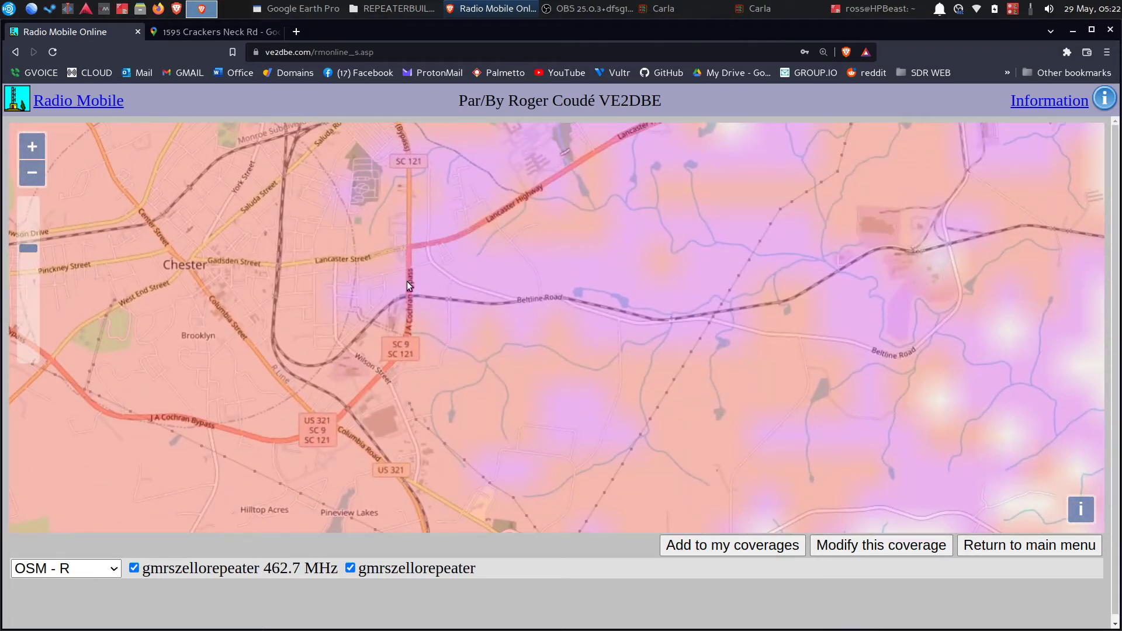
pyautogui.scroll(2, 482, 379)
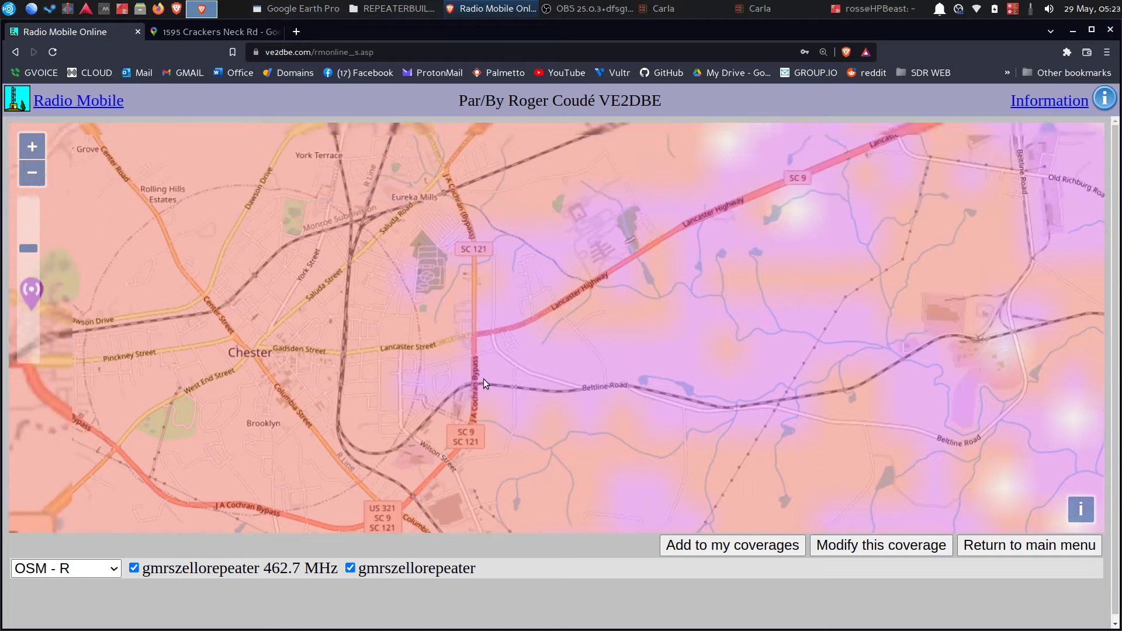
pyautogui.moveTo(482, 379)
pyautogui.mouseDown()
pyautogui.moveTo(441, 395)
pyautogui.moveTo(488, 346)
pyautogui.mouseUp()
pyautogui.scroll(-2, 408, 446)
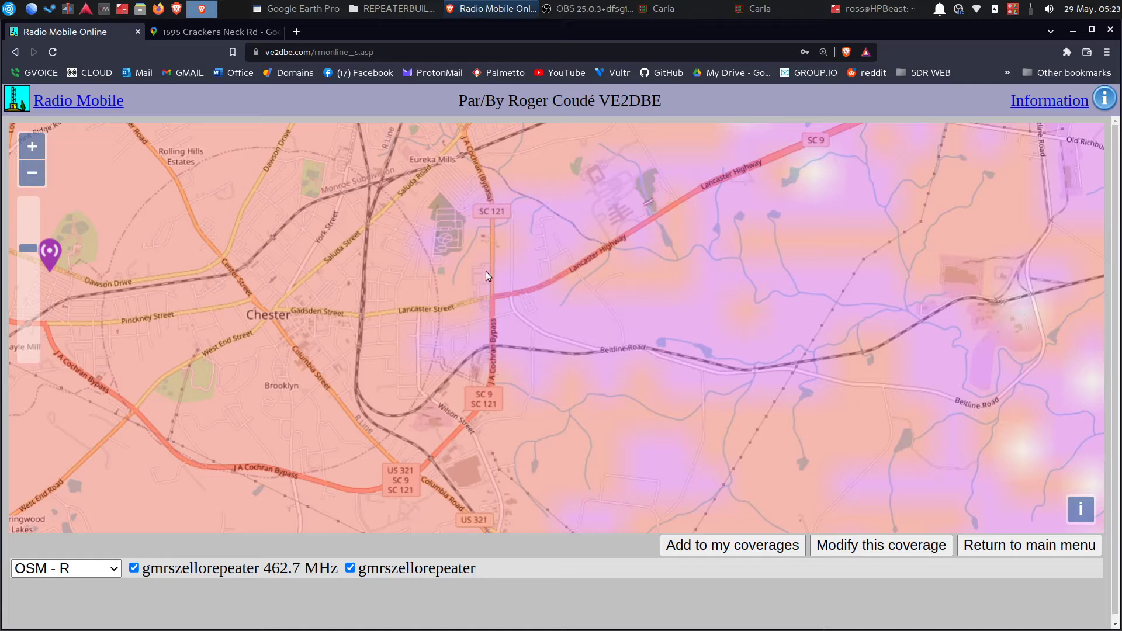
pyautogui.scroll(-3, 540, 423)
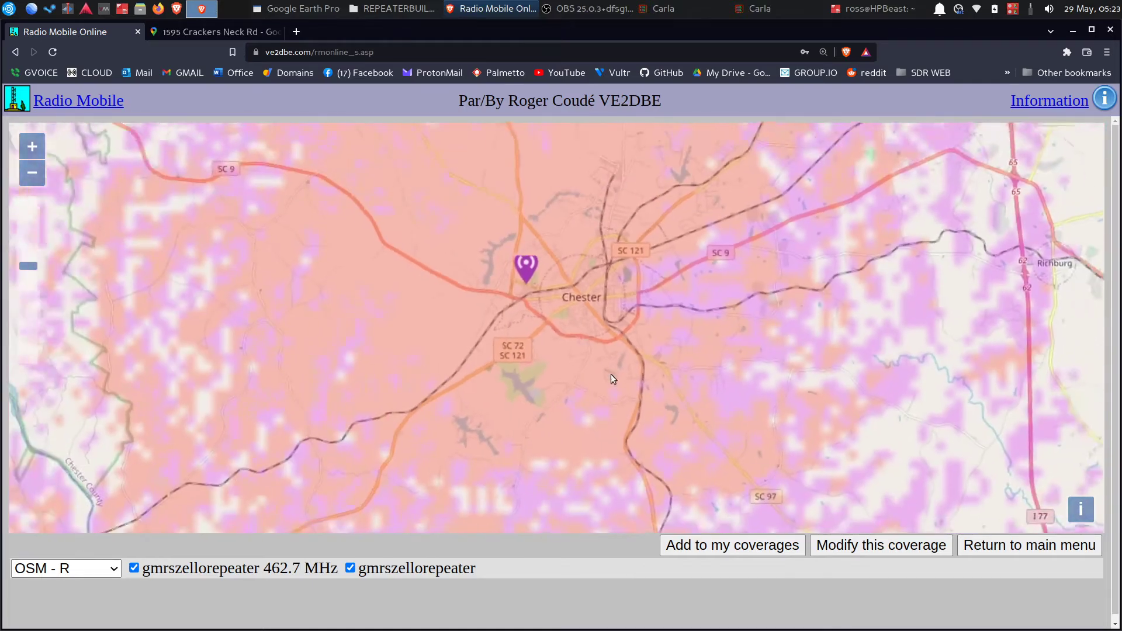
# - Examine the coverage east of Chester along SC 9 (Lancaster Highway) toward Richburg and I 77
pyautogui.moveTo(714, 388)
pyautogui.mouseDown()
pyautogui.moveTo(516, 391)
pyautogui.moveTo(656, 340)
pyautogui.moveTo(549, 337)
pyautogui.mouseUp()
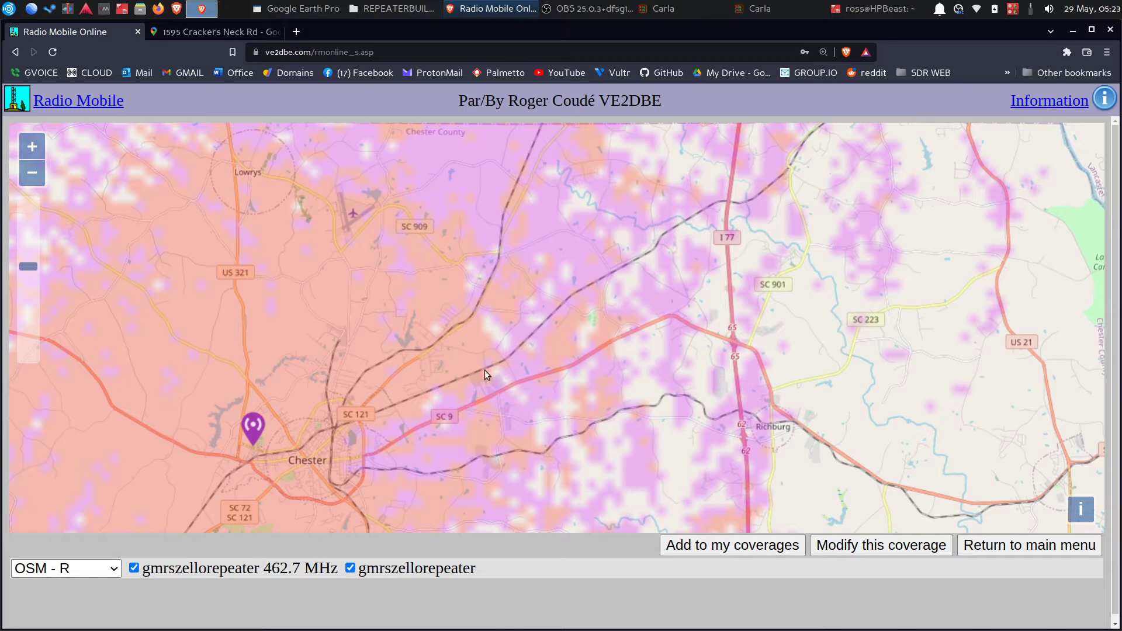
pyautogui.scroll(2, 500, 407)
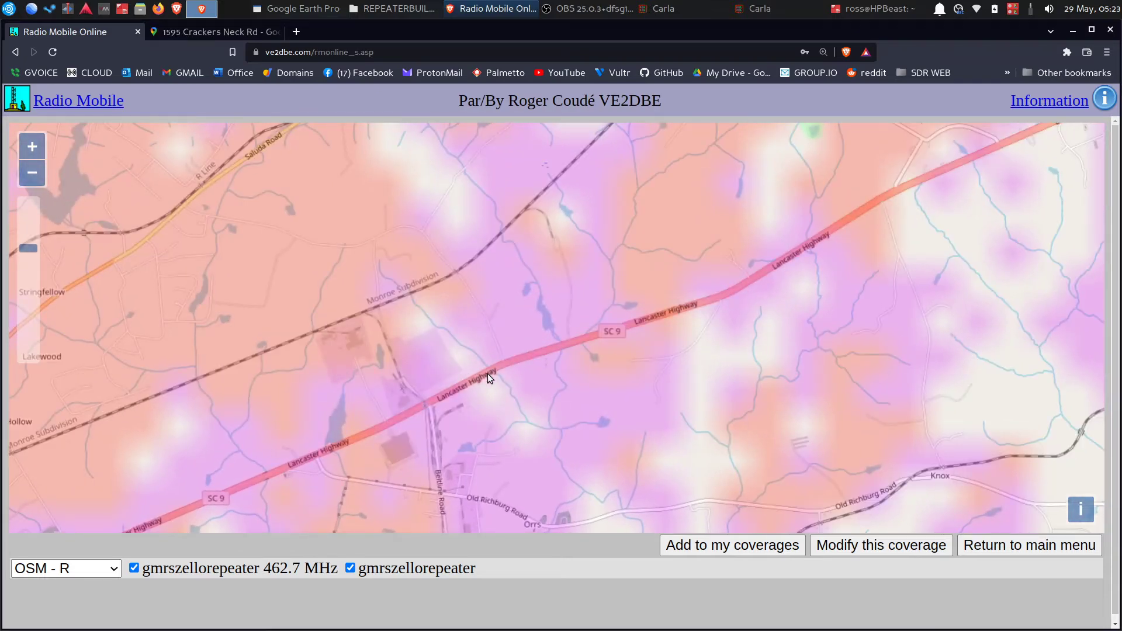
pyautogui.scroll(-2, 478, 381)
pyautogui.moveTo(479, 380)
pyautogui.mouseDown()
pyautogui.moveTo(615, 360)
pyautogui.moveTo(570, 362)
pyautogui.mouseUp()
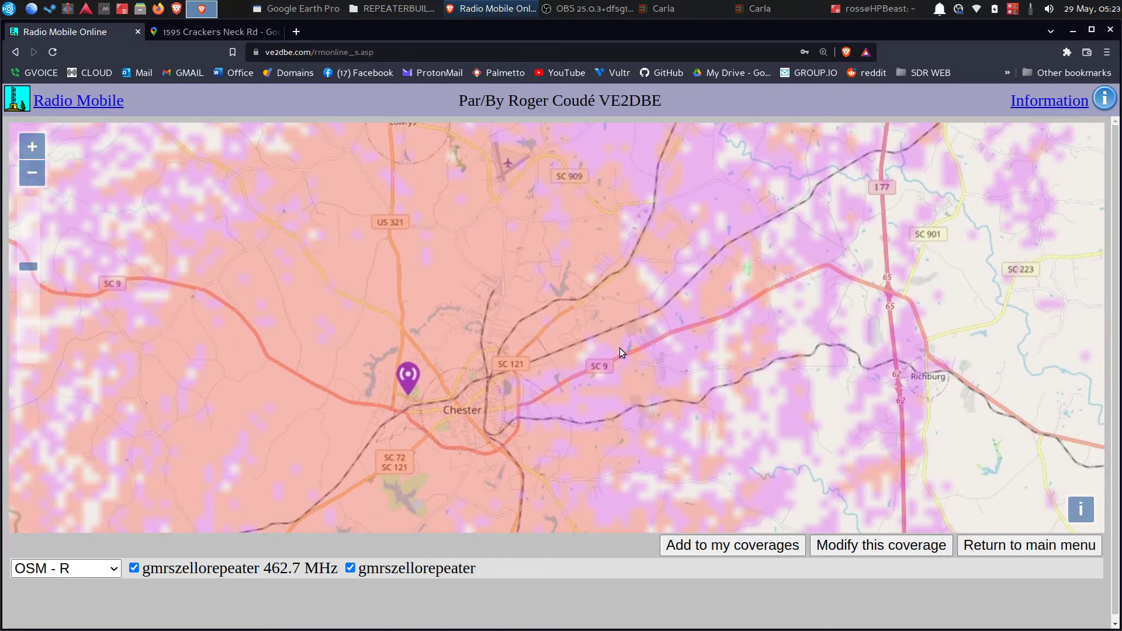
pyautogui.scroll(2, 643, 364)
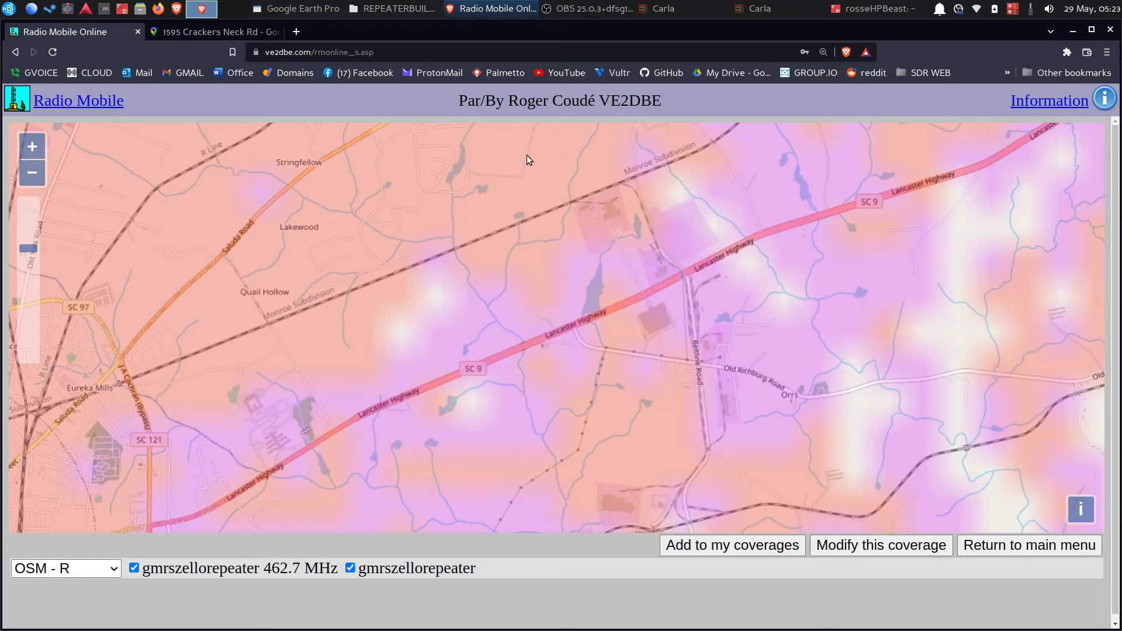
pyautogui.scroll(-3, 503, 438)
pyautogui.moveTo(677, 412)
pyautogui.mouseDown()
pyautogui.moveTo(640, 395)
pyautogui.moveTo(786, 424)
pyautogui.mouseUp()
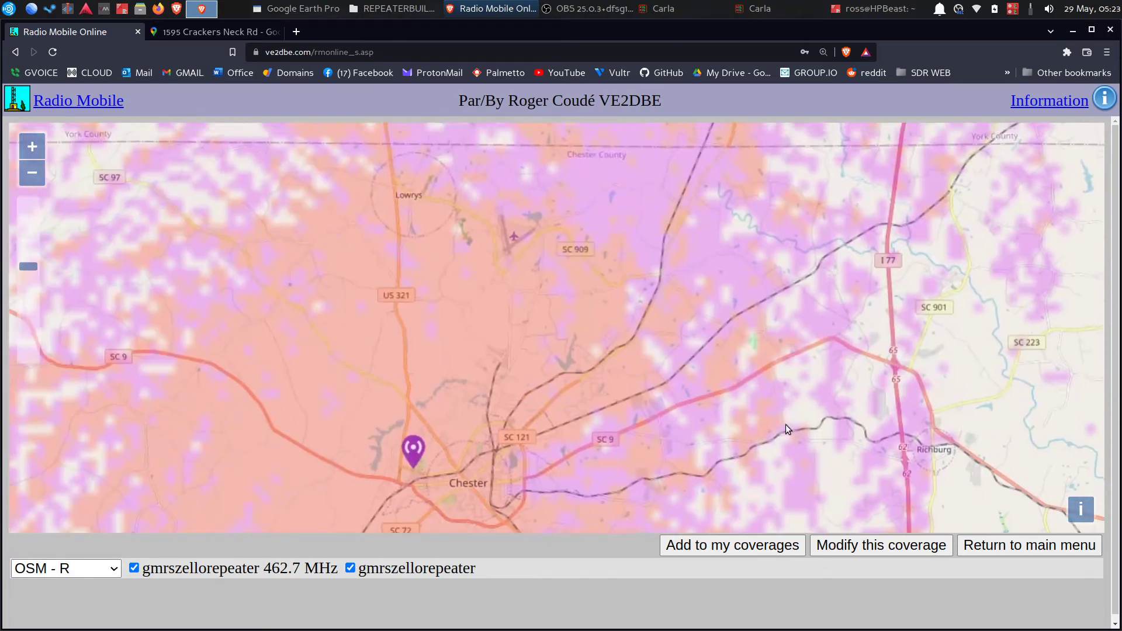
# - Examine the coverage north of Chester along US 321 through Lowrys and up to McConnells
pyautogui.moveTo(589, 283)
pyautogui.mouseDown()
pyautogui.moveTo(628, 348)
pyautogui.moveTo(599, 245)
pyautogui.moveTo(572, 302)
pyautogui.mouseUp()
pyautogui.scroll(3, 551, 312)
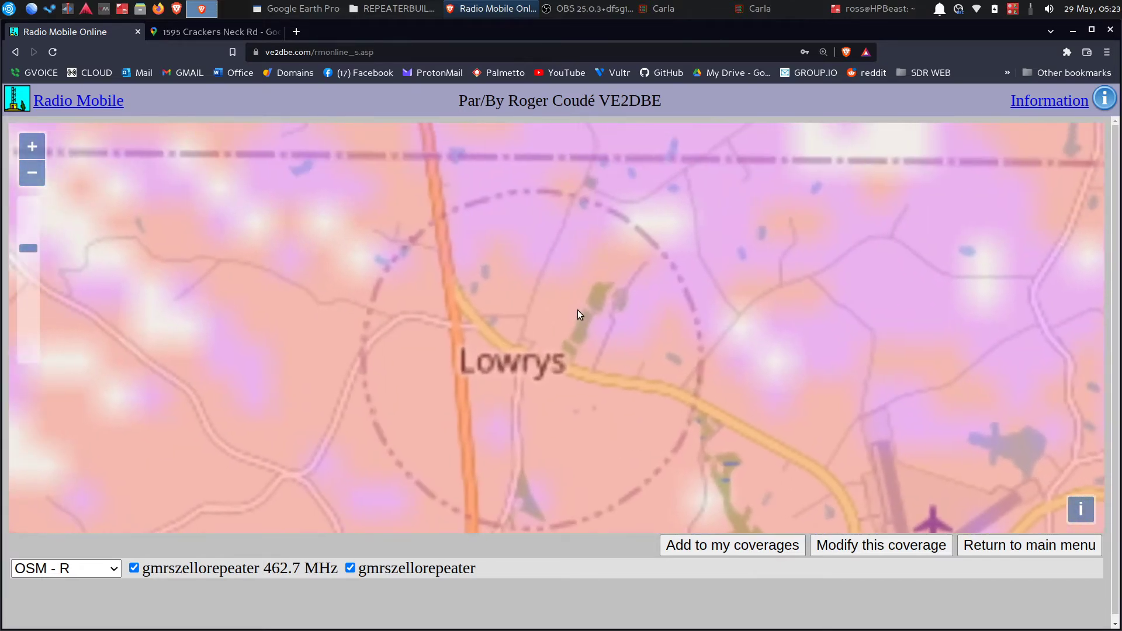
pyautogui.scroll(-2, 455, 264)
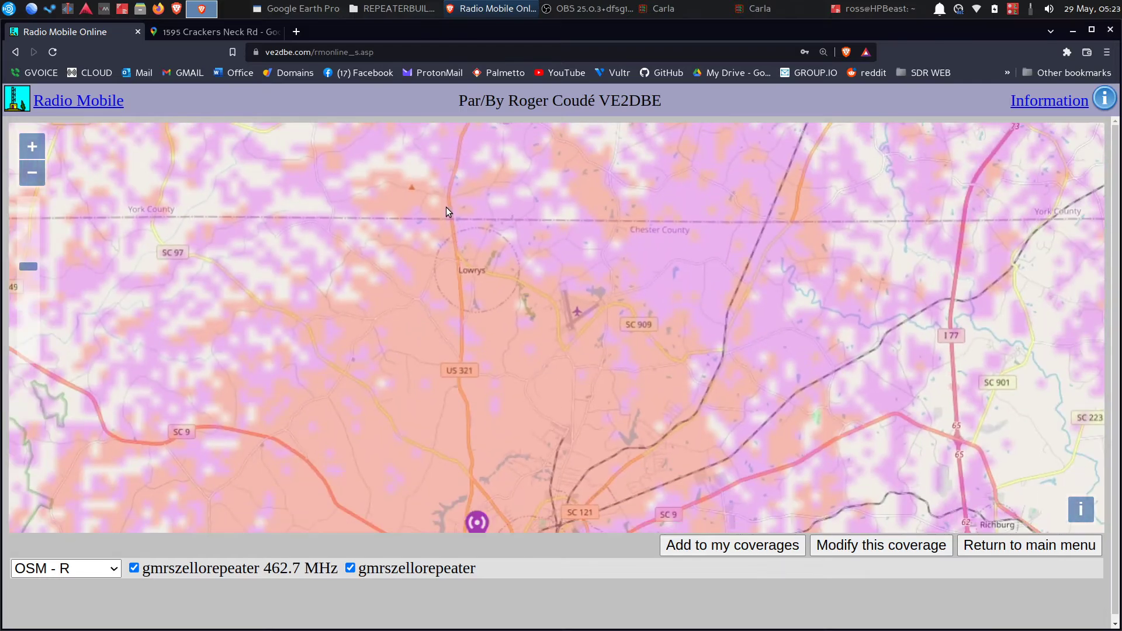
pyautogui.moveTo(450, 187); pyautogui.dragTo(473, 242)
pyautogui.moveTo(496, 178); pyautogui.dragTo(501, 236)
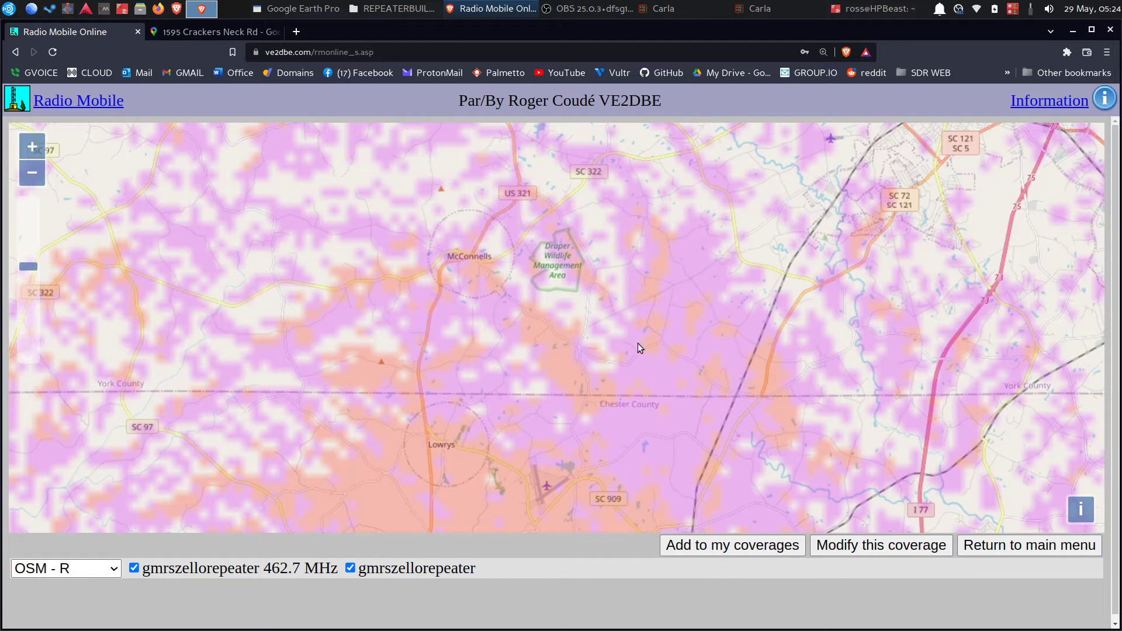
pyautogui.moveTo(565, 314); pyautogui.dragTo(571, 326)
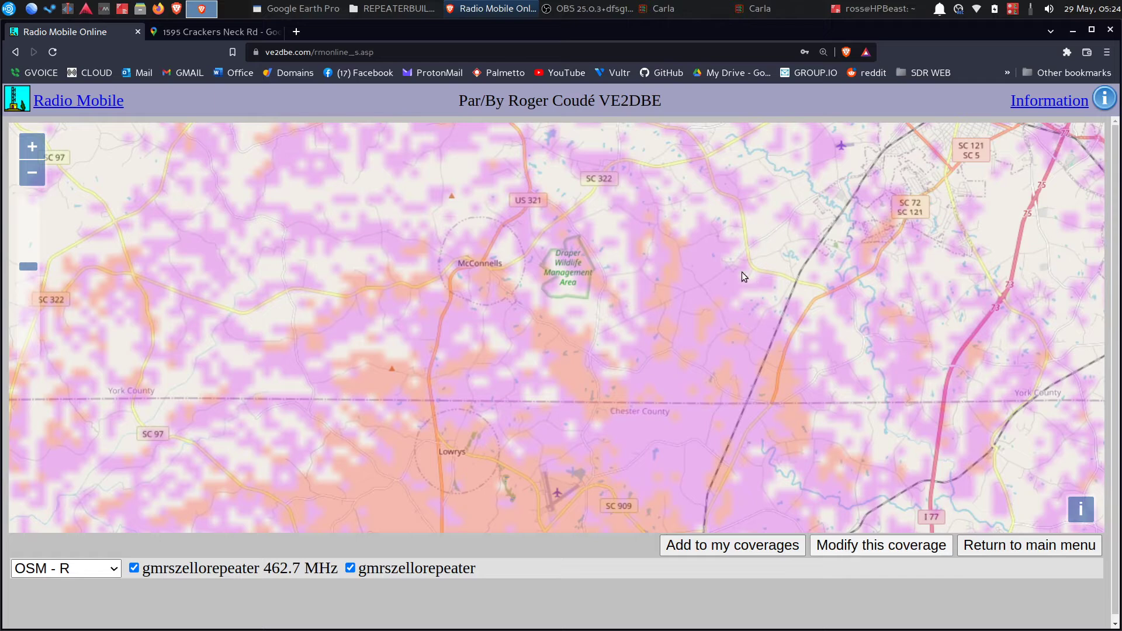
pyautogui.moveTo(621, 345); pyautogui.dragTo(660, 350)
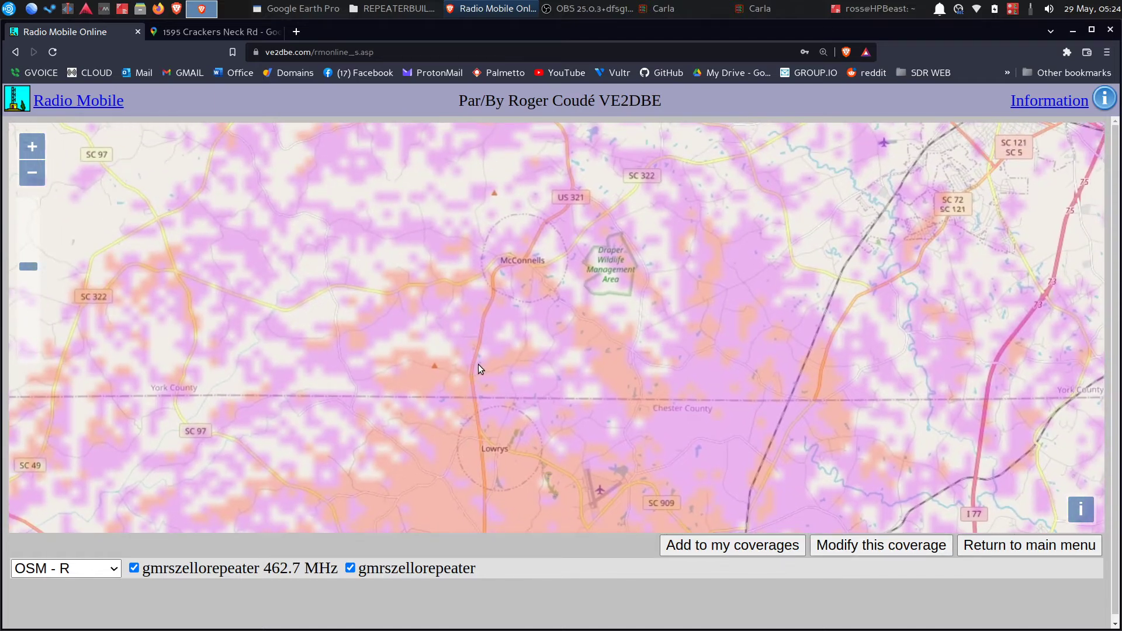
pyautogui.scroll(2, 471, 366)
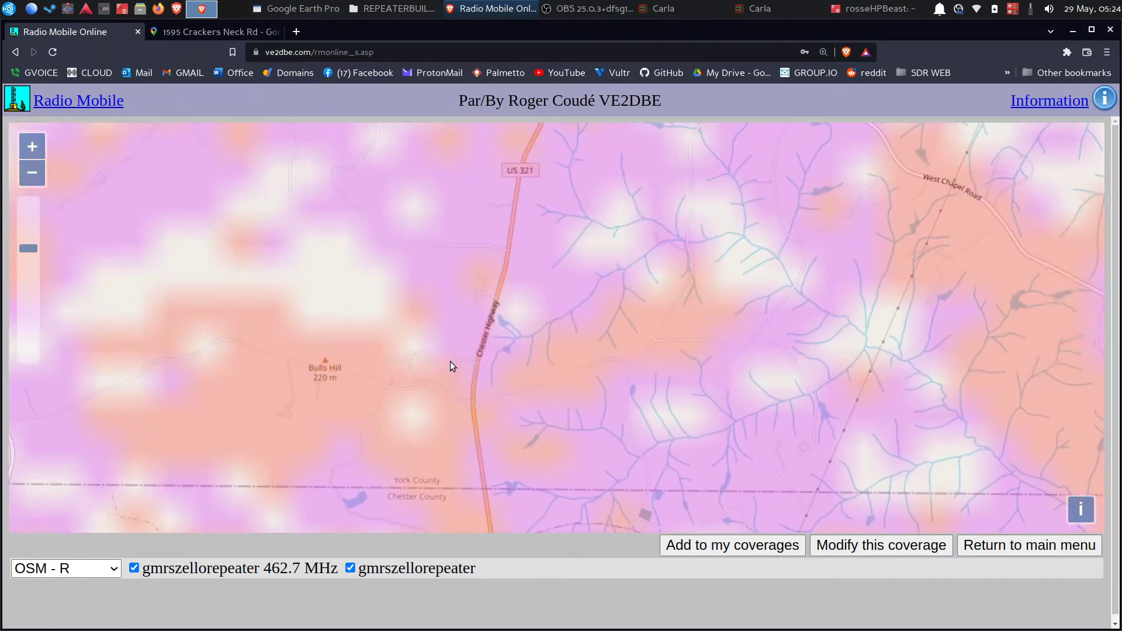
pyautogui.moveTo(514, 257); pyautogui.dragTo(506, 374)
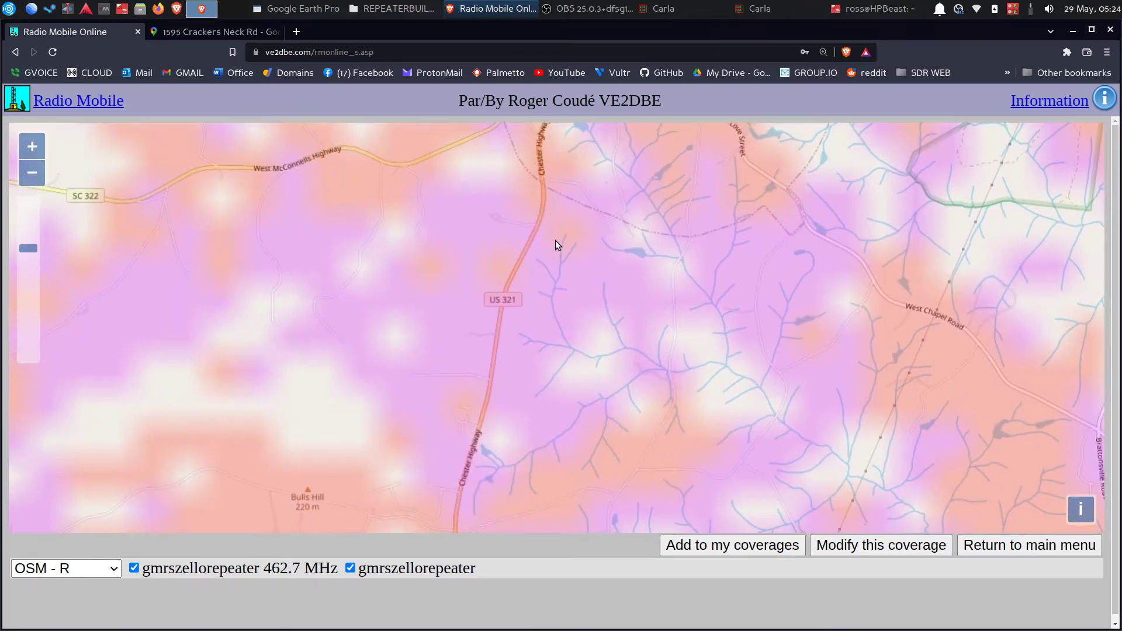
pyautogui.moveTo(553, 243); pyautogui.dragTo(541, 284)
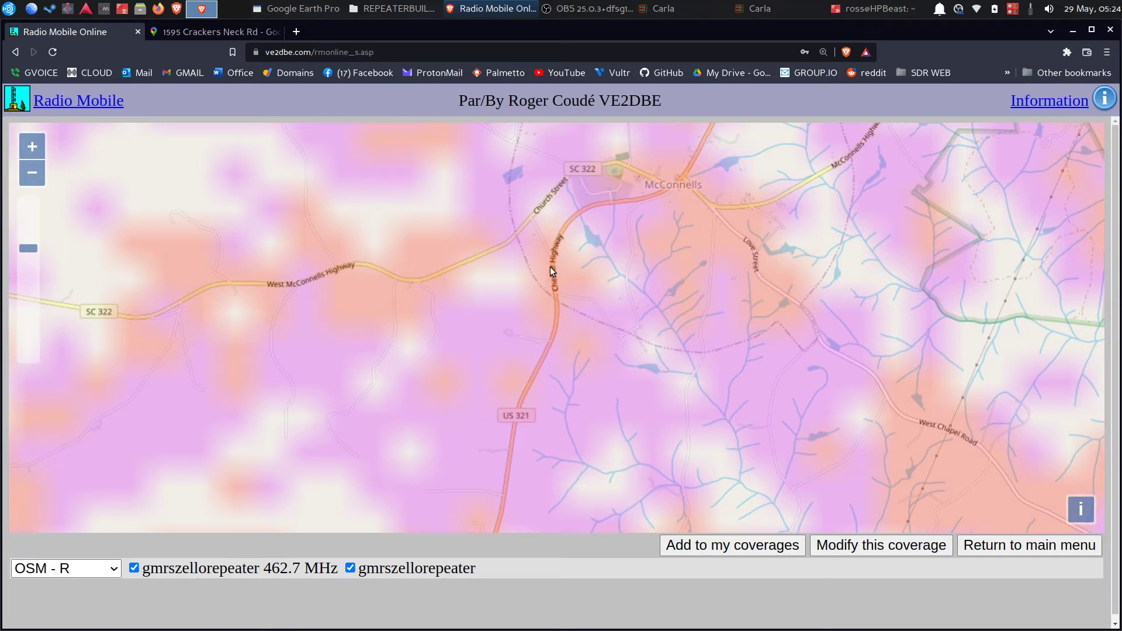
pyautogui.scroll(-2, 539, 395)
pyautogui.moveTo(585, 386); pyautogui.dragTo(573, 227)
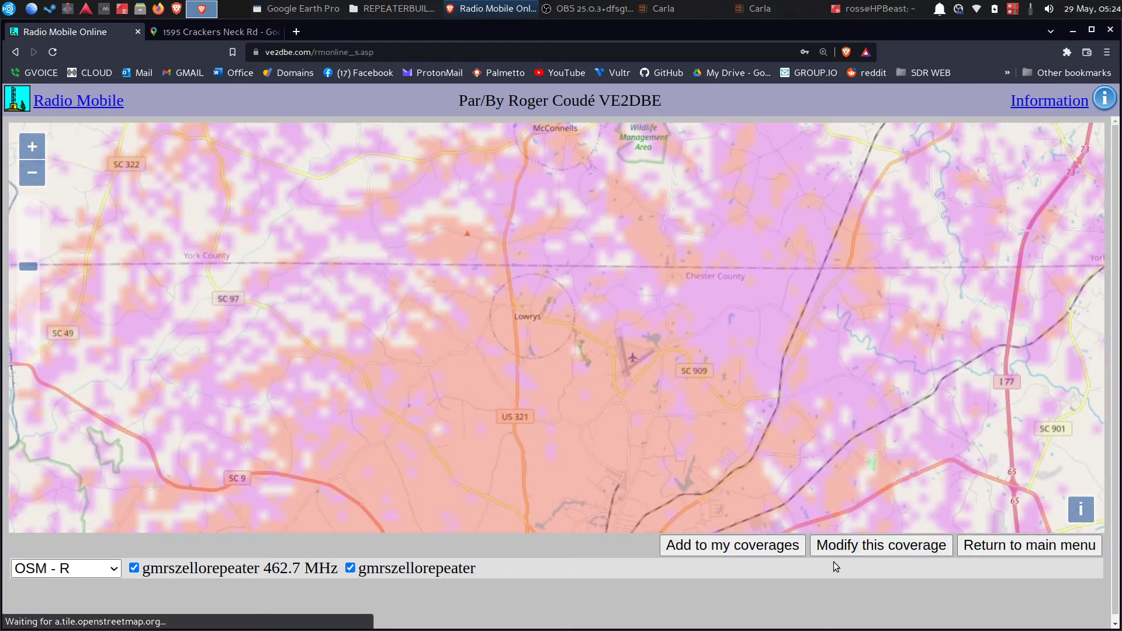
# - Modify the coverage with a Tx line loss of 20 dB and regenerate the map
pyautogui.click(844, 550)
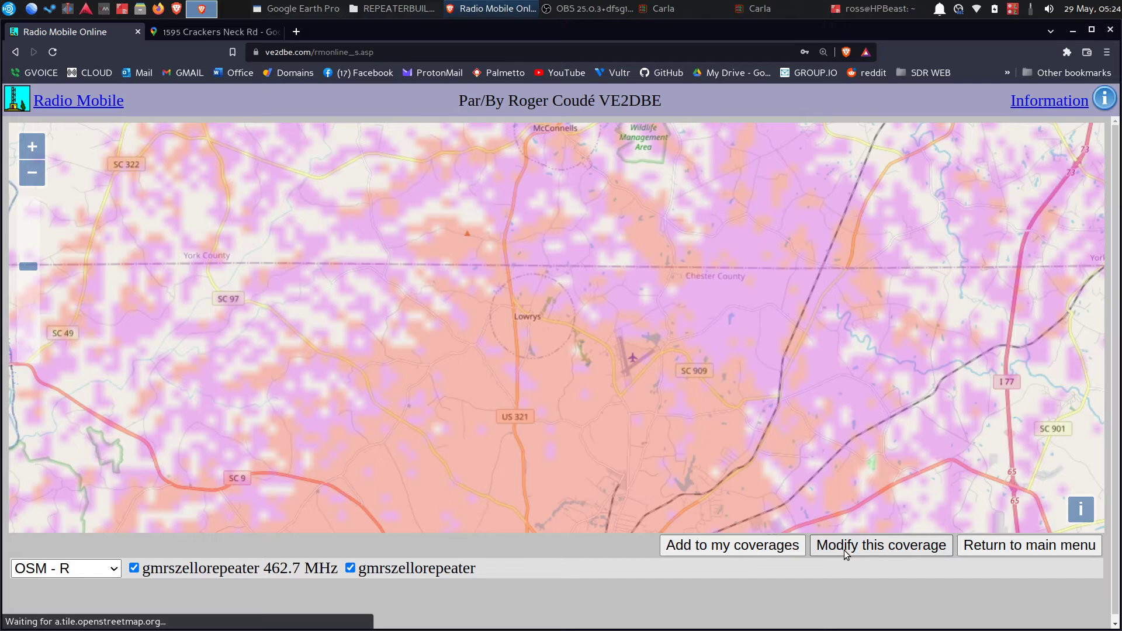
pyautogui.scroll(-2, 616, 355)
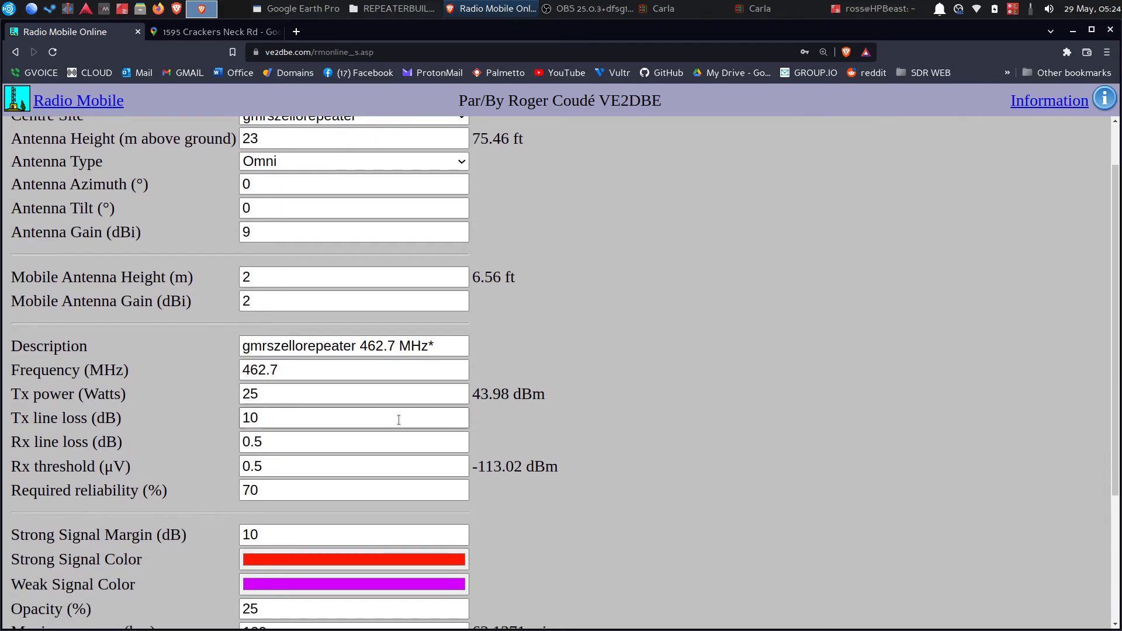
pyautogui.doubleClick(317, 417)
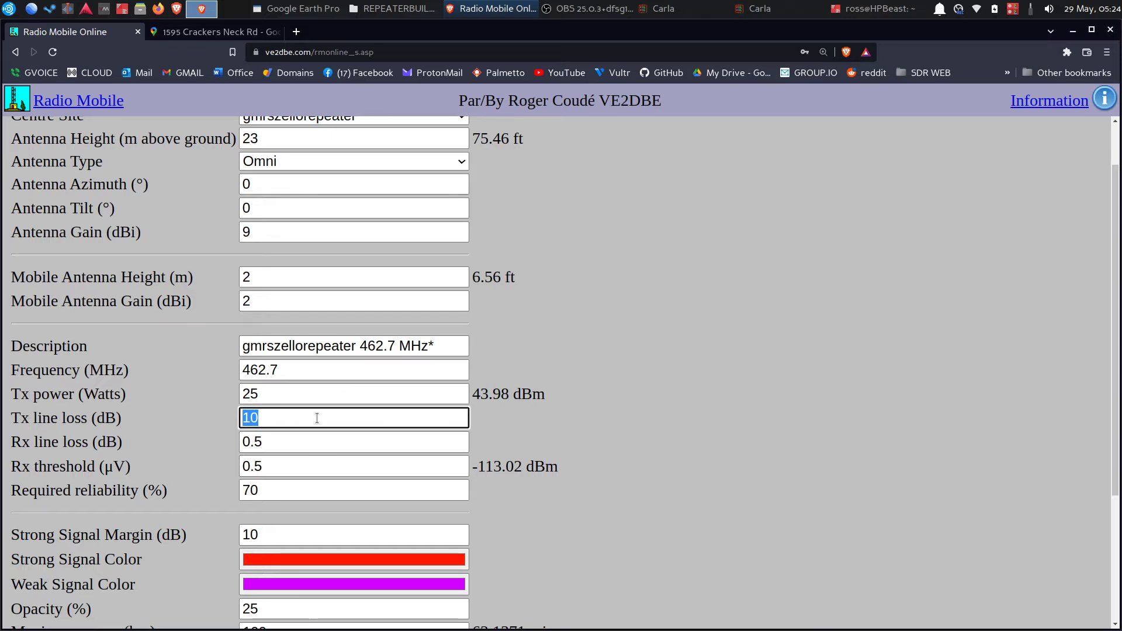
pyautogui.write('20')
pyautogui.scroll(-5, 574, 513)
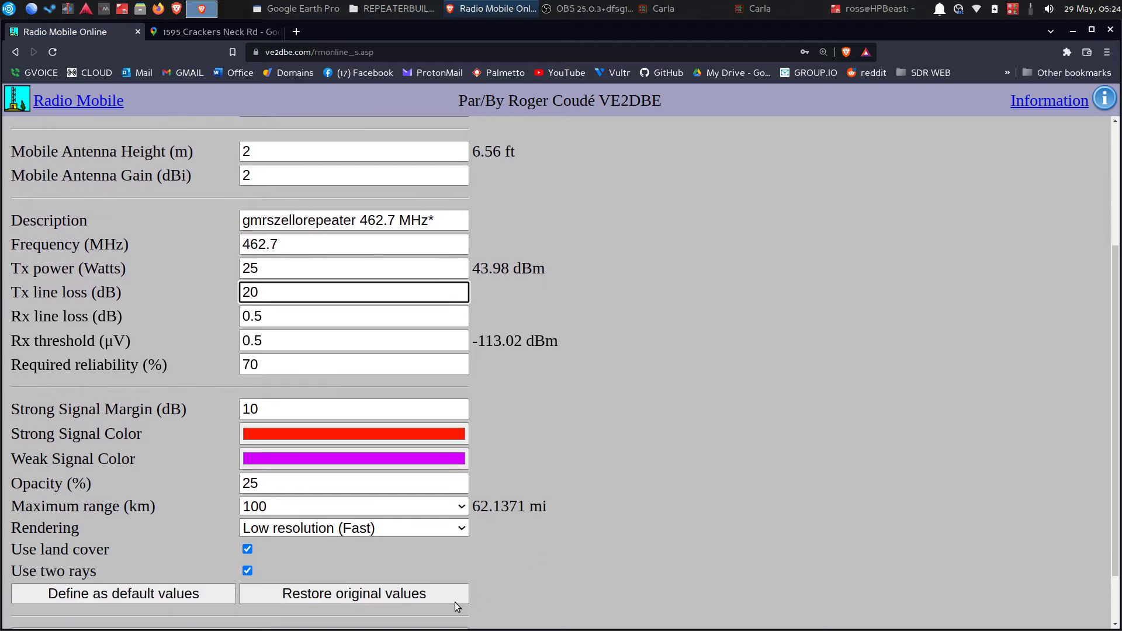
pyautogui.click(382, 609)
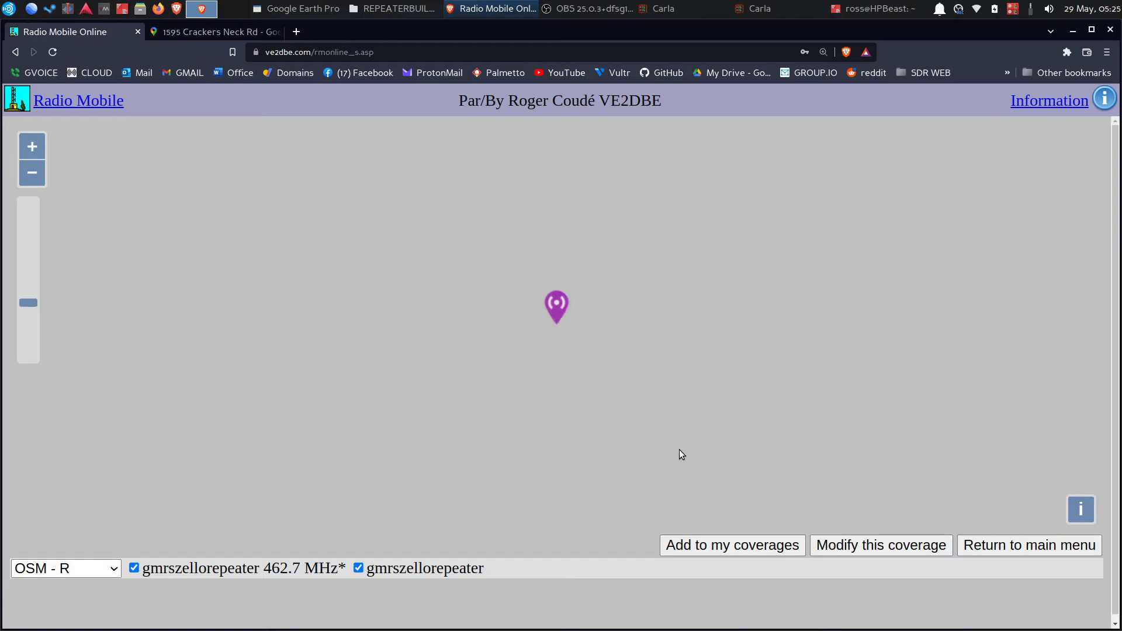
# - Examine how far the 20 dB line-loss coverage reaches north along US 321 past Lowrys and Bulls Hill to McConnells
pyautogui.scroll(4, 618, 391)
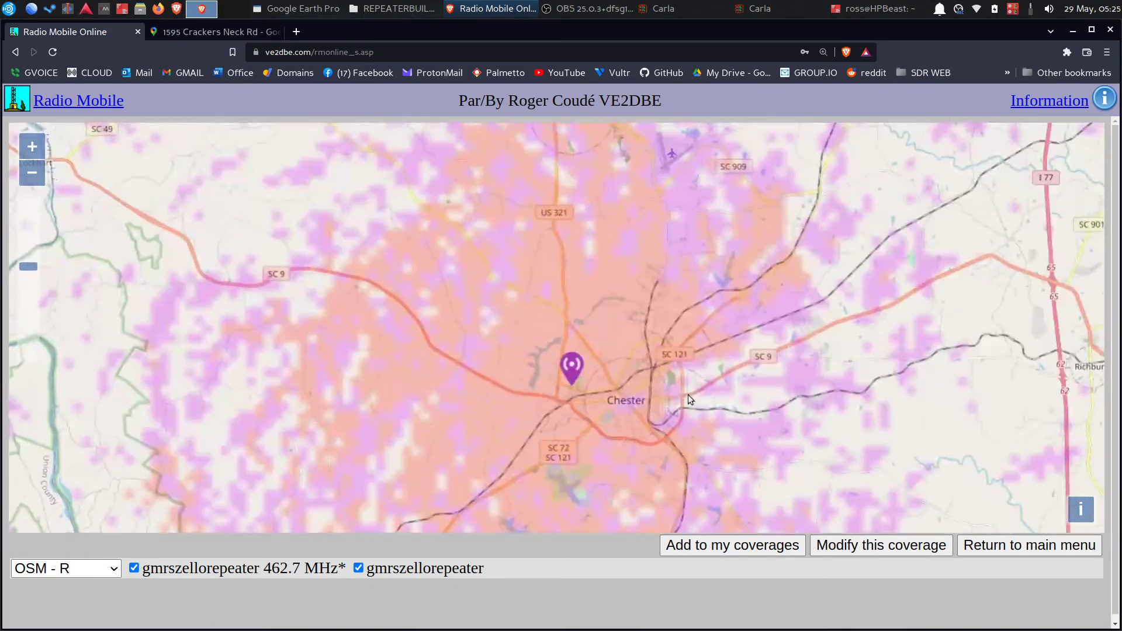
pyautogui.moveTo(689, 394); pyautogui.dragTo(700, 460)
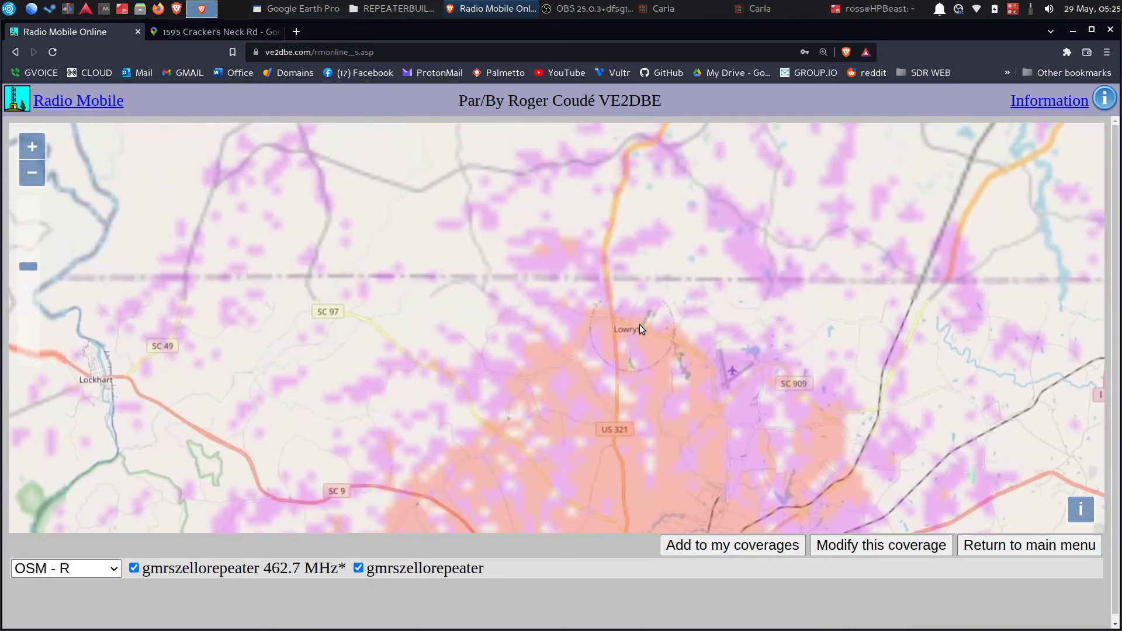
pyautogui.scroll(2, 612, 375)
pyautogui.moveTo(639, 313); pyautogui.dragTo(642, 380)
pyautogui.scroll(-2, 645, 369)
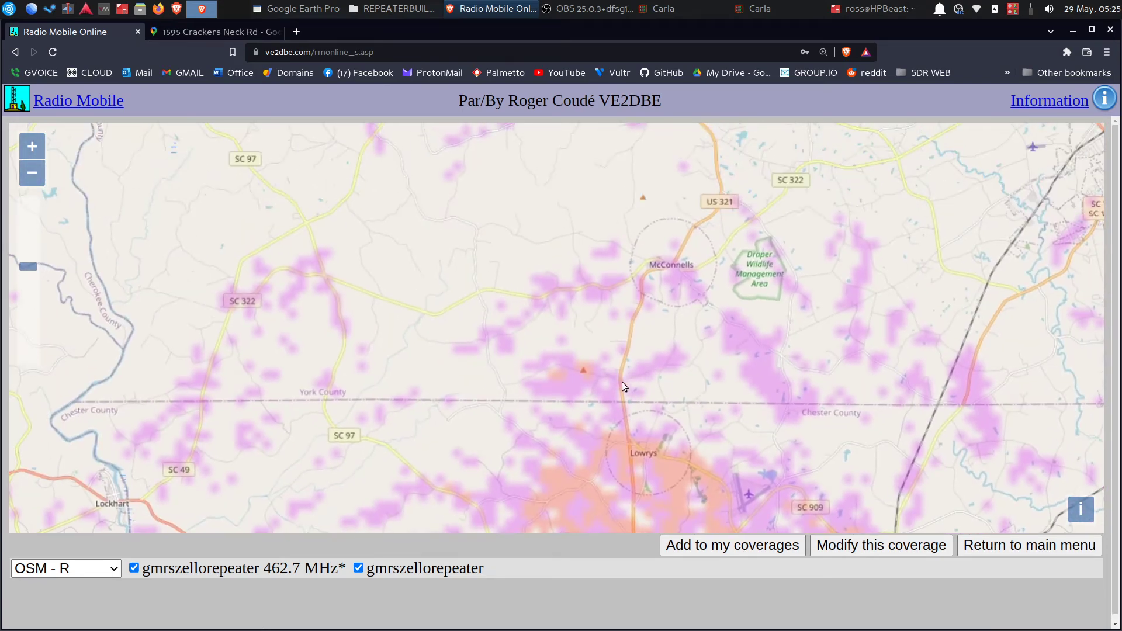
pyautogui.moveTo(621, 381); pyautogui.dragTo(553, 347)
pyautogui.scroll(1, 609, 405)
pyautogui.scroll(1, 550, 374)
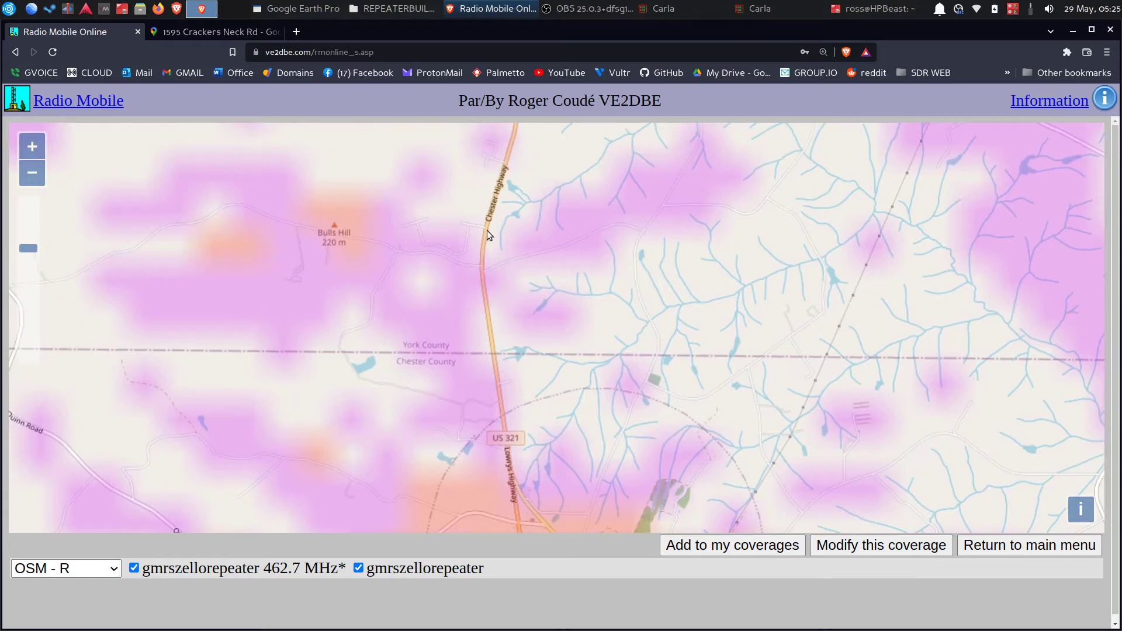
pyautogui.moveTo(489, 235); pyautogui.dragTo(465, 371)
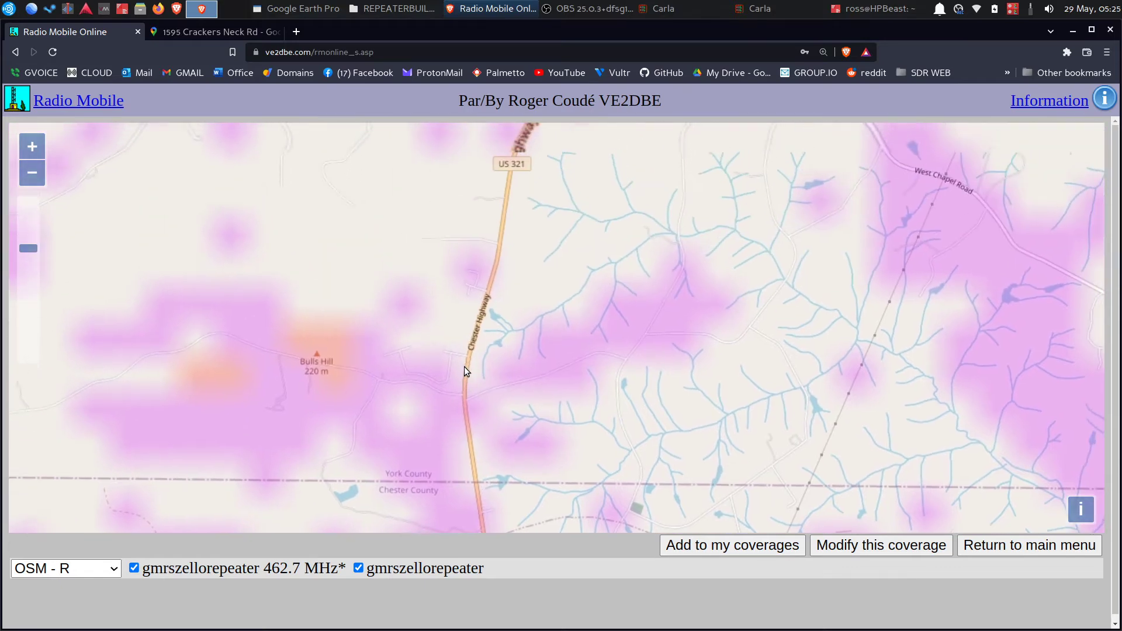
pyautogui.moveTo(506, 252); pyautogui.dragTo(447, 286)
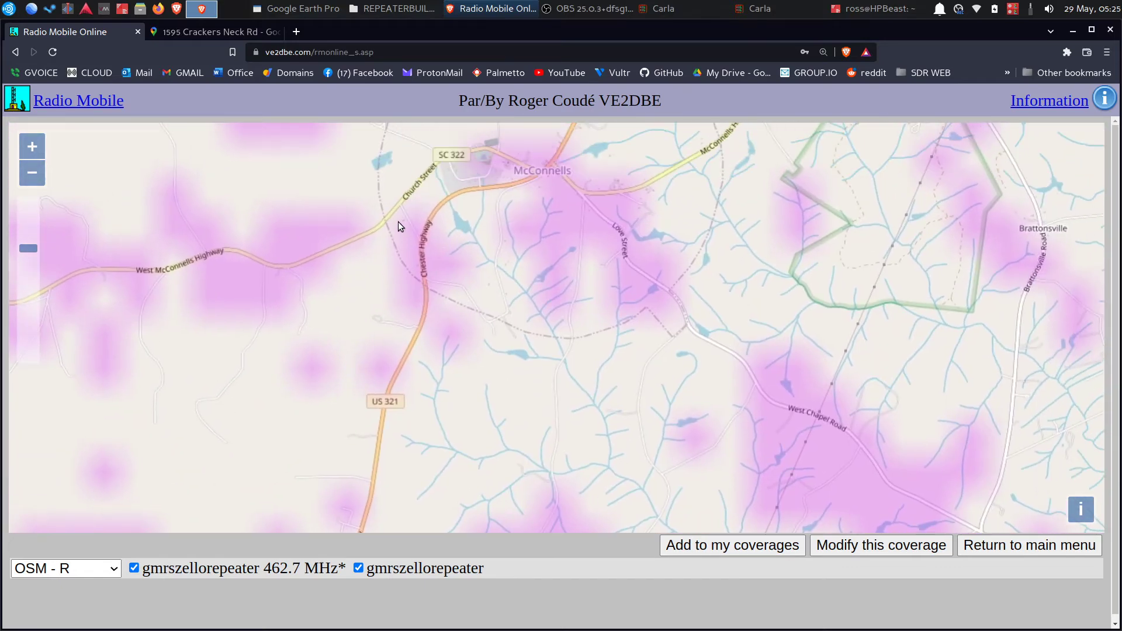
pyautogui.moveTo(453, 362); pyautogui.dragTo(511, 327)
pyautogui.scroll(-1, 511, 328)
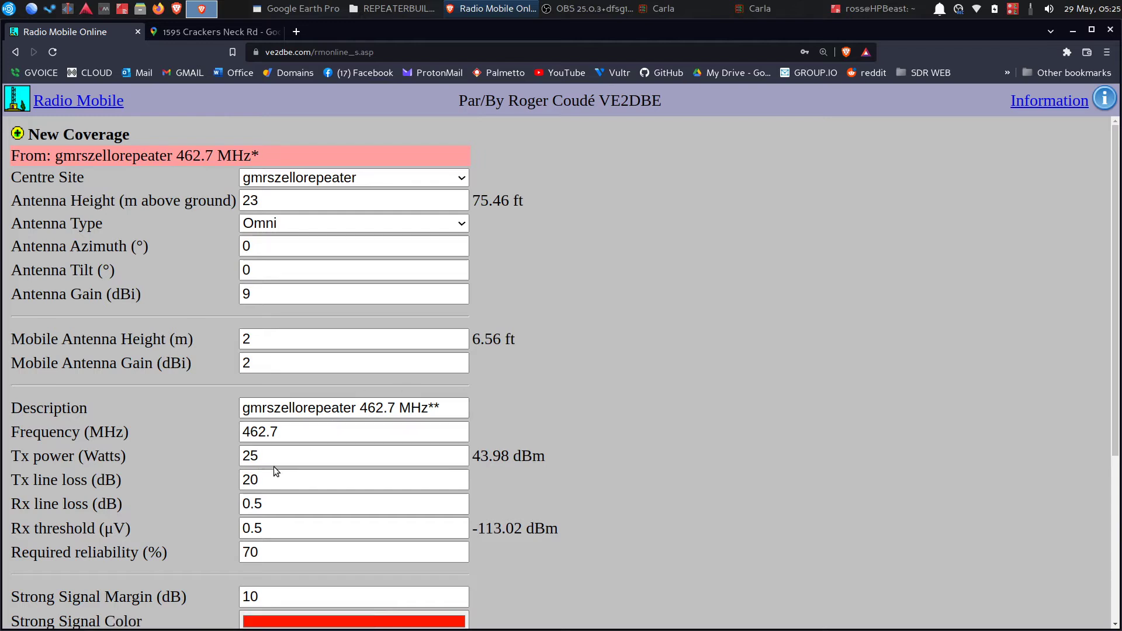
# - Set the Tx line loss to 15 dB, keep the default values as they are, and regenerate the coverage map
pyautogui.doubleClick(278, 480)
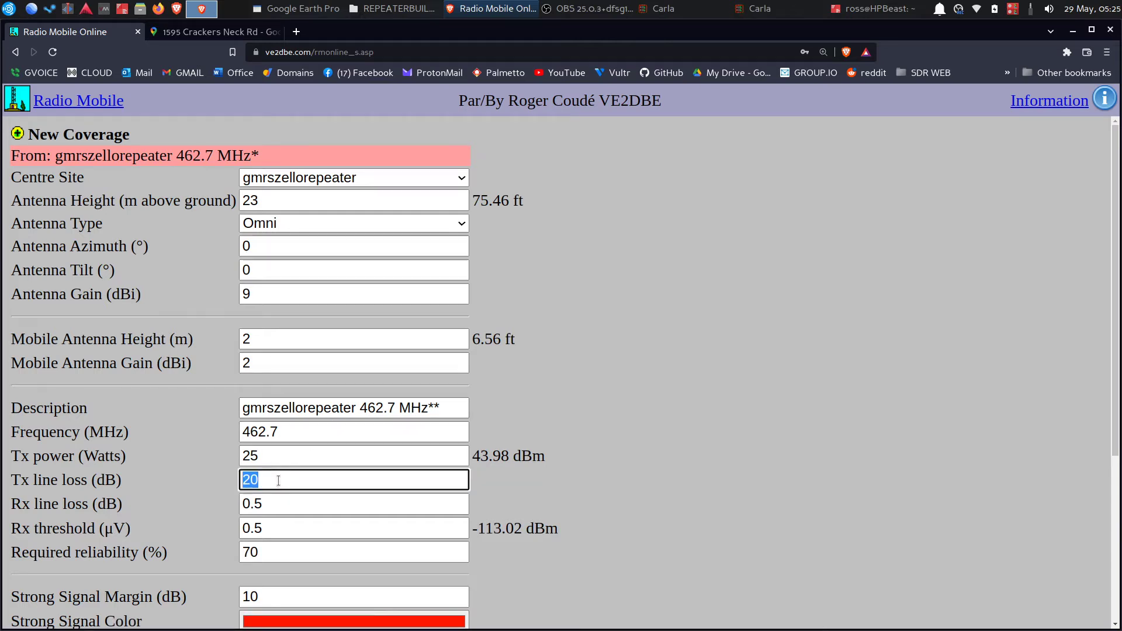
pyautogui.press('BackSpace')
pyautogui.write('15')
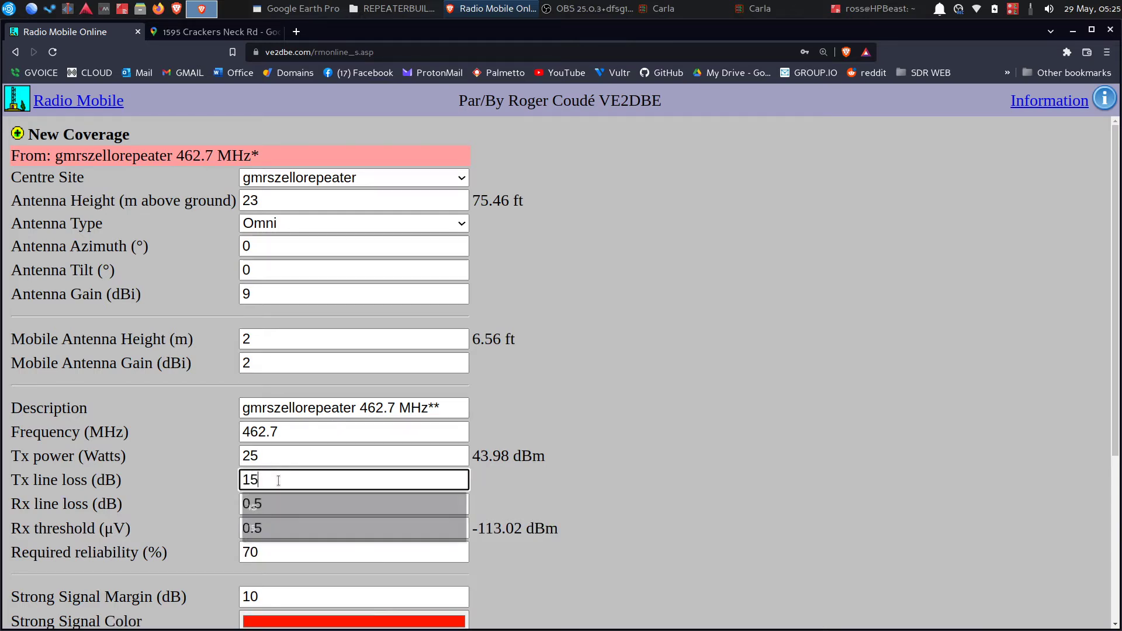
pyautogui.press('Return')
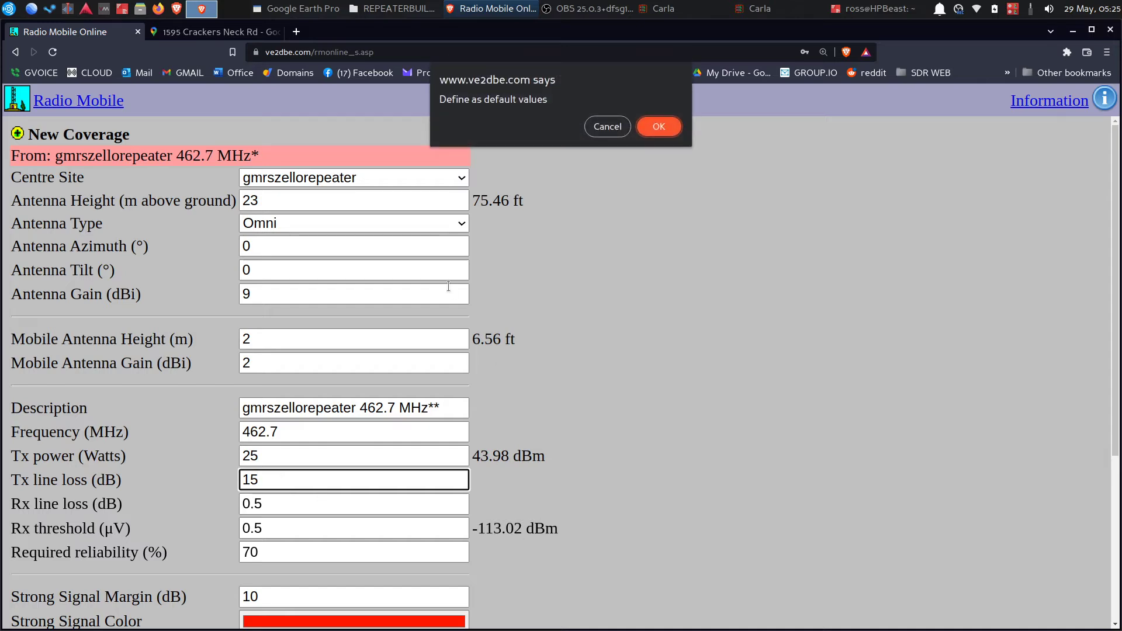
pyautogui.click(606, 126)
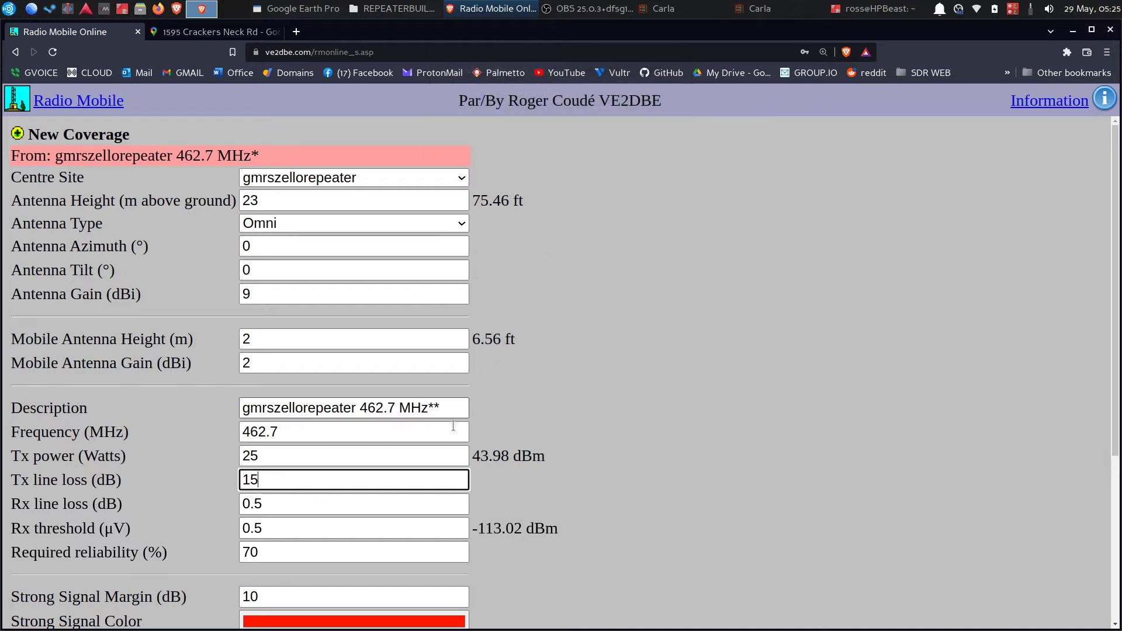
pyautogui.scroll(-4, 395, 547)
pyautogui.click(363, 606)
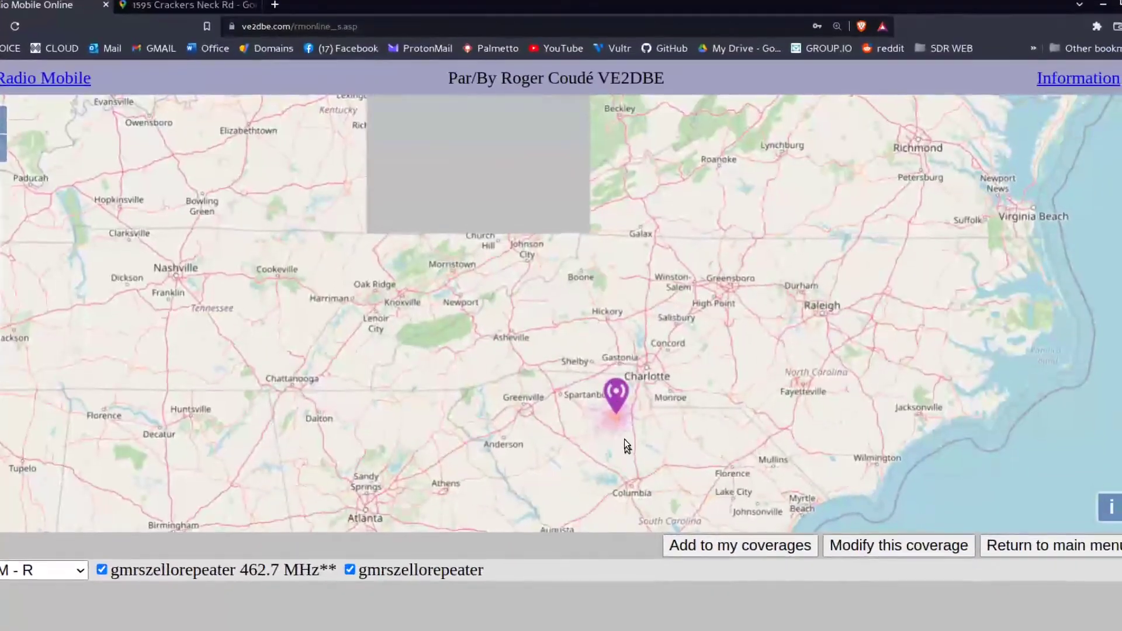
# - Examine the 15 dB line-loss coverage around Chester and north along US 321 through Lowrys to McConnells
pyautogui.scroll(5, 624, 439)
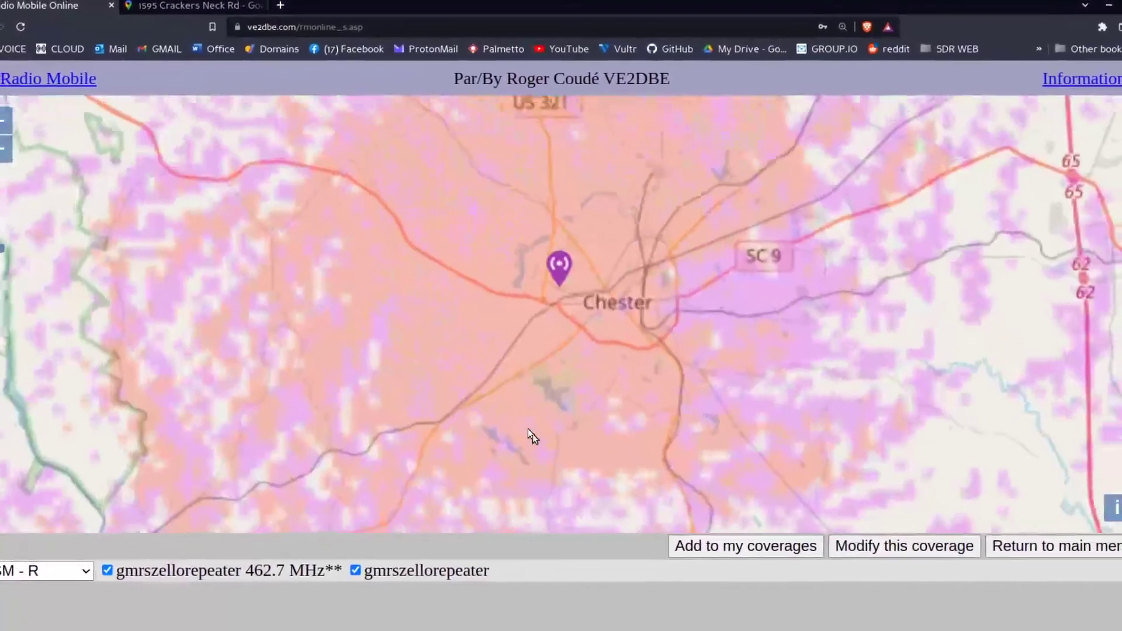
pyautogui.moveTo(528, 429); pyautogui.dragTo(486, 379)
pyautogui.moveTo(566, 200); pyautogui.dragTo(569, 350)
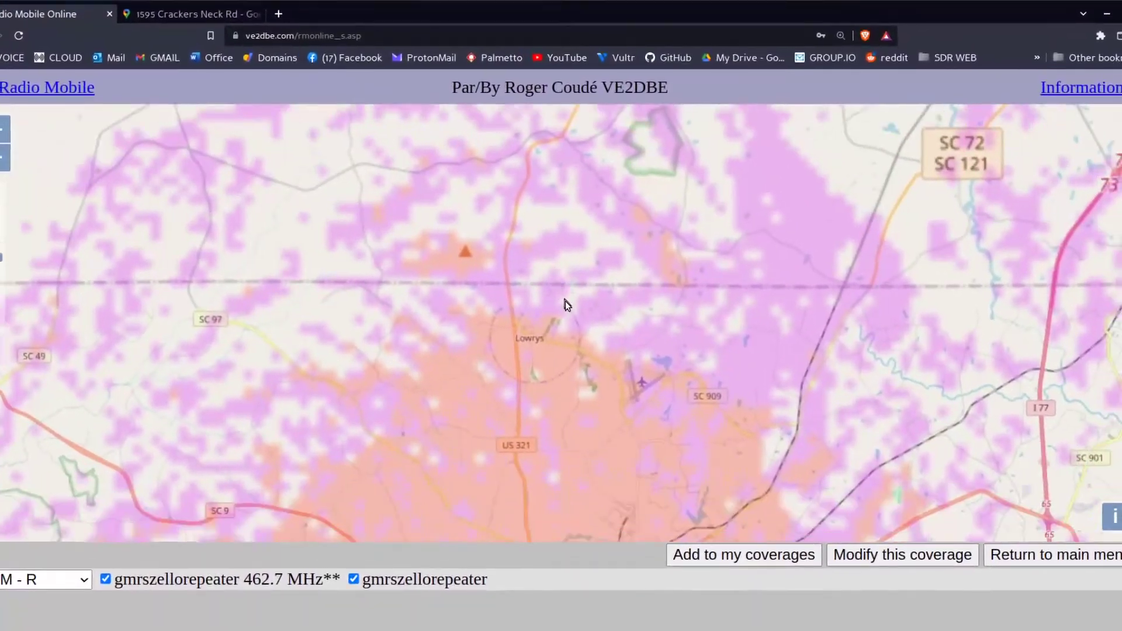
pyautogui.moveTo(519, 283); pyautogui.dragTo(537, 303)
pyautogui.scroll(5, 496, 349)
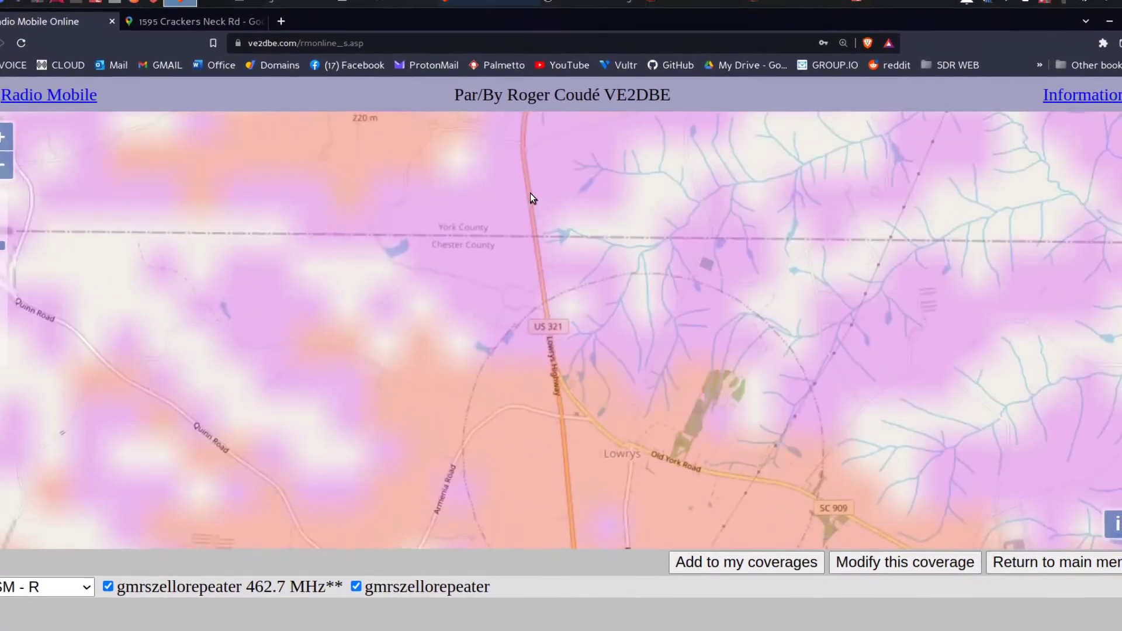
pyautogui.moveTo(531, 193); pyautogui.dragTo(504, 392)
pyautogui.moveTo(513, 209); pyautogui.dragTo(488, 402)
pyautogui.moveTo(516, 253); pyautogui.dragTo(478, 293)
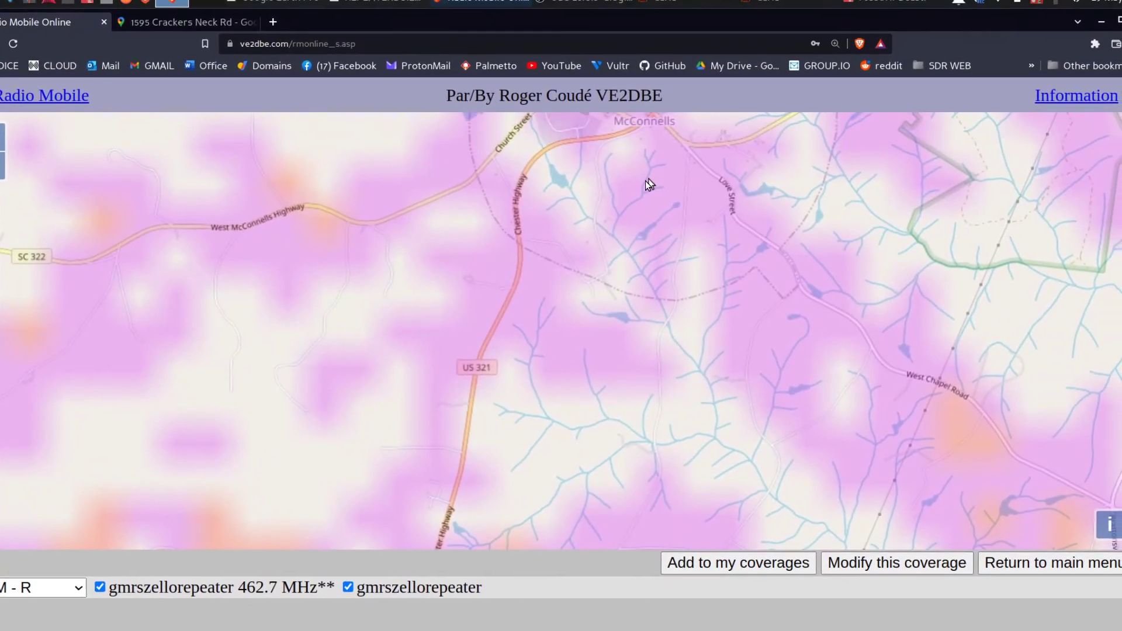
pyautogui.moveTo(647, 183); pyautogui.dragTo(604, 264)
pyautogui.scroll(-4, 553, 328)
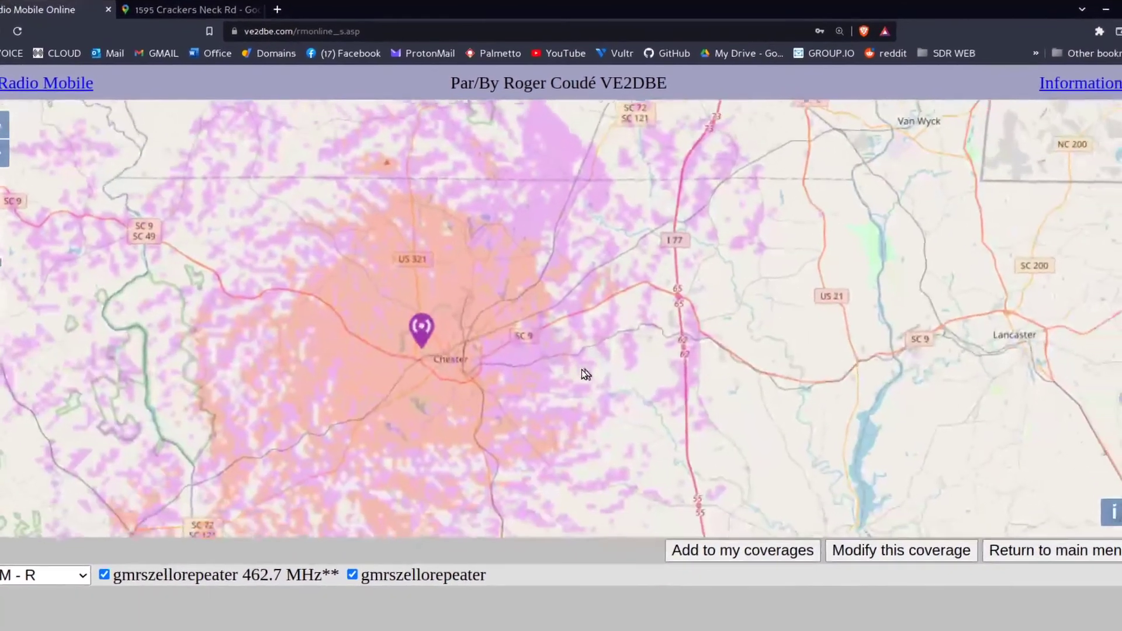
# - Examine the coverage along SC 9 (Lancaster Highway) east of Chester and its overall extent toward York, Rock Hill and Union
pyautogui.moveTo(581, 370); pyautogui.dragTo(661, 340)
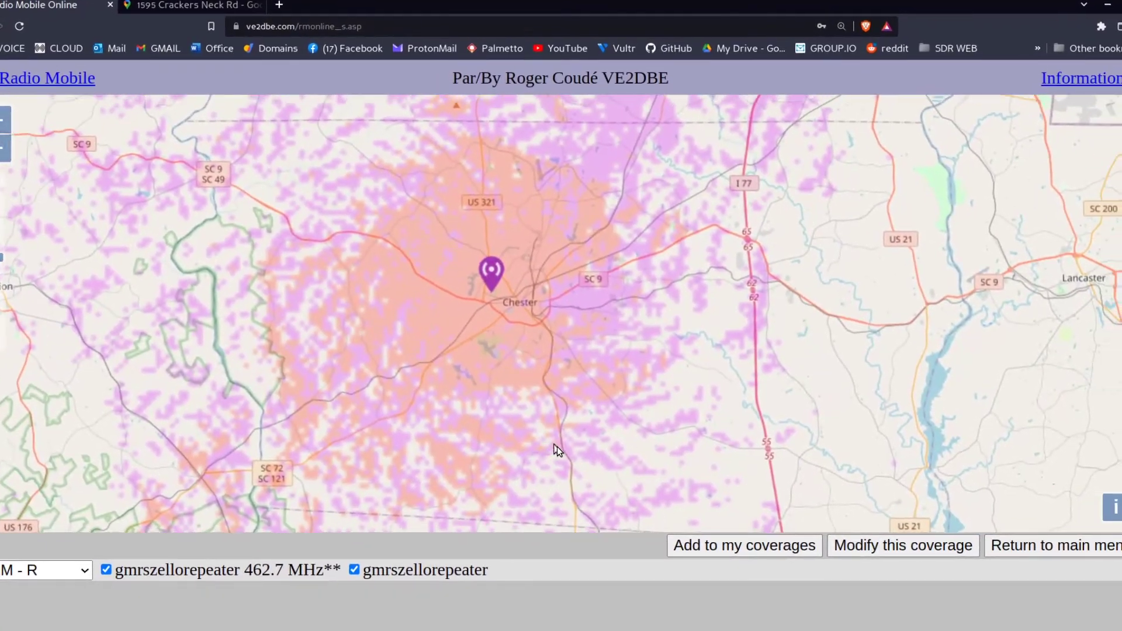
pyautogui.moveTo(556, 446); pyautogui.dragTo(570, 461)
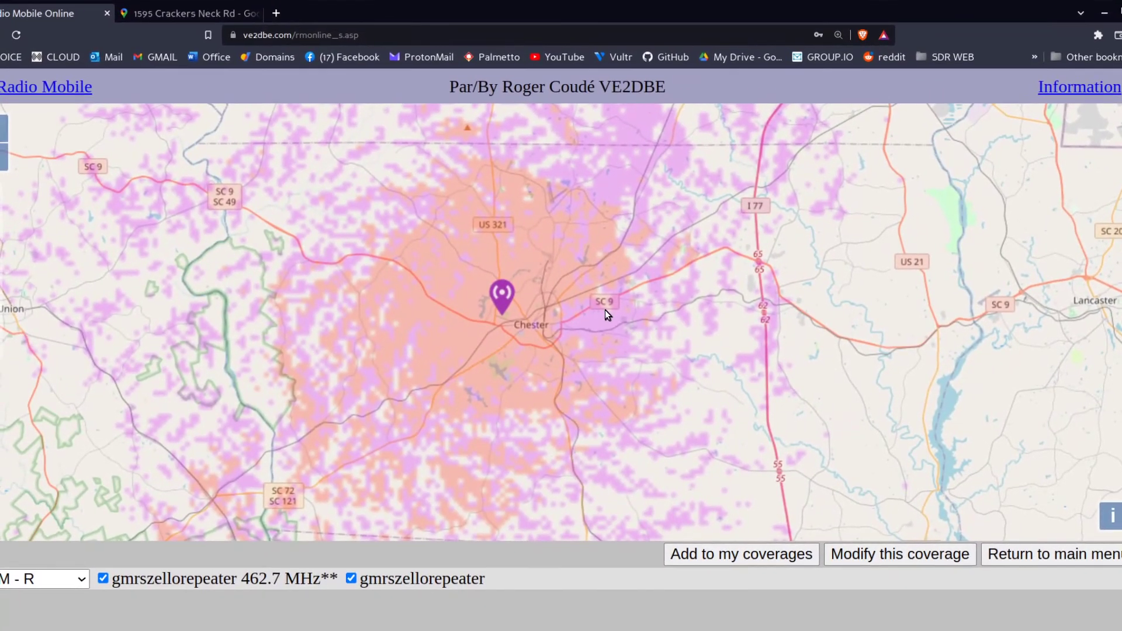
pyautogui.scroll(4, 602, 301)
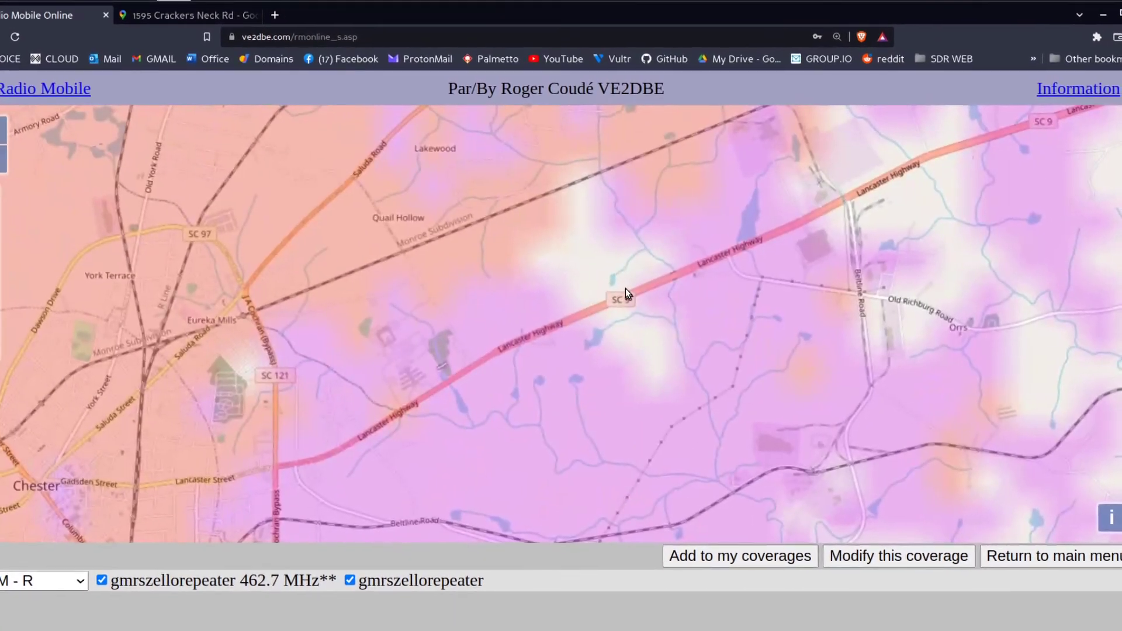
pyautogui.scroll(-5, 625, 289)
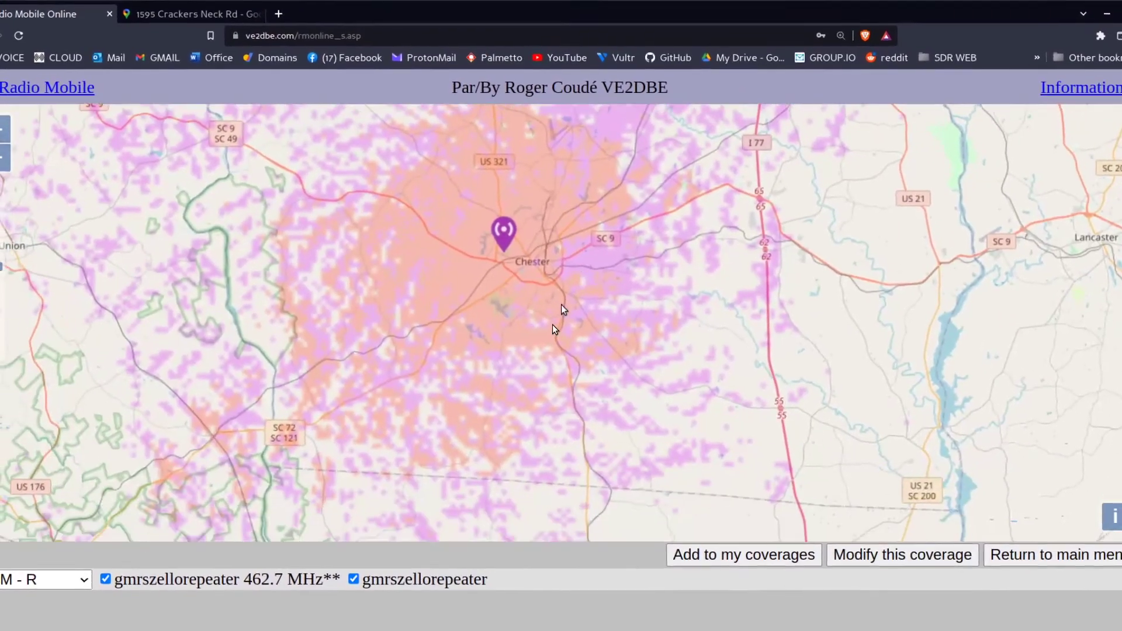
pyautogui.moveTo(552, 324); pyautogui.dragTo(570, 293)
pyautogui.moveTo(584, 376); pyautogui.dragTo(534, 439)
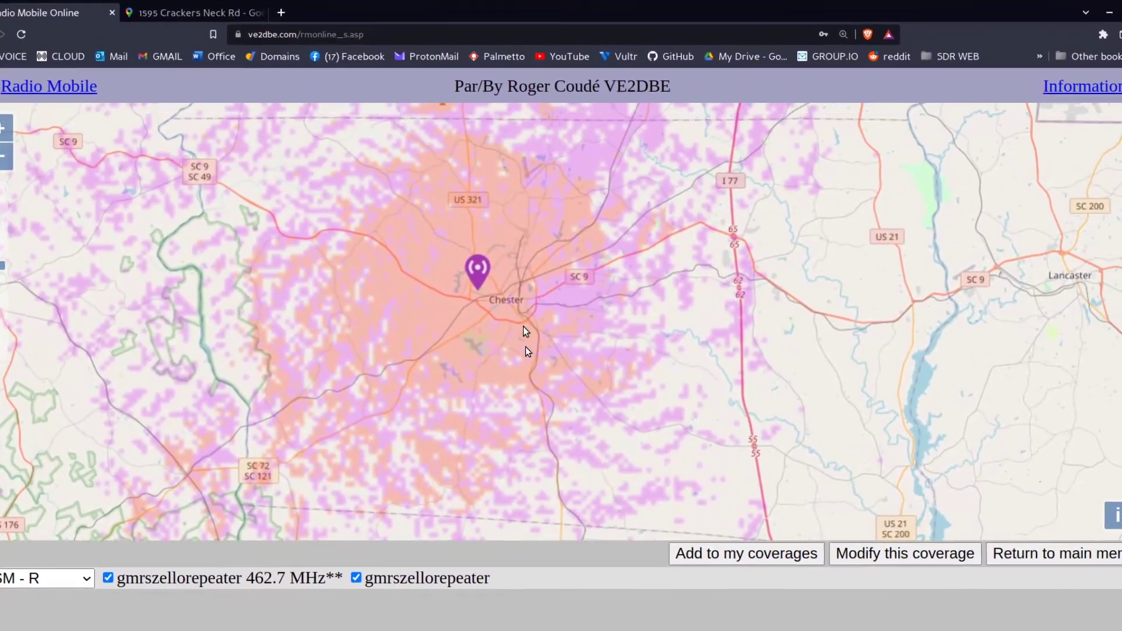
pyautogui.moveTo(525, 346); pyautogui.dragTo(532, 390)
pyautogui.scroll(-2, 488, 327)
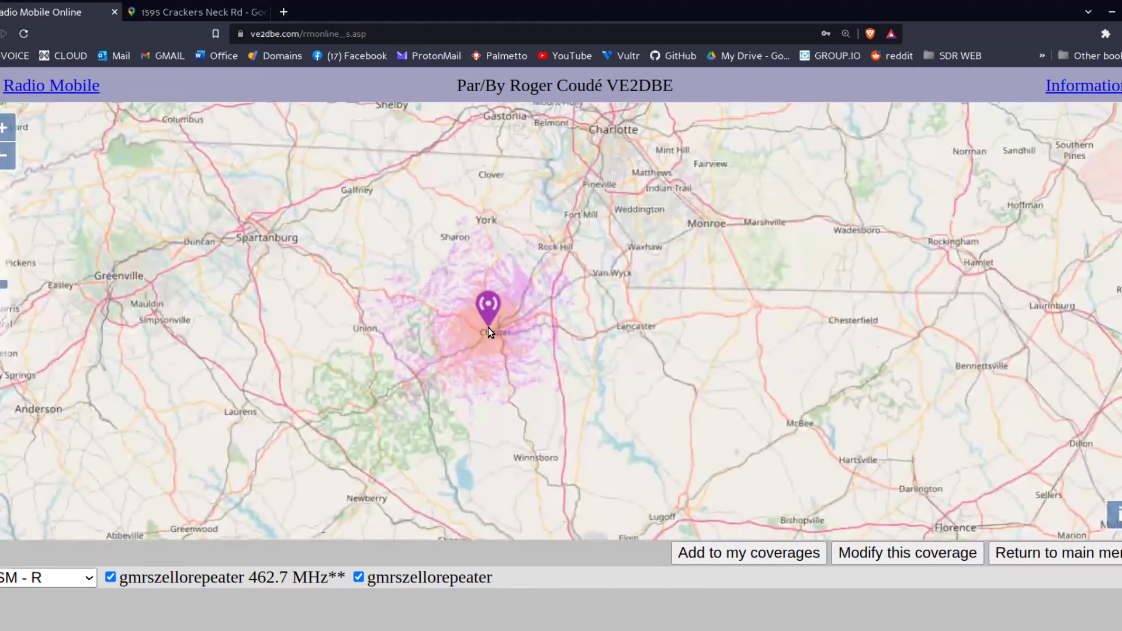
pyautogui.moveTo(490, 335); pyautogui.dragTo(539, 331)
pyautogui.scroll(1, 541, 334)
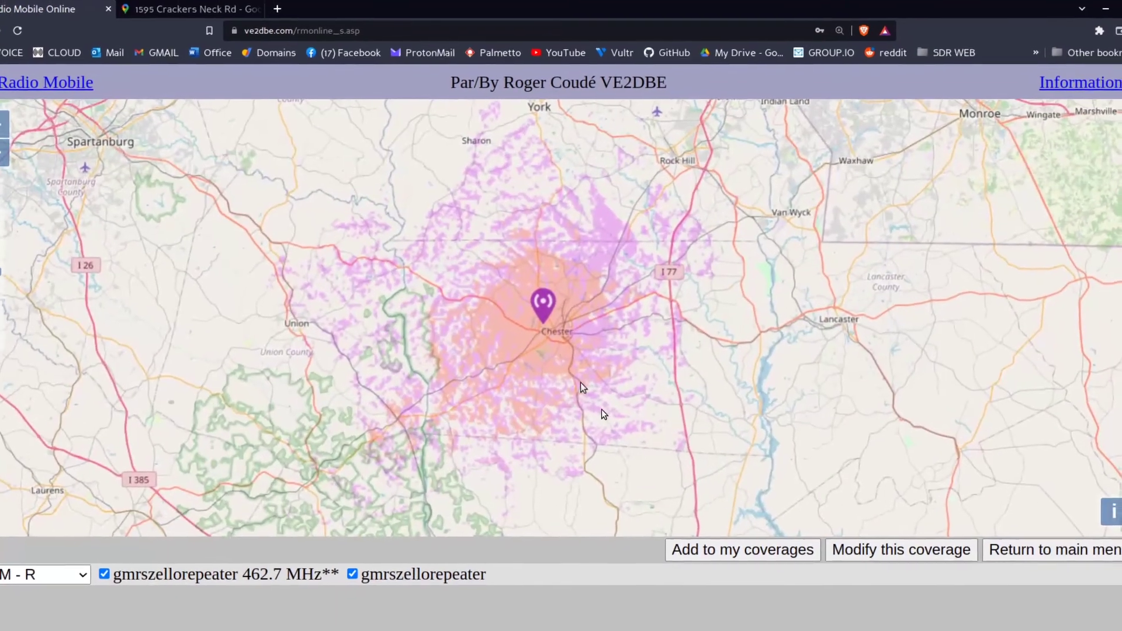
pyautogui.scroll(-1, 636, 493)
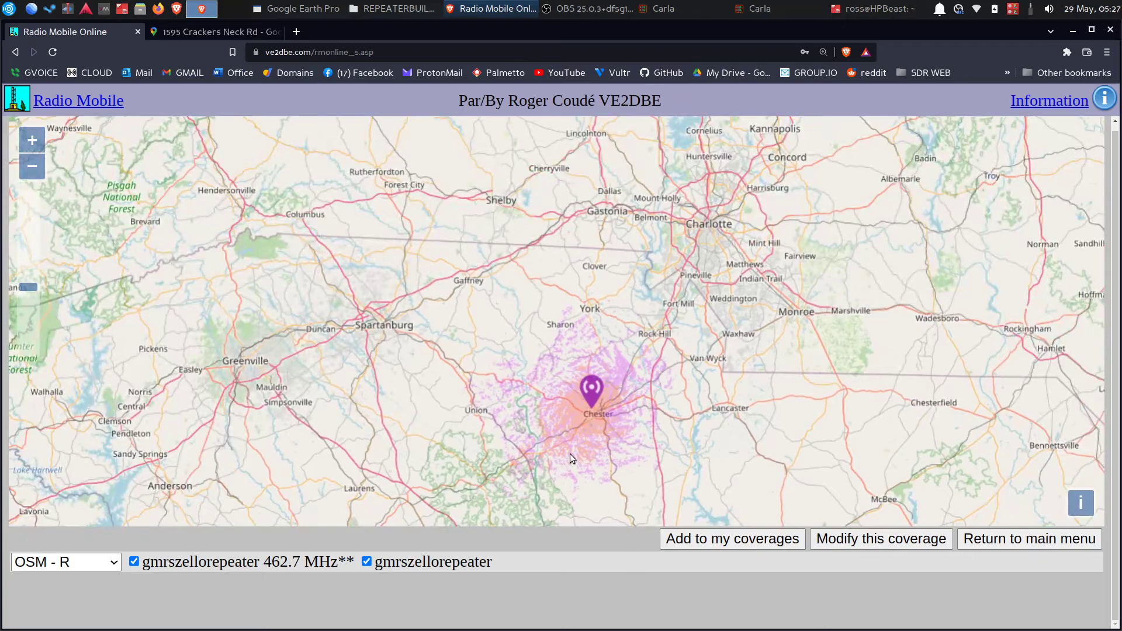
# - Add the coverage to the saved coverages and view gmrszellorepeater 462.7 MHz** from that list
pyautogui.scroll(1, 607, 427)
pyautogui.scroll(1, 607, 368)
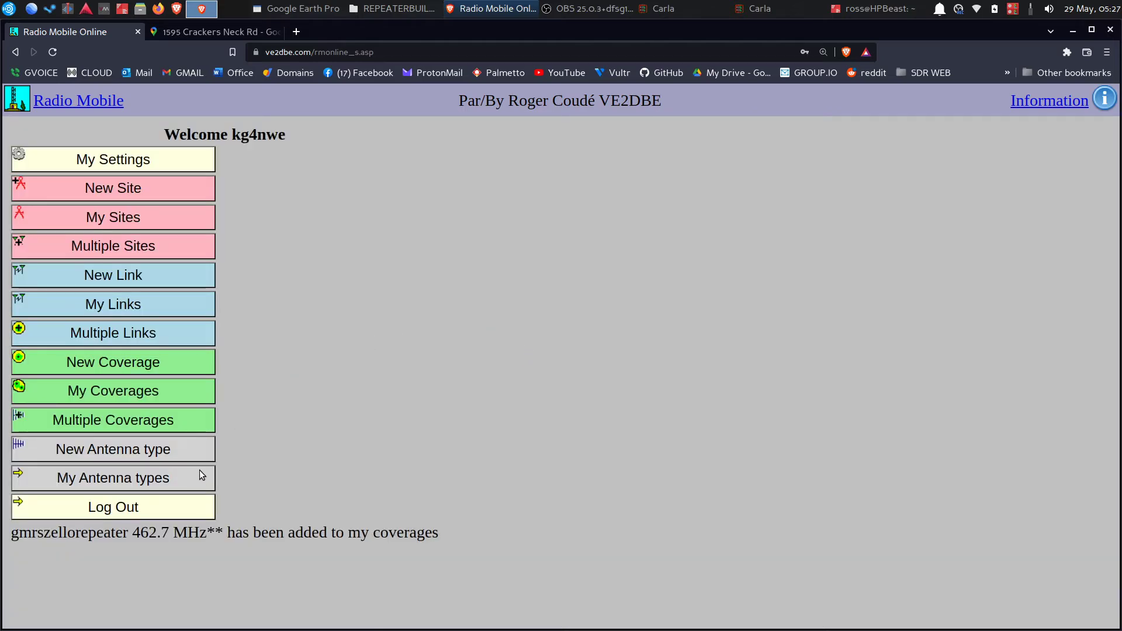
pyautogui.click(132, 397)
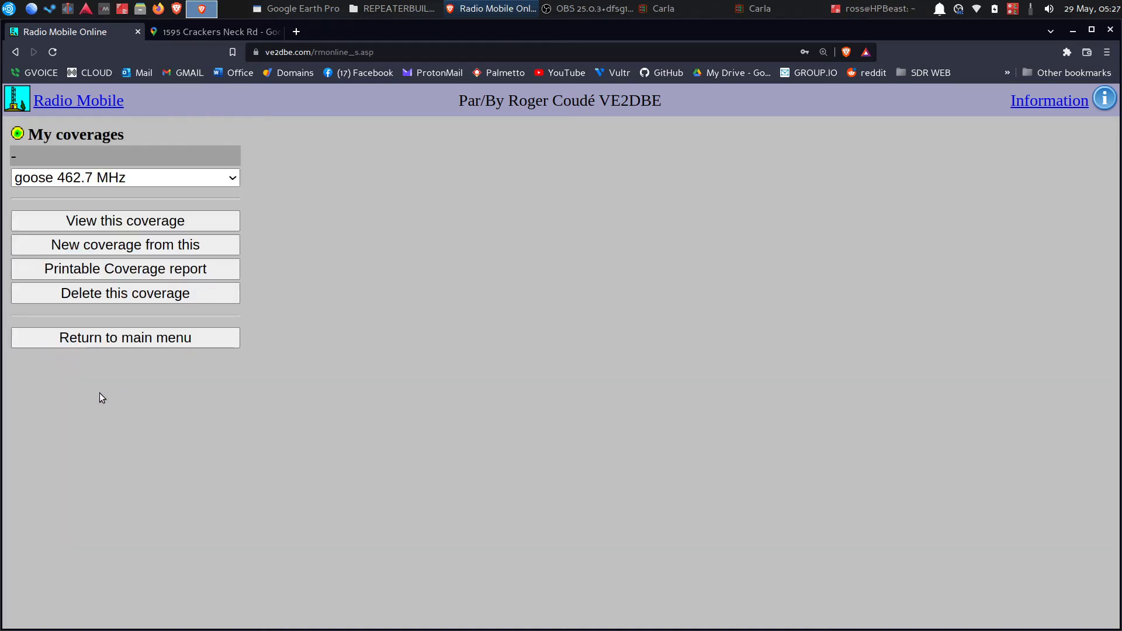
pyautogui.click(223, 181)
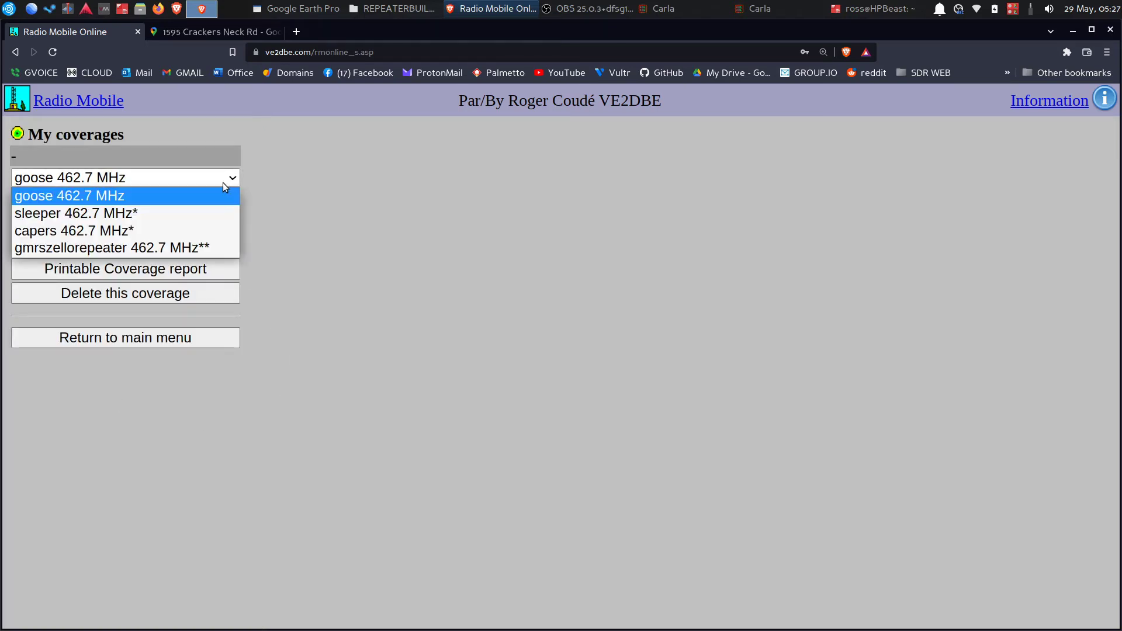
pyautogui.click(164, 250)
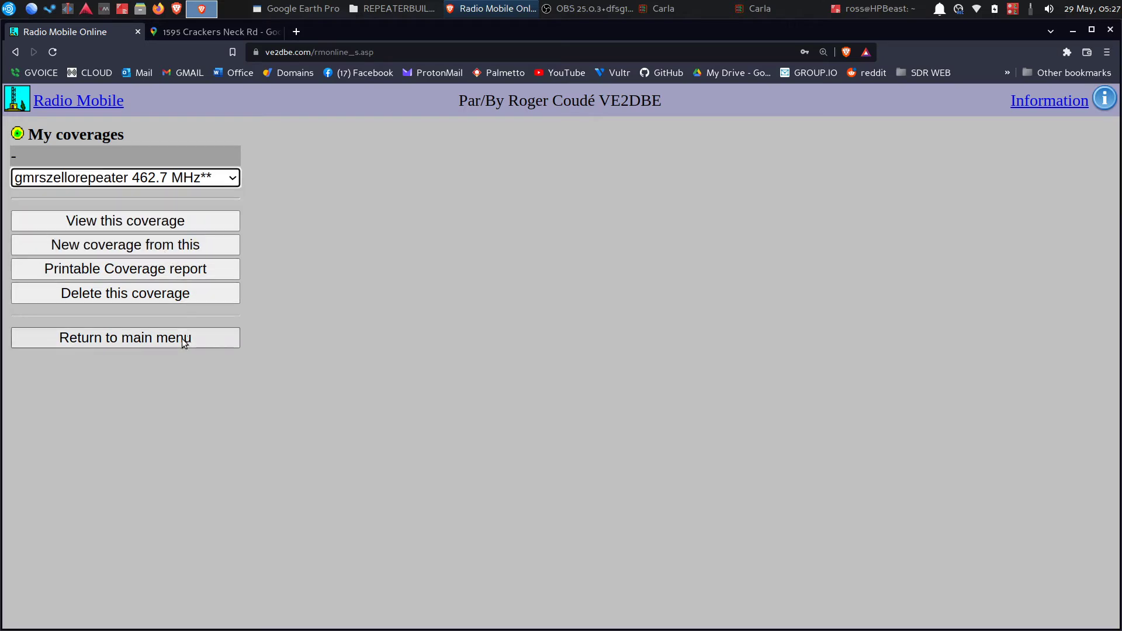
pyautogui.click(169, 228)
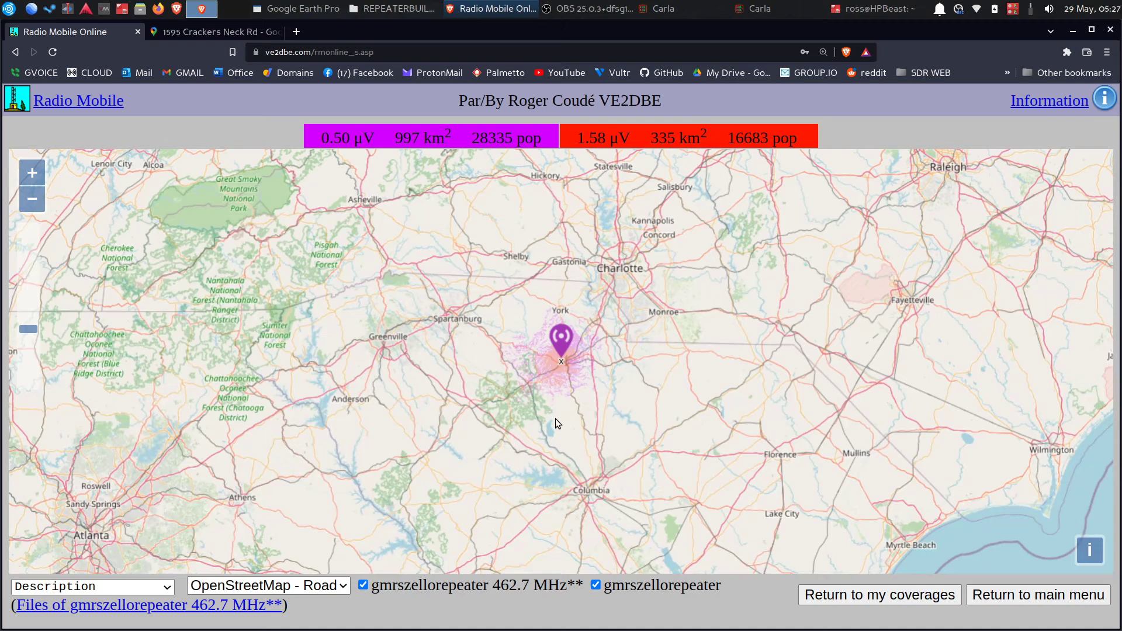
# - View the coverage over the USGS - Sat base map and switch back to OpenStreetMap - Road
pyautogui.moveTo(555, 418); pyautogui.dragTo(434, 375)
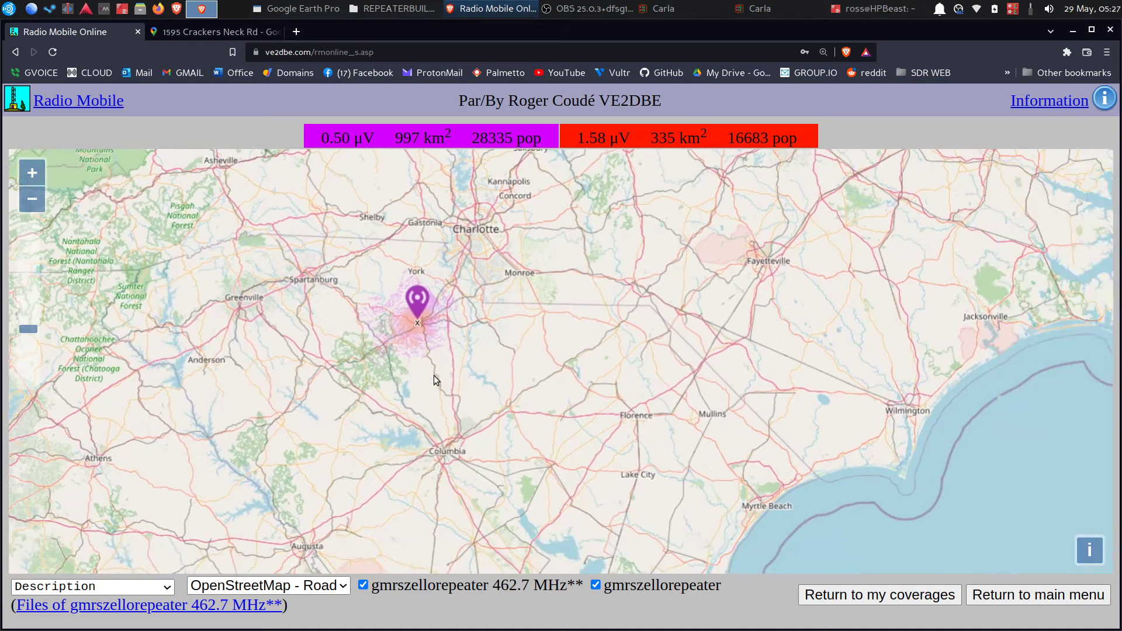
pyautogui.scroll(1, 405, 326)
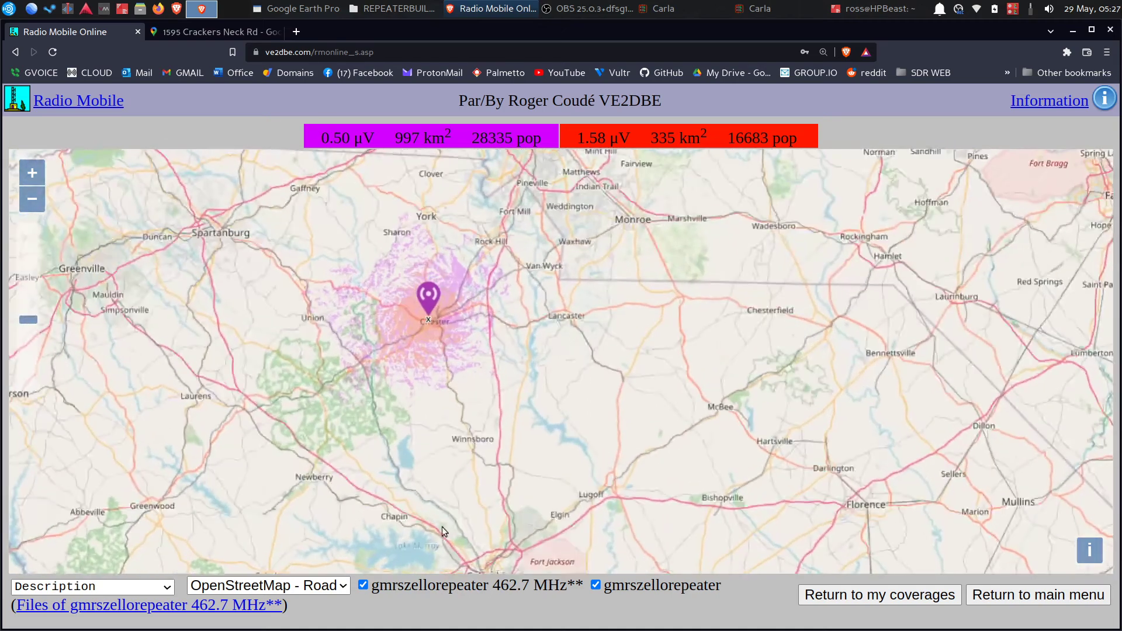
pyautogui.click(313, 586)
pyautogui.click(285, 530)
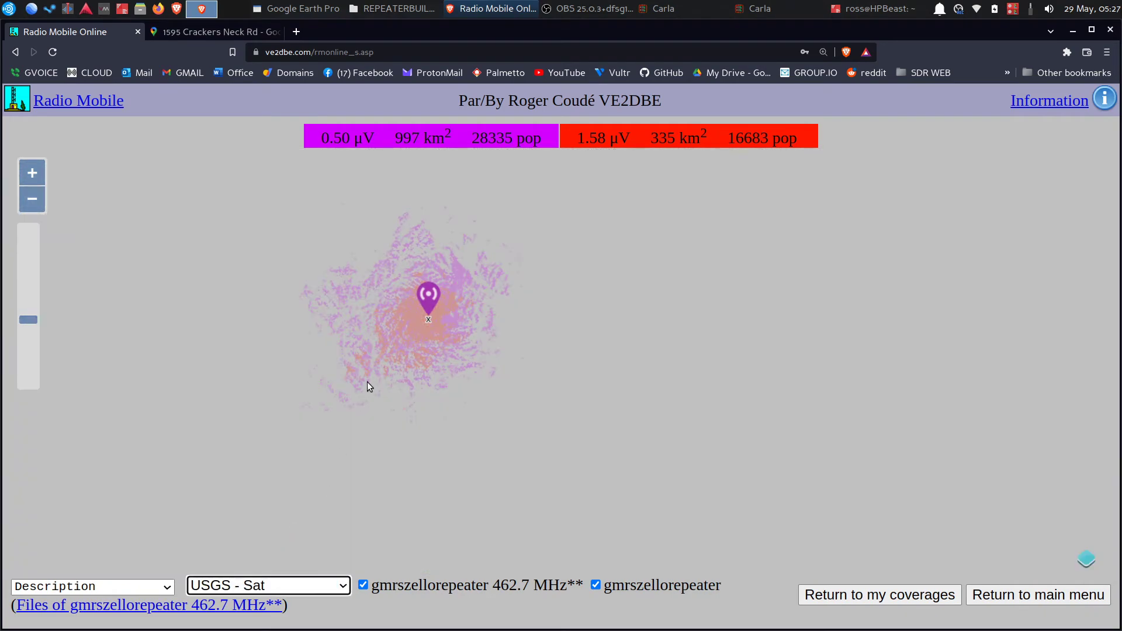
pyautogui.moveTo(373, 357); pyautogui.dragTo(413, 380)
pyautogui.scroll(1, 470, 351)
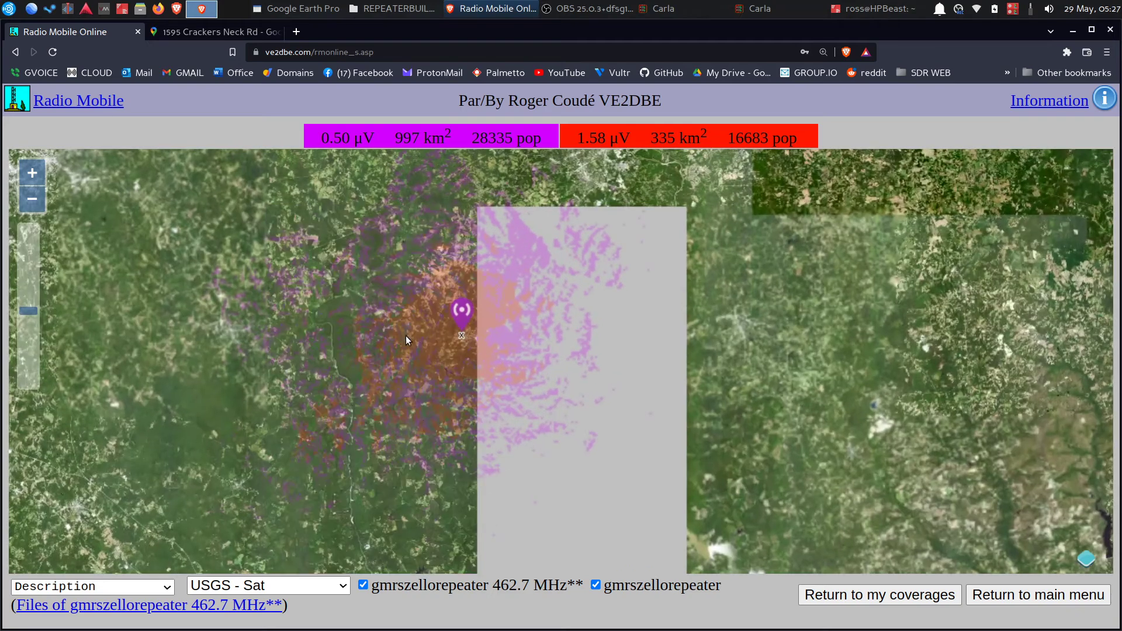
pyautogui.click(237, 587)
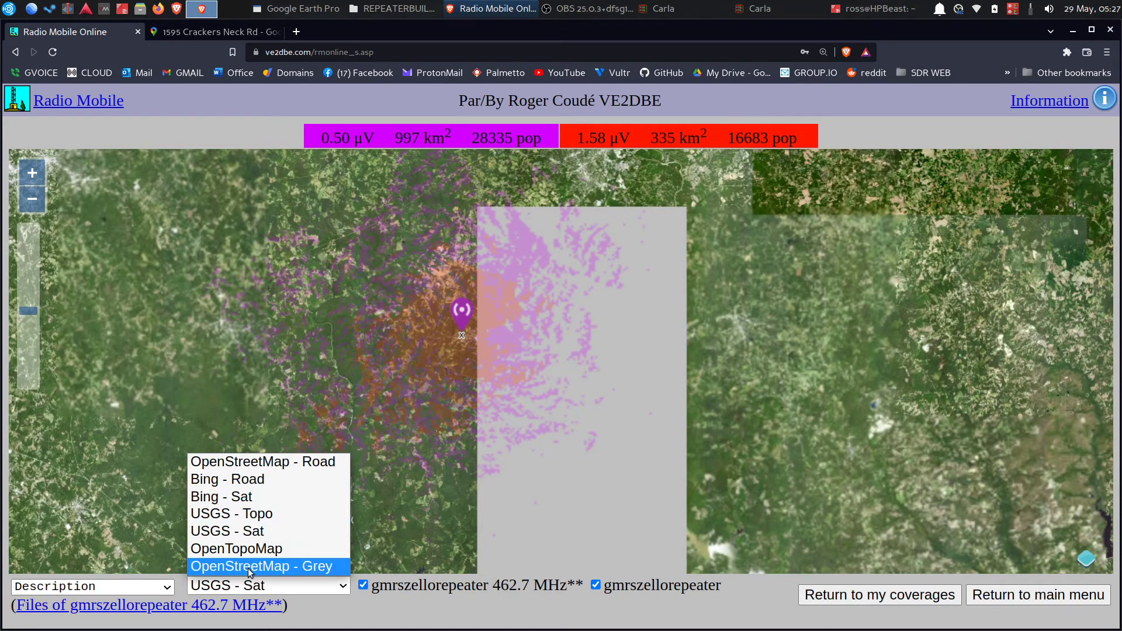
pyautogui.click(217, 461)
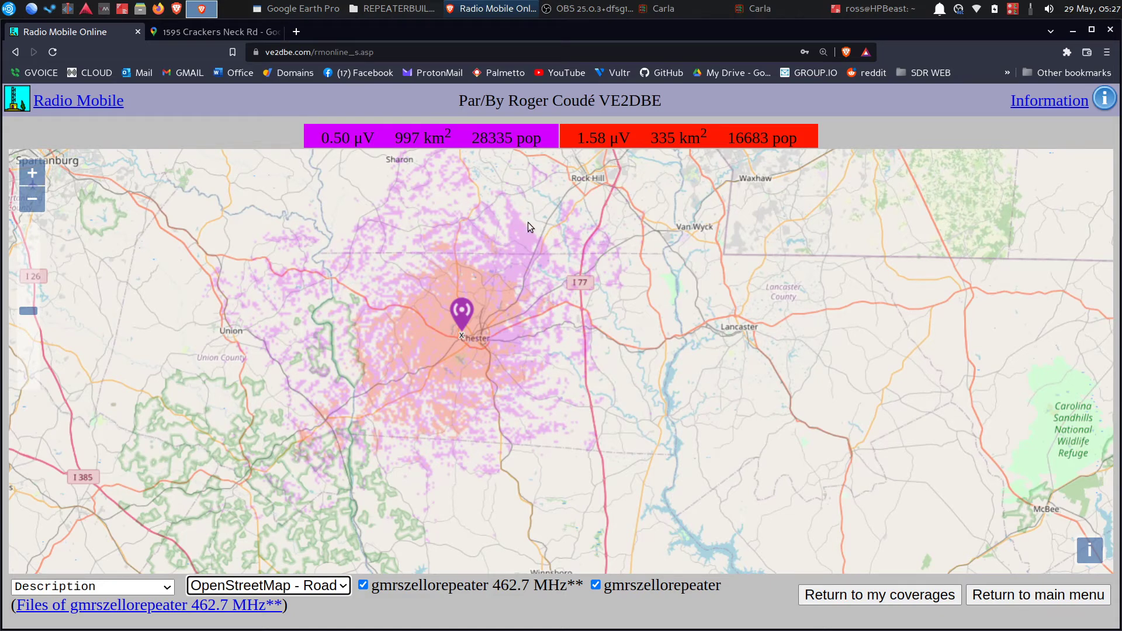
# - Examine the coverage around Chester on the road map and review the saved coverage's parameter list
pyautogui.scroll(1, 466, 373)
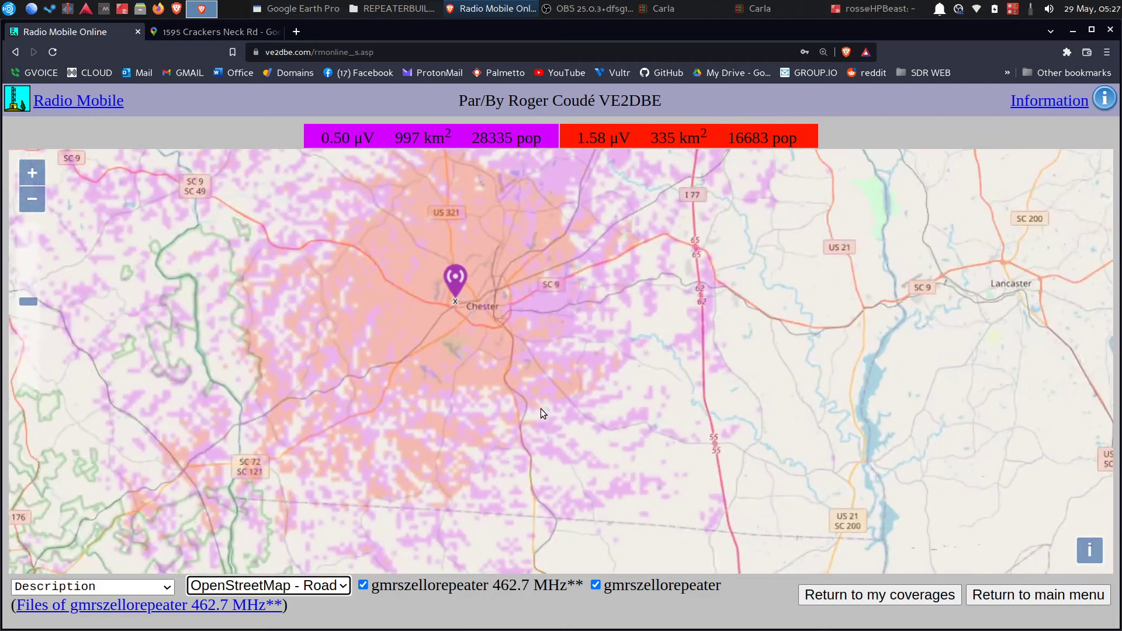
pyautogui.moveTo(541, 409); pyautogui.dragTo(661, 436)
pyautogui.scroll(-1, 662, 436)
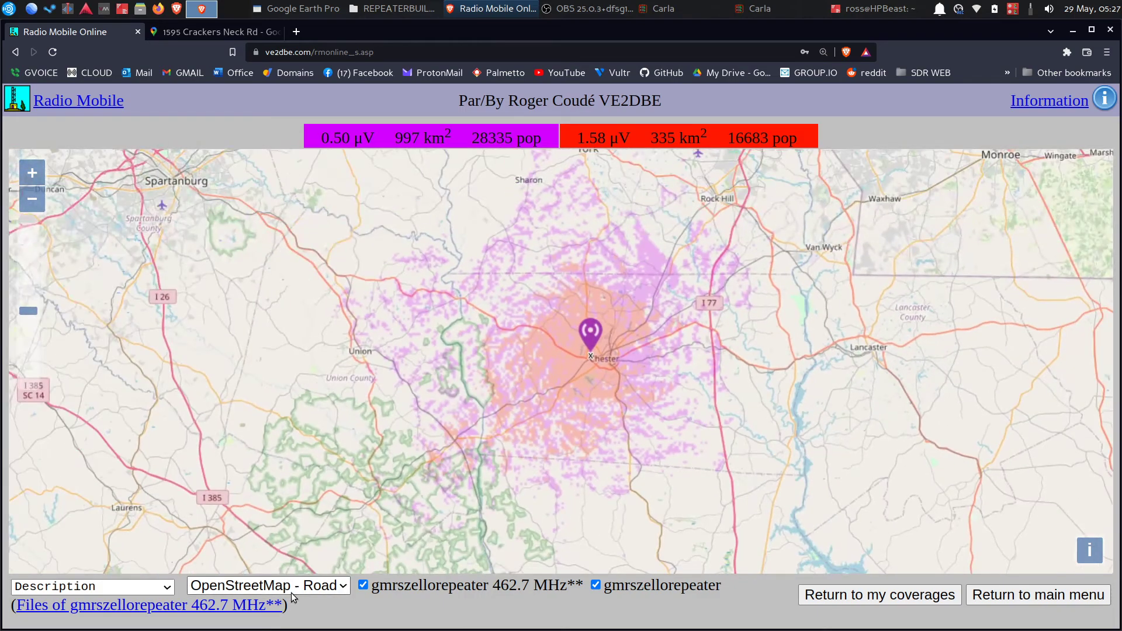
pyautogui.click(169, 587)
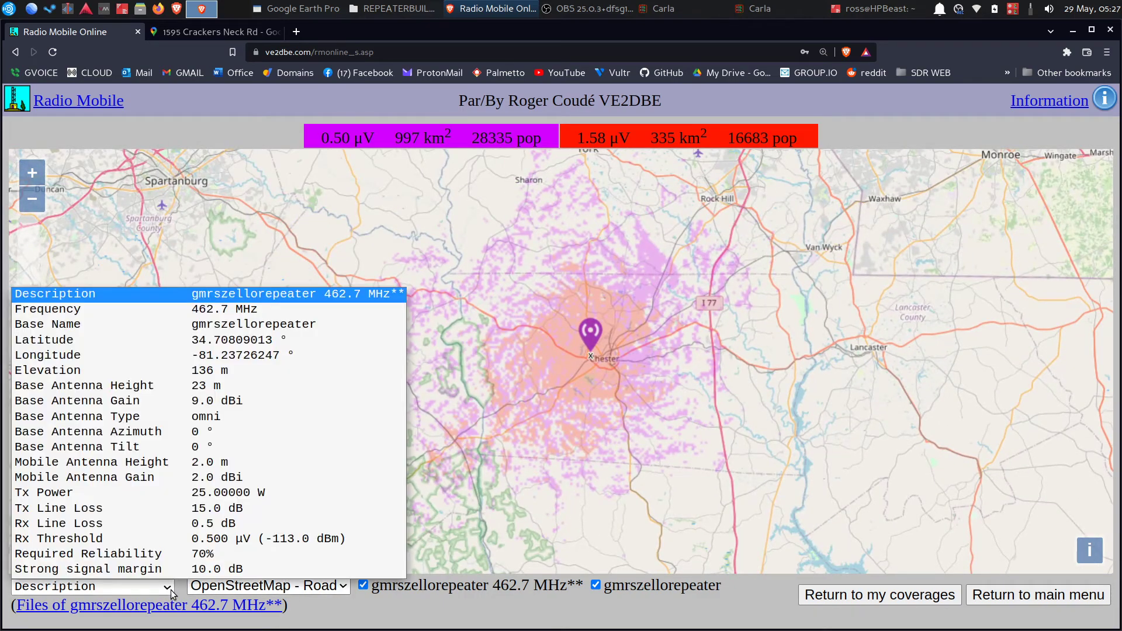
pyautogui.click(494, 345)
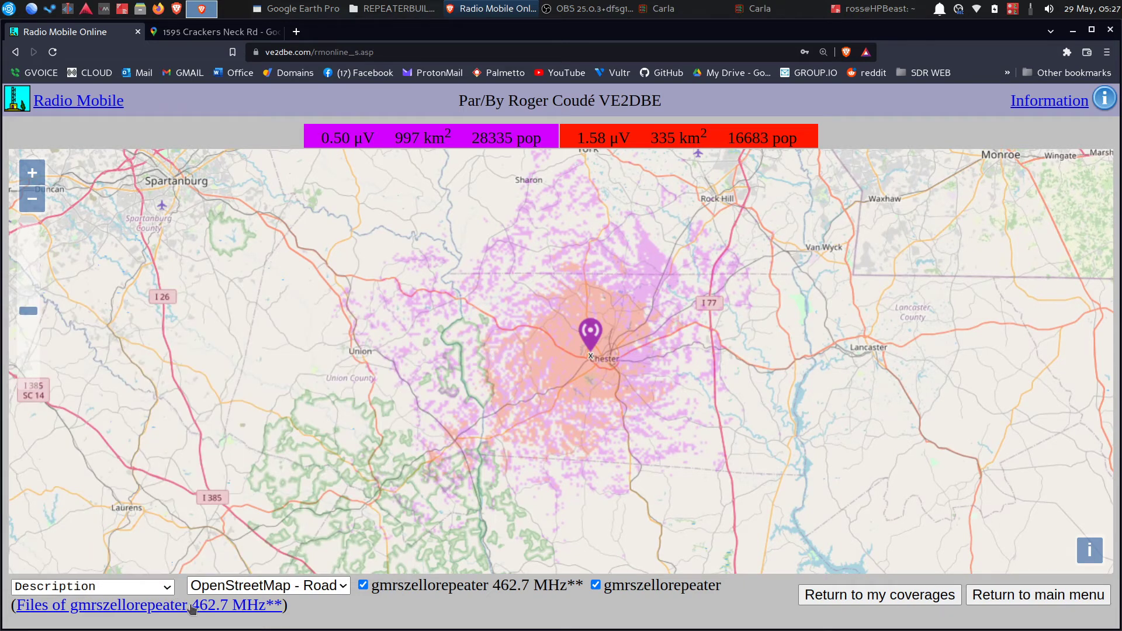
pyautogui.click(166, 587)
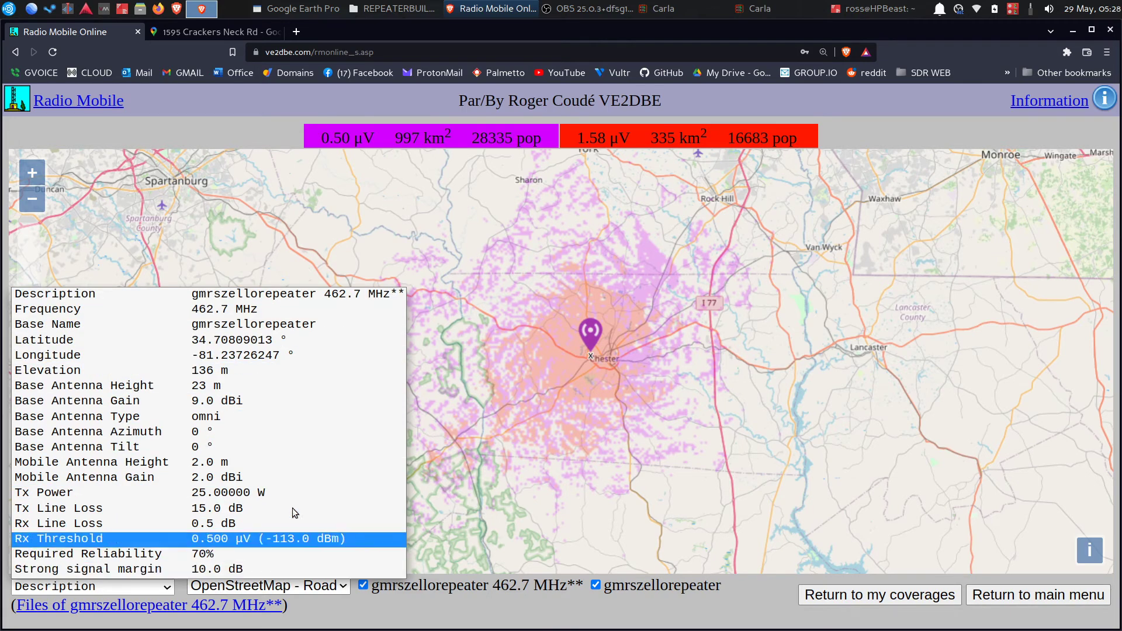
pyautogui.click(539, 481)
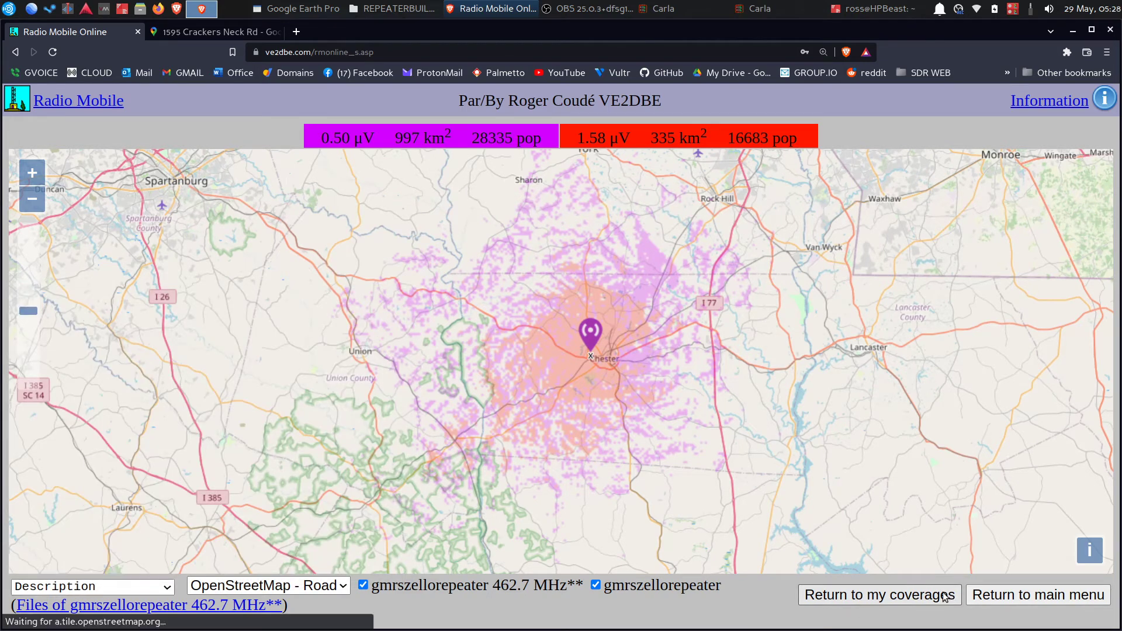
# - Return to the saved coverages and start a new coverage based on gmrszellorepeater 462.7 MHz**
pyautogui.click(944, 596)
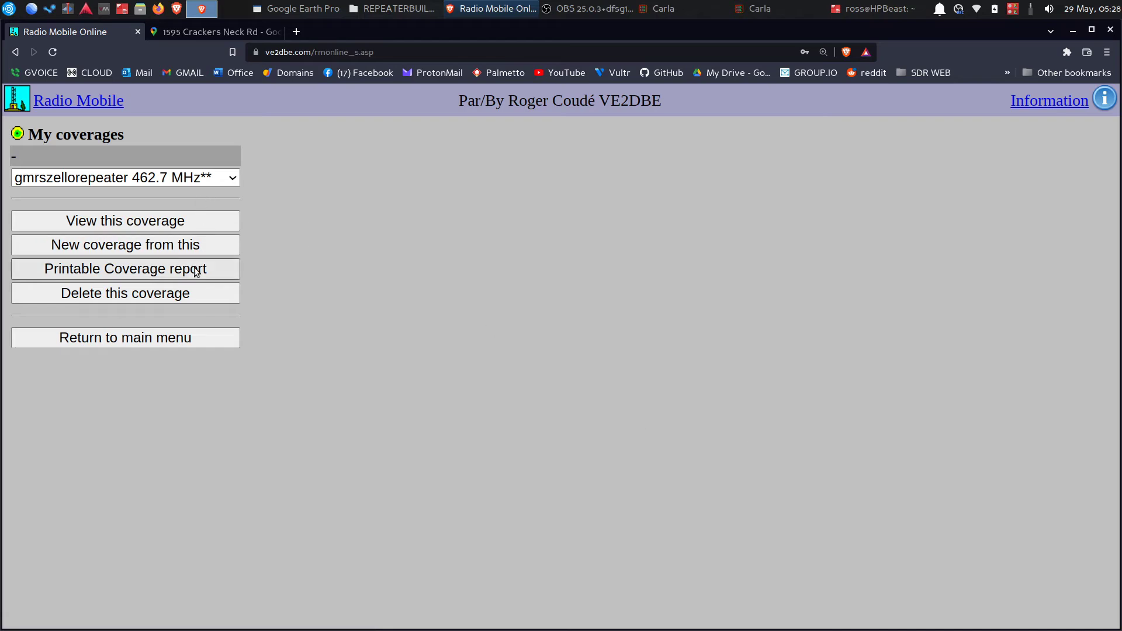
pyautogui.click(157, 180)
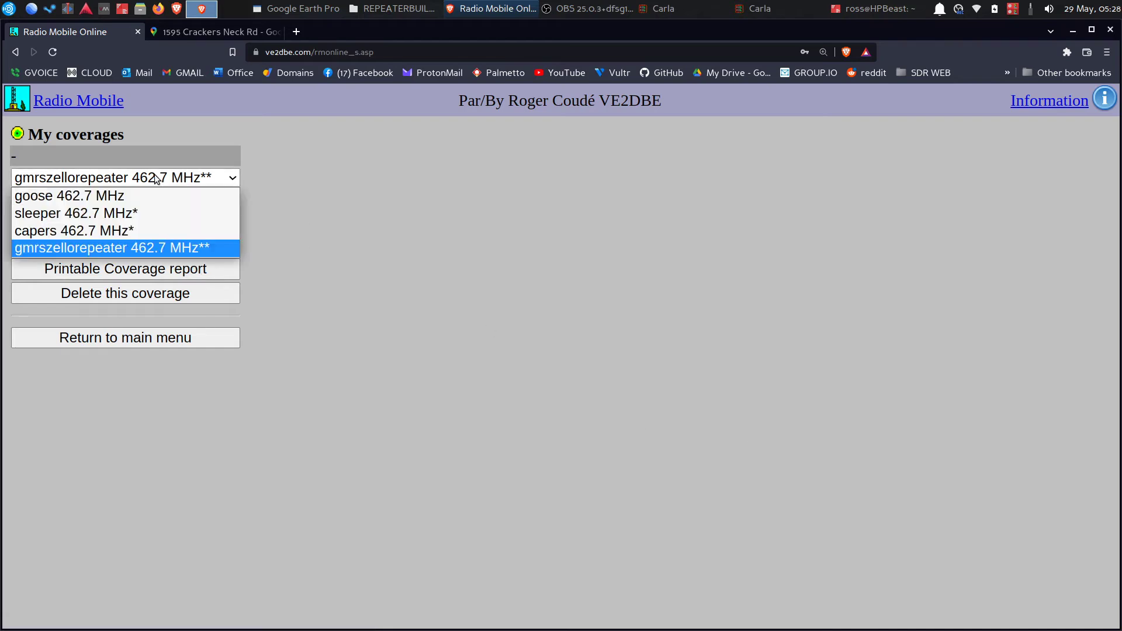
pyautogui.click(174, 256)
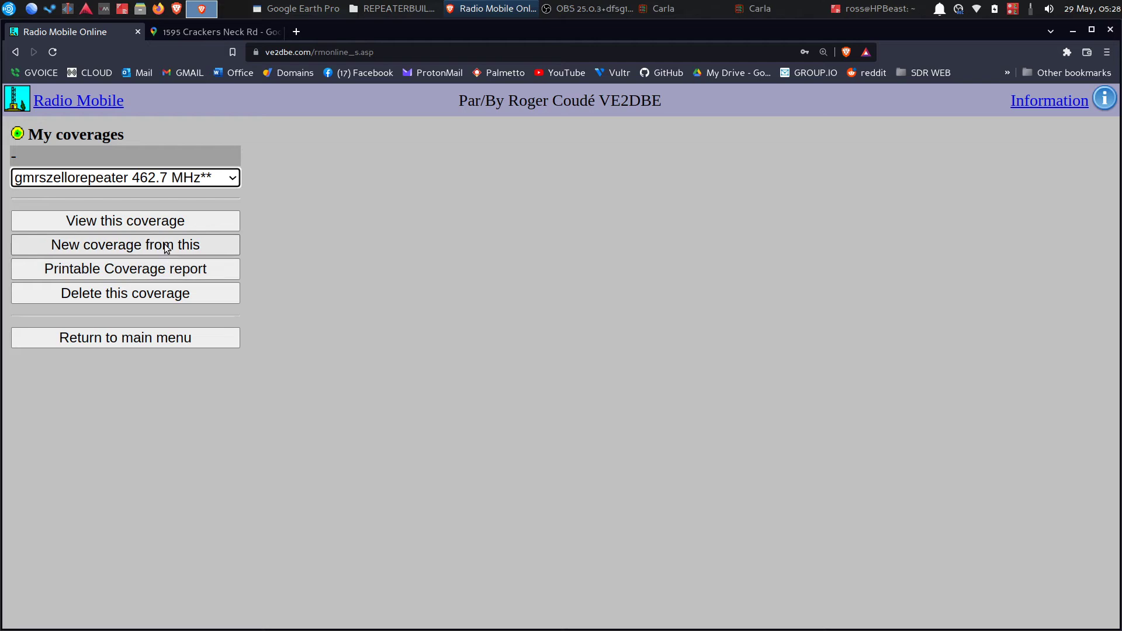
pyautogui.click(166, 248)
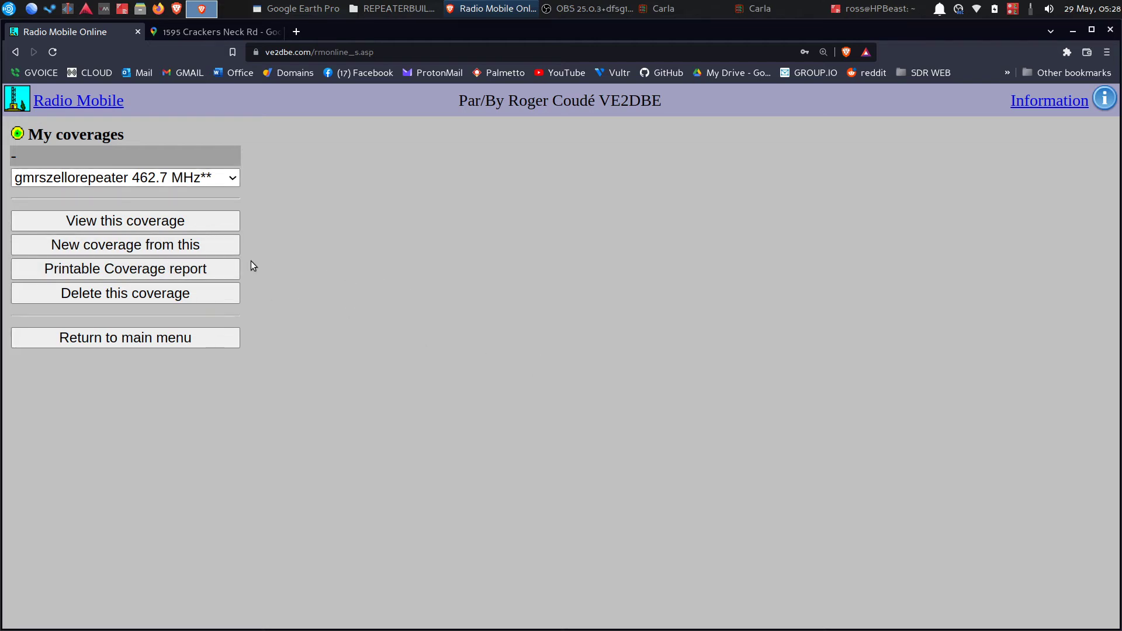
# - Review the new coverage's antenna height, Tx power and Tx line loss settings, and cancel it without submitting
pyautogui.scroll(-3, 450, 447)
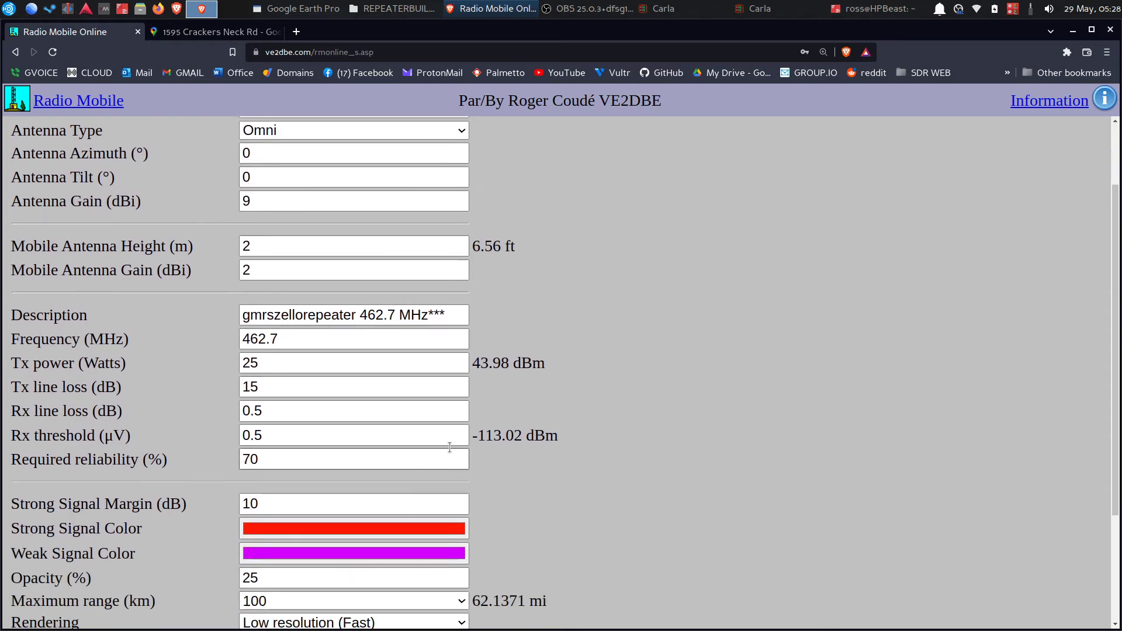
pyautogui.scroll(-4, 405, 411)
pyautogui.scroll(2, 407, 415)
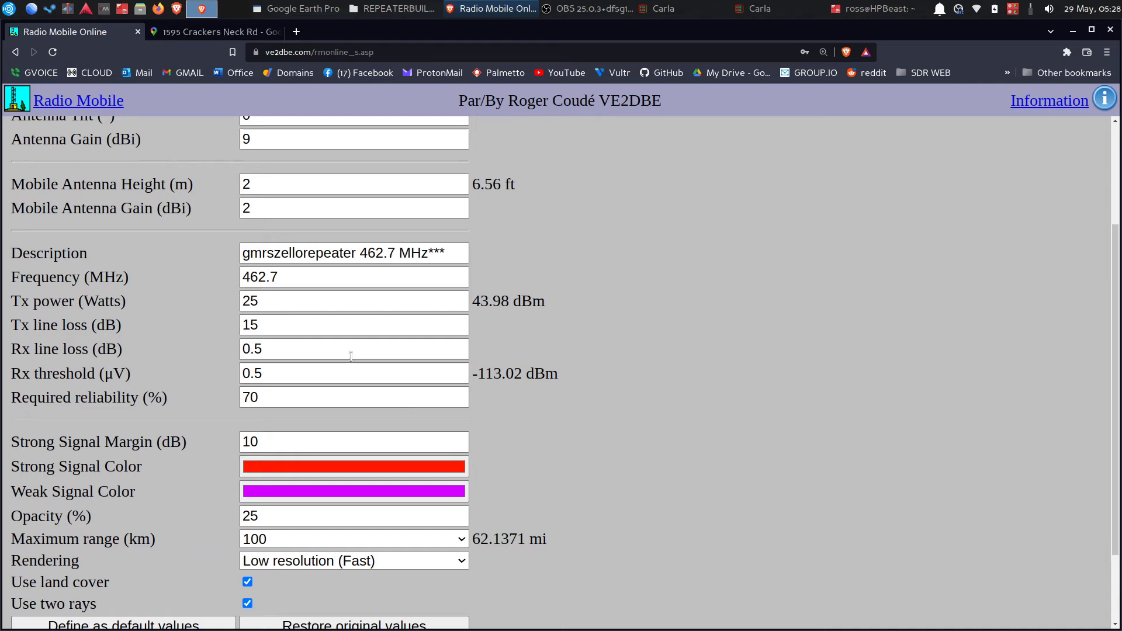
pyautogui.doubleClick(308, 305)
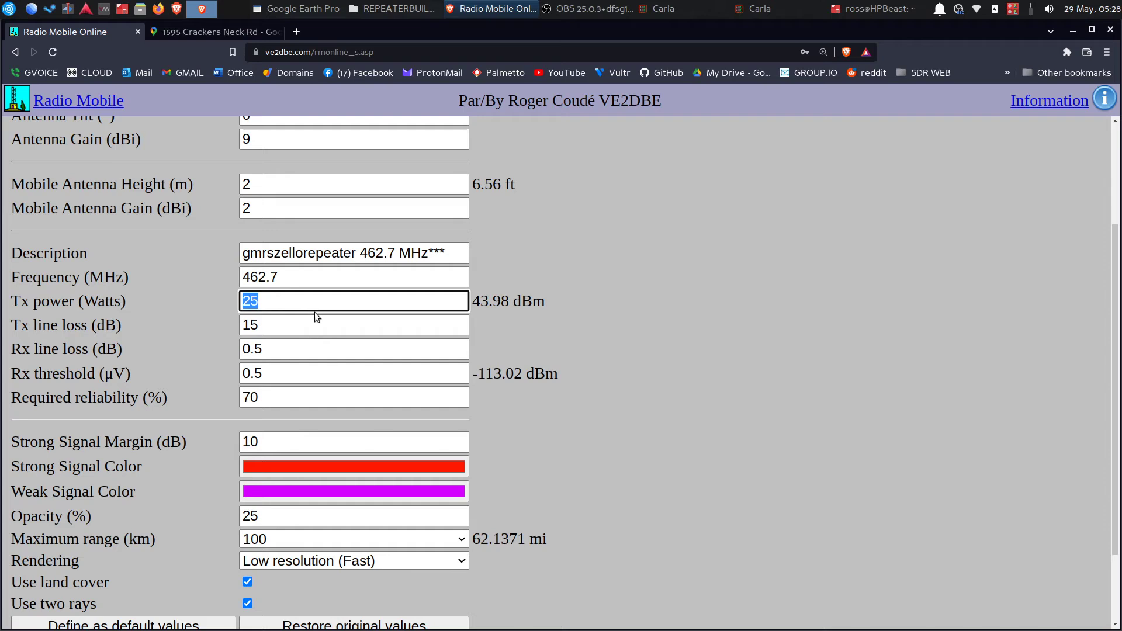
pyautogui.scroll(-1, 315, 312)
pyautogui.scroll(2, 296, 311)
pyautogui.scroll(2, 253, 290)
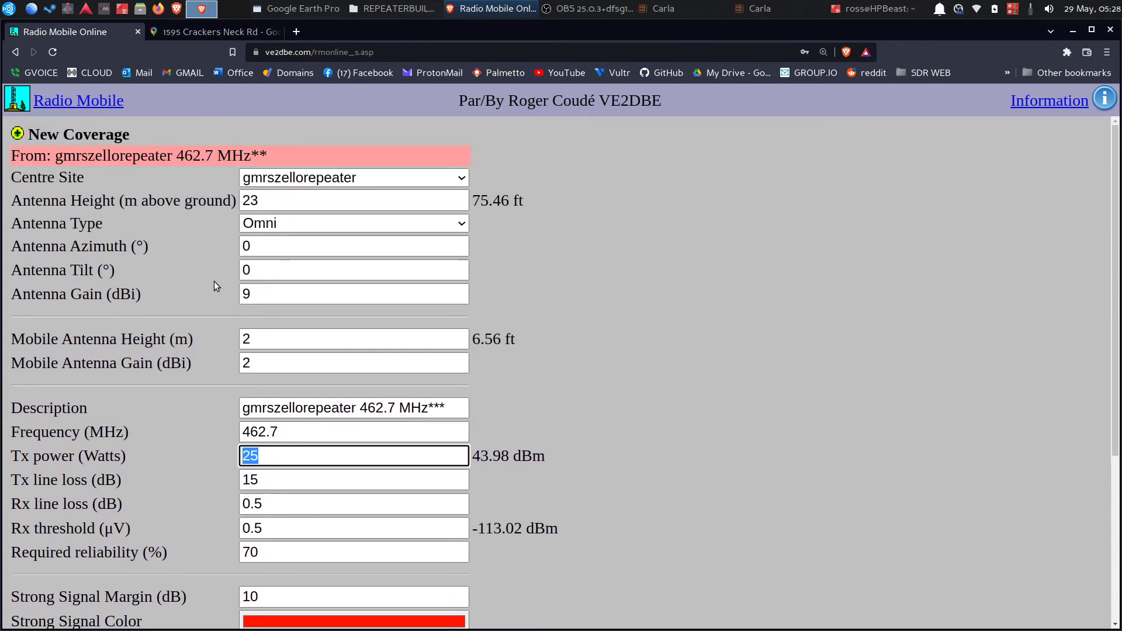
pyautogui.doubleClick(277, 201)
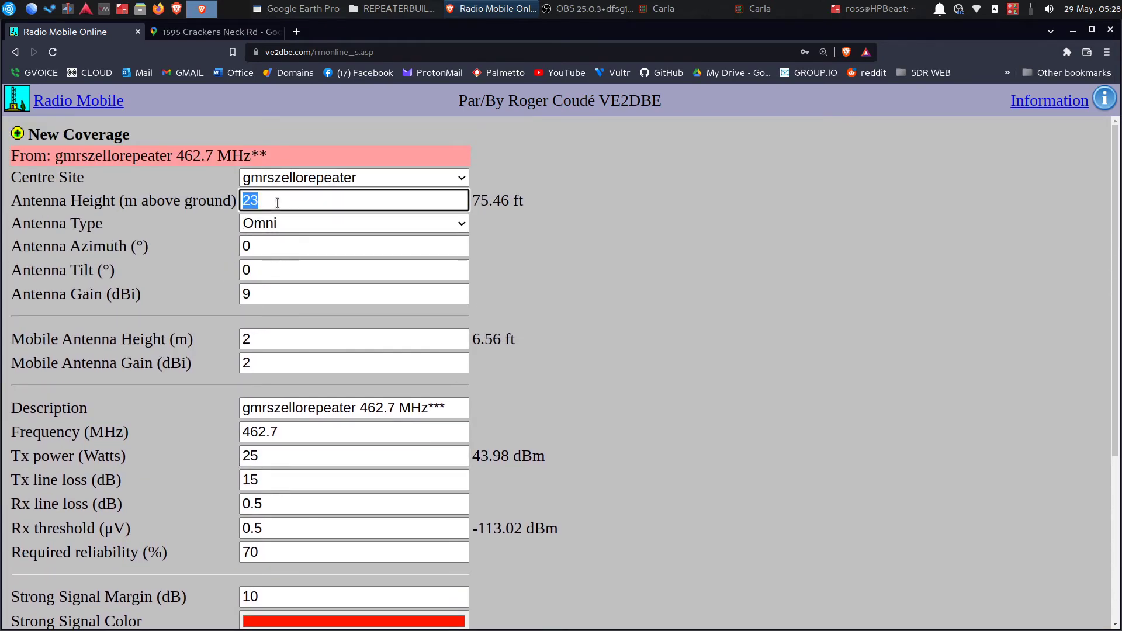
pyautogui.scroll(-3, 251, 304)
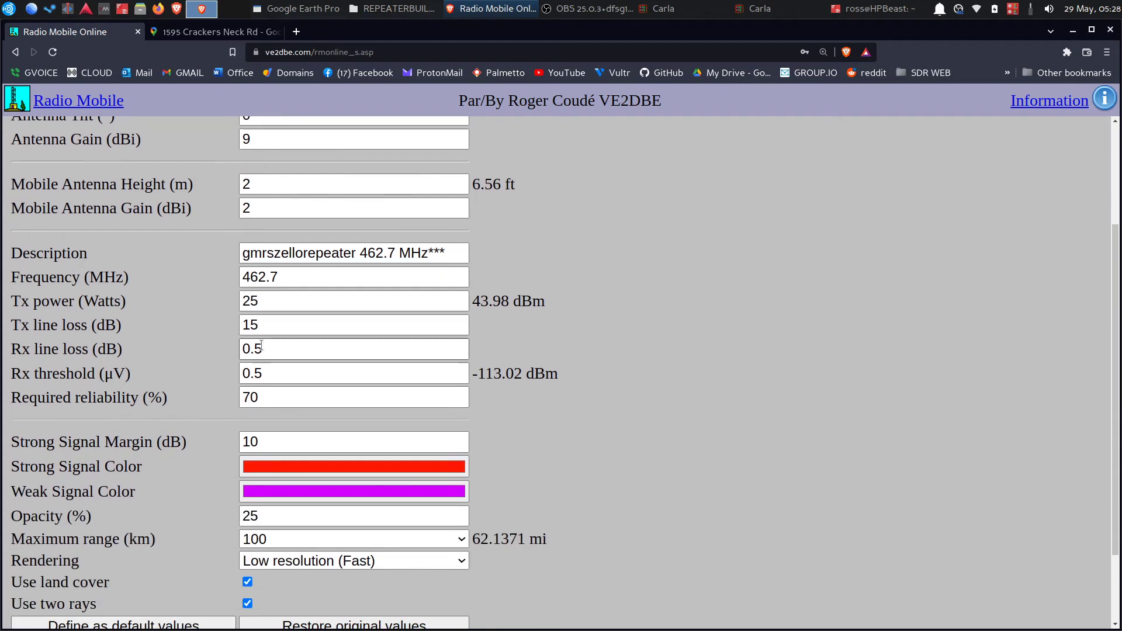
pyautogui.doubleClick(265, 322)
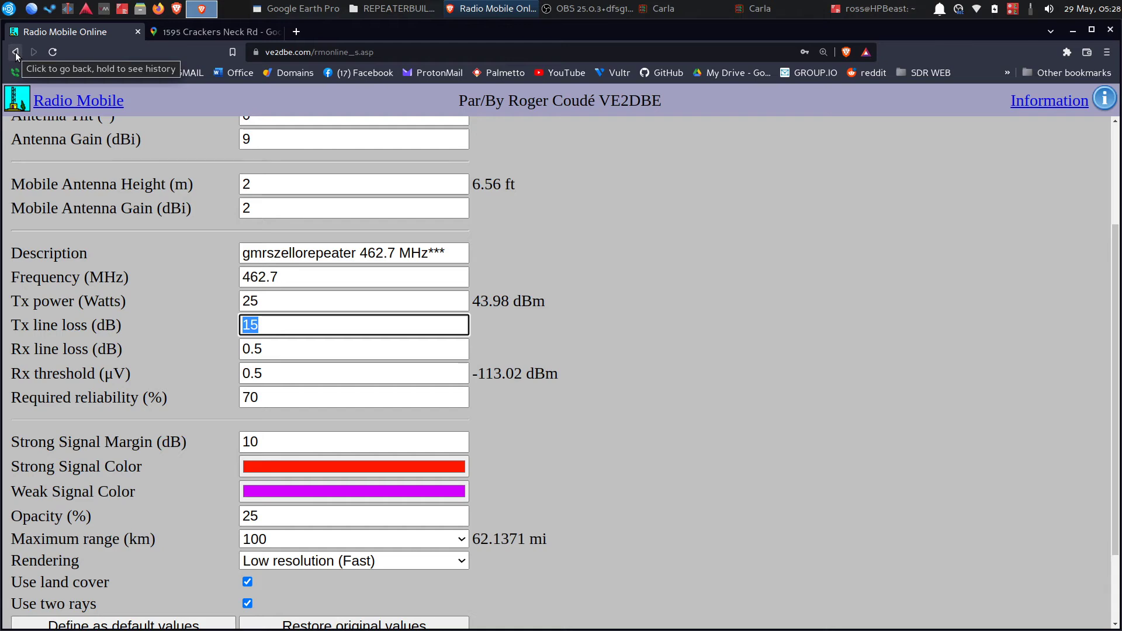
pyautogui.scroll(-3, 152, 321)
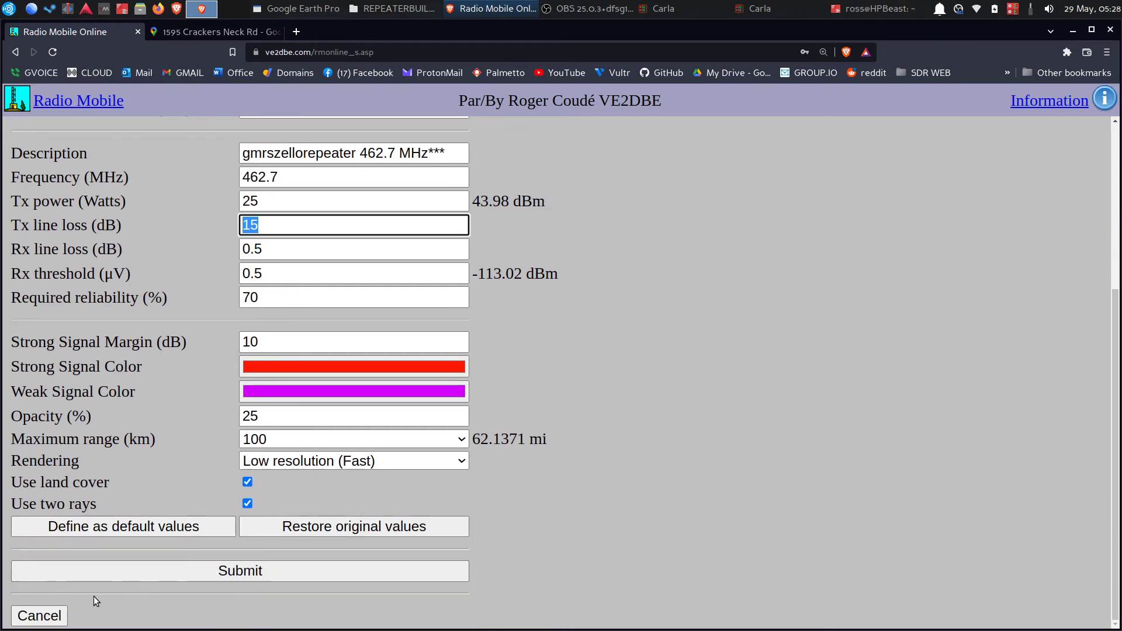
pyautogui.click(51, 623)
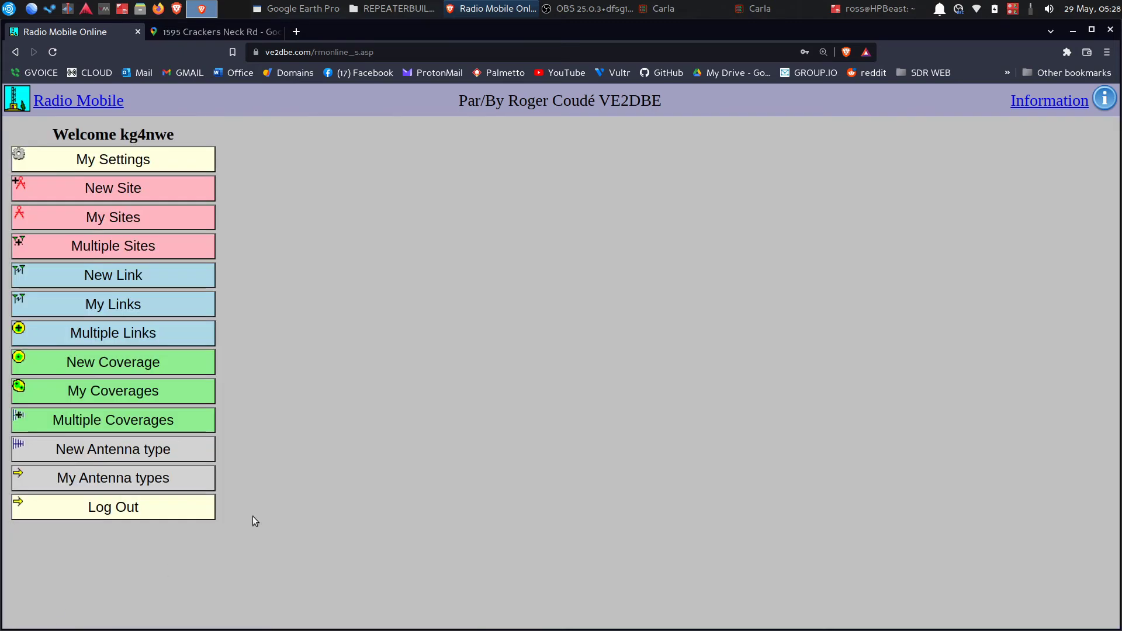
# - Generate the printable coverage report for gmrszellorepeater 462.7 MHz** from the saved coverages
pyautogui.click(121, 388)
pyautogui.click(111, 179)
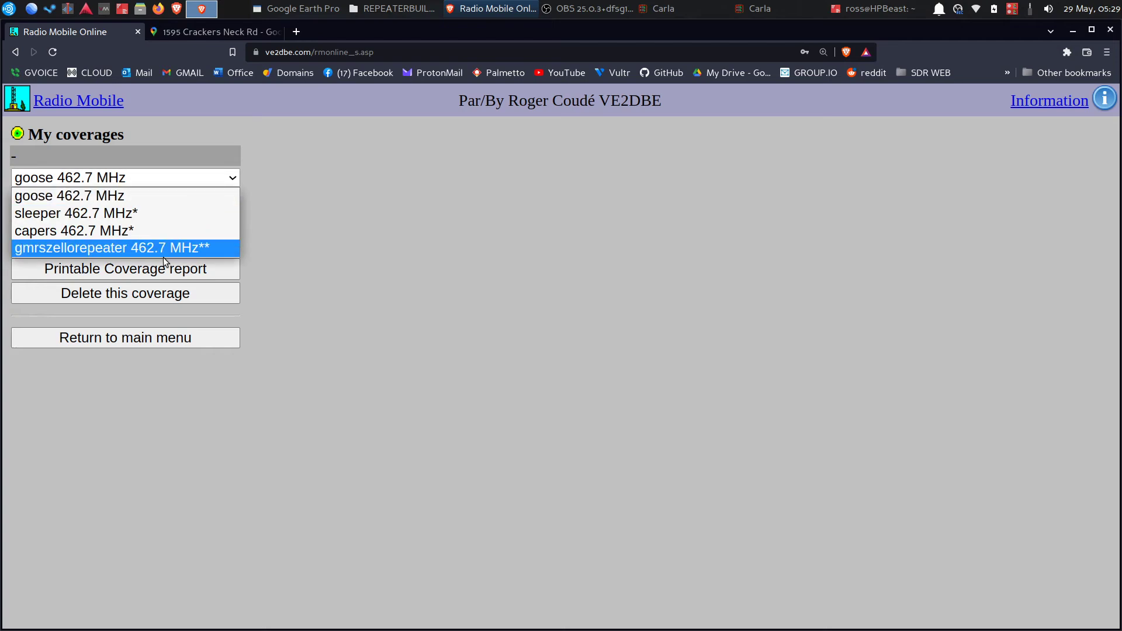
pyautogui.click(160, 254)
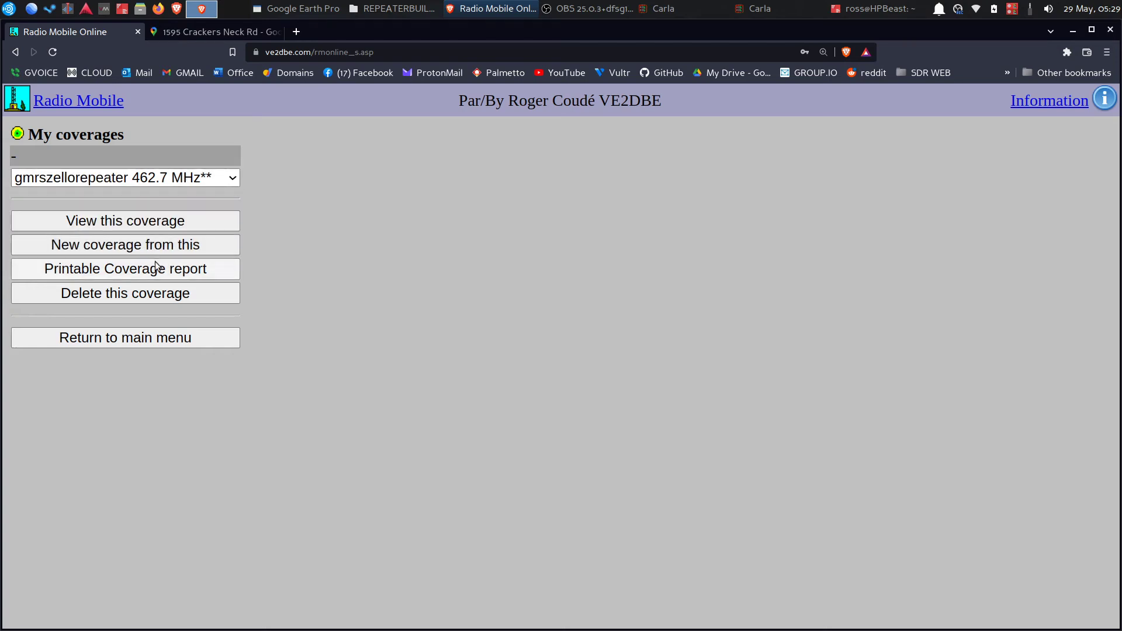
pyautogui.click(215, 274)
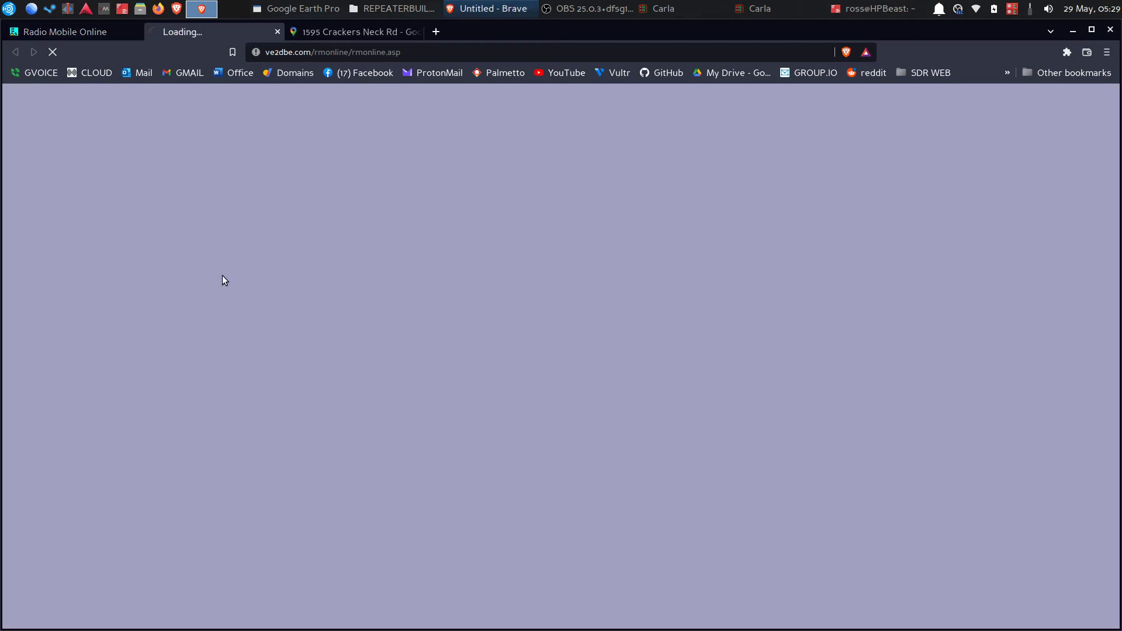
# - Read through the coverage report's site, antenna, signal, covered area and population entries
pyautogui.scroll(-5, 271, 317)
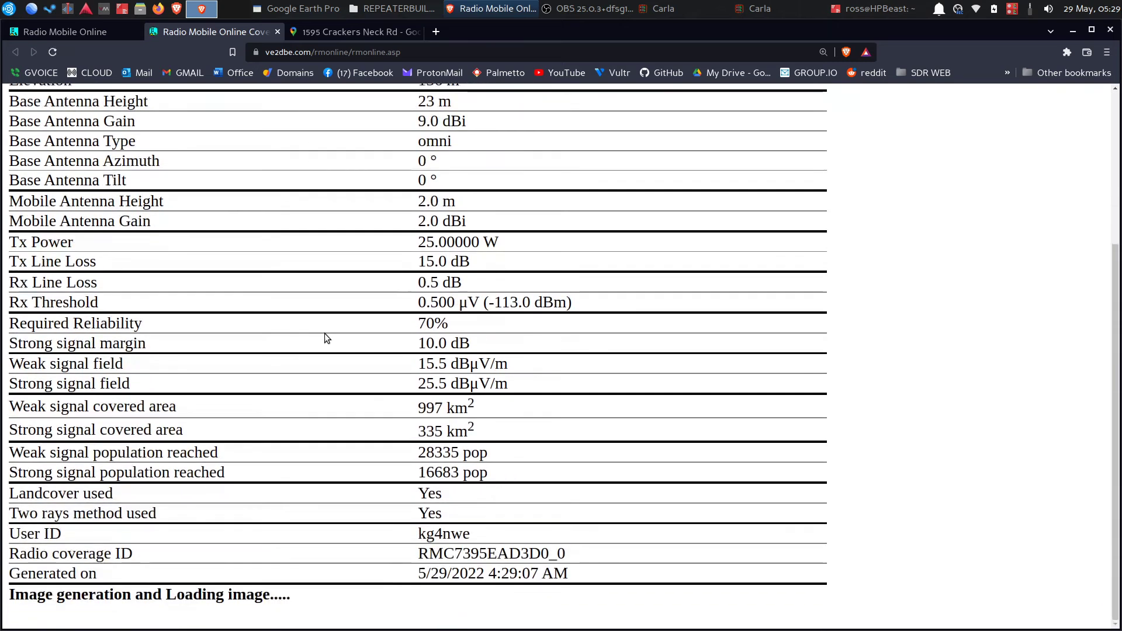
pyautogui.scroll(3, 325, 334)
pyautogui.scroll(-3, 315, 326)
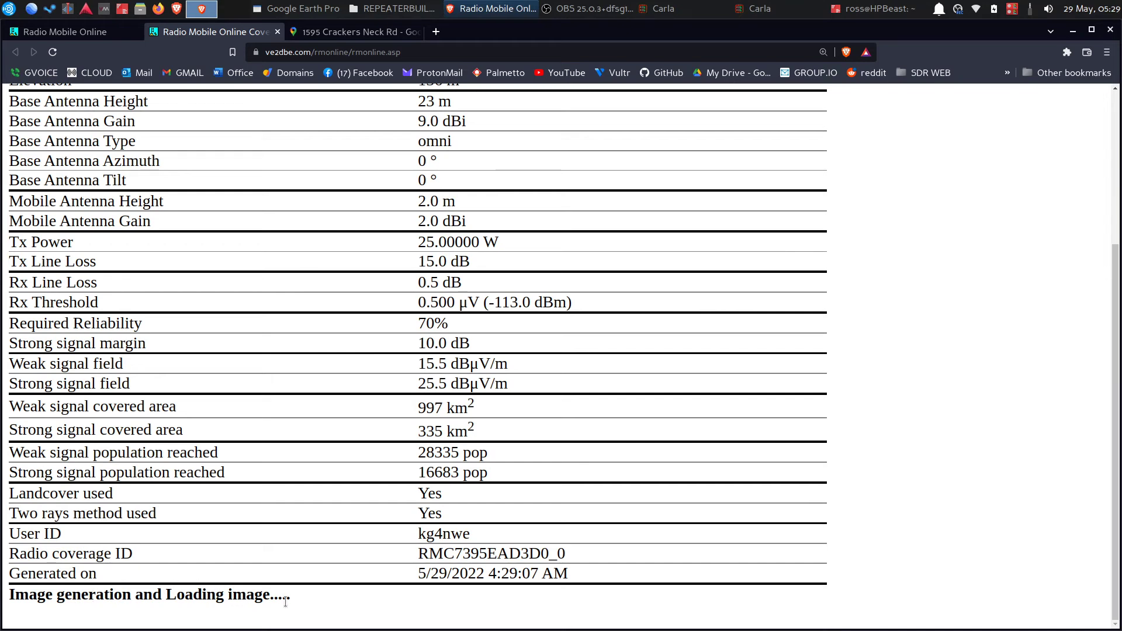
pyautogui.scroll(4, 295, 587)
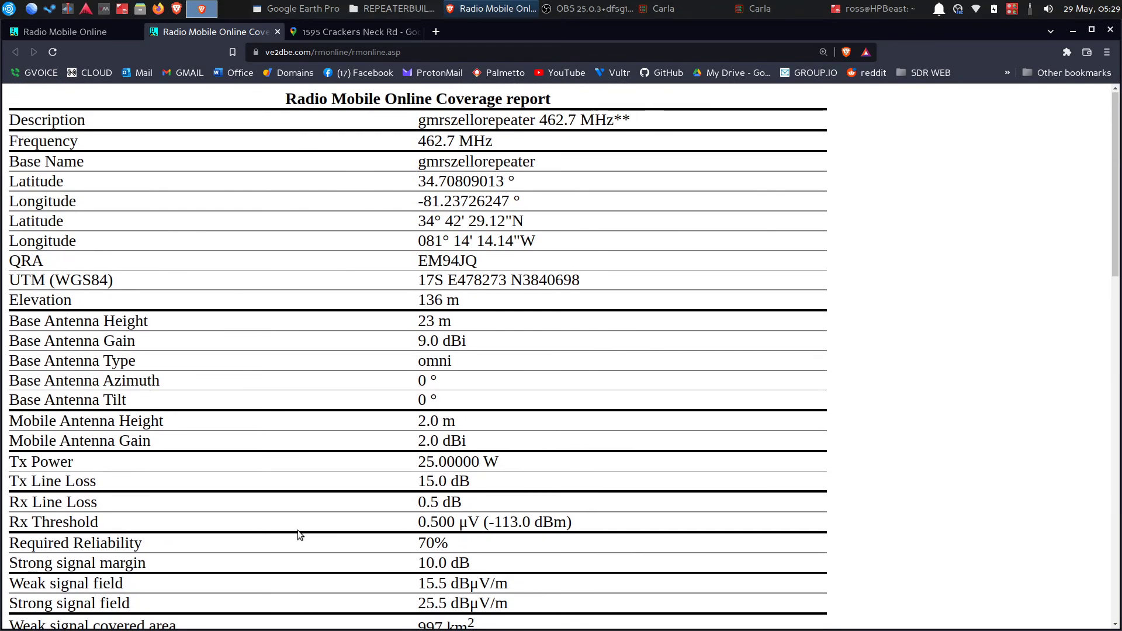
pyautogui.scroll(-4, 297, 530)
# - Save the two-page gmrszellorepeater 462.7 MHz** report as Radio Mobile Online Coverage report.pdf in the Music folder
pyautogui.hotkey('ctrl', 'p')
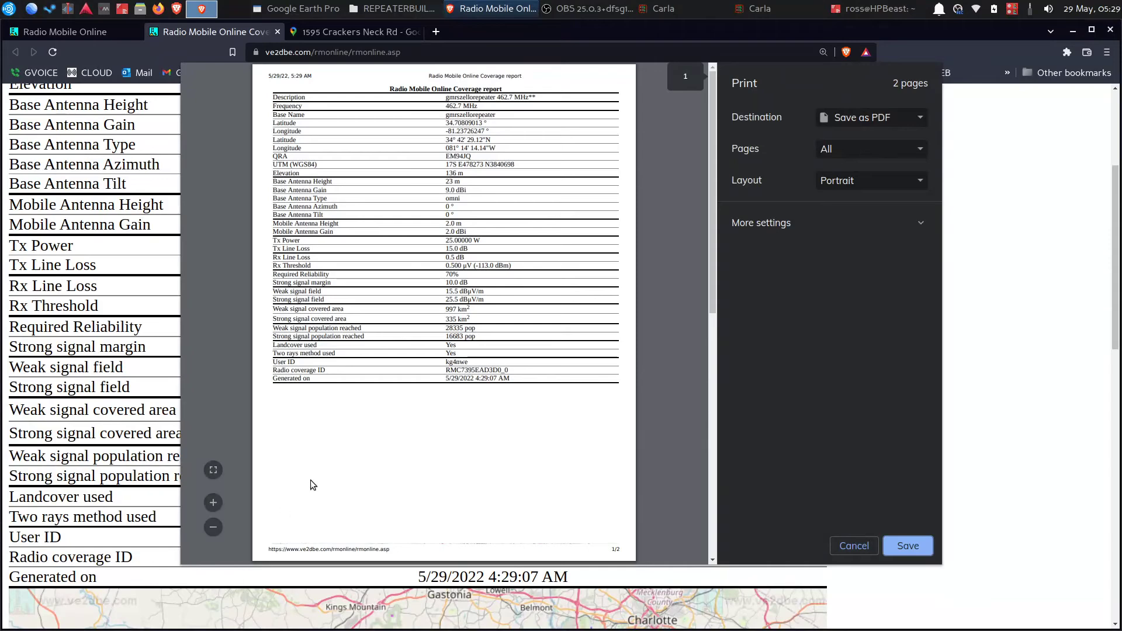
pyautogui.scroll(-1, 423, 351)
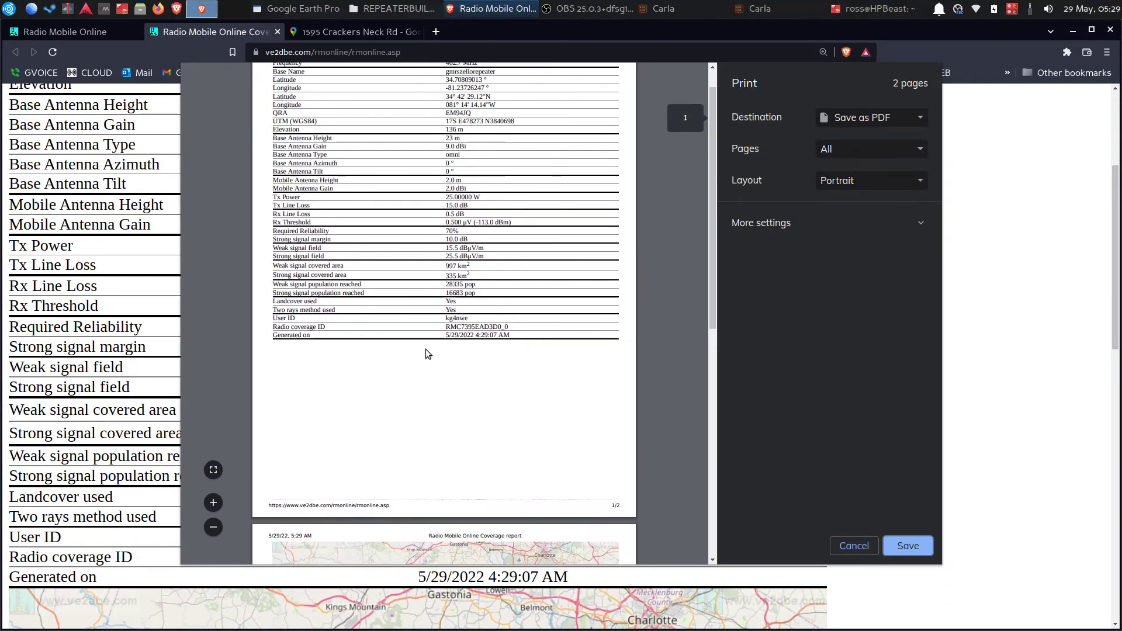
pyautogui.scroll(-7, 426, 349)
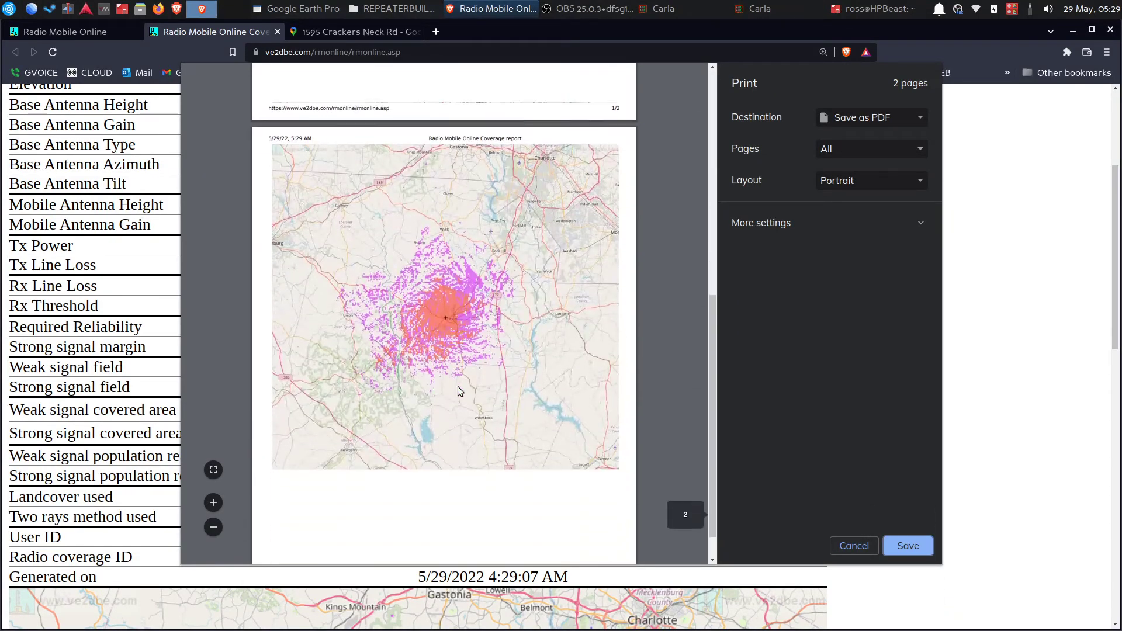
pyautogui.scroll(8, 457, 386)
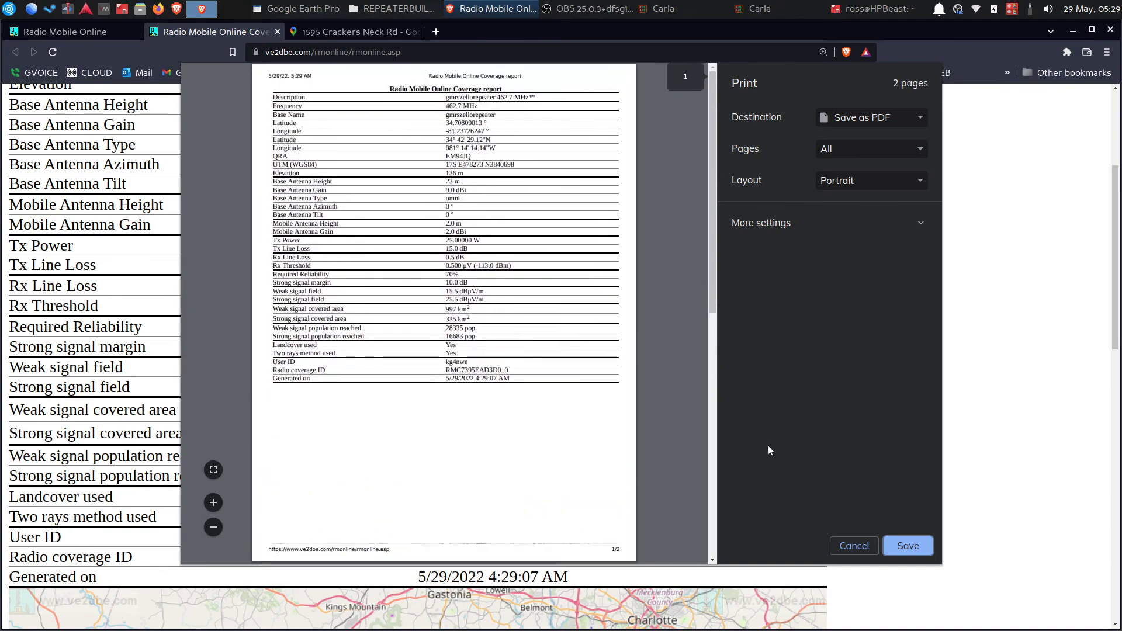
pyautogui.click(906, 545)
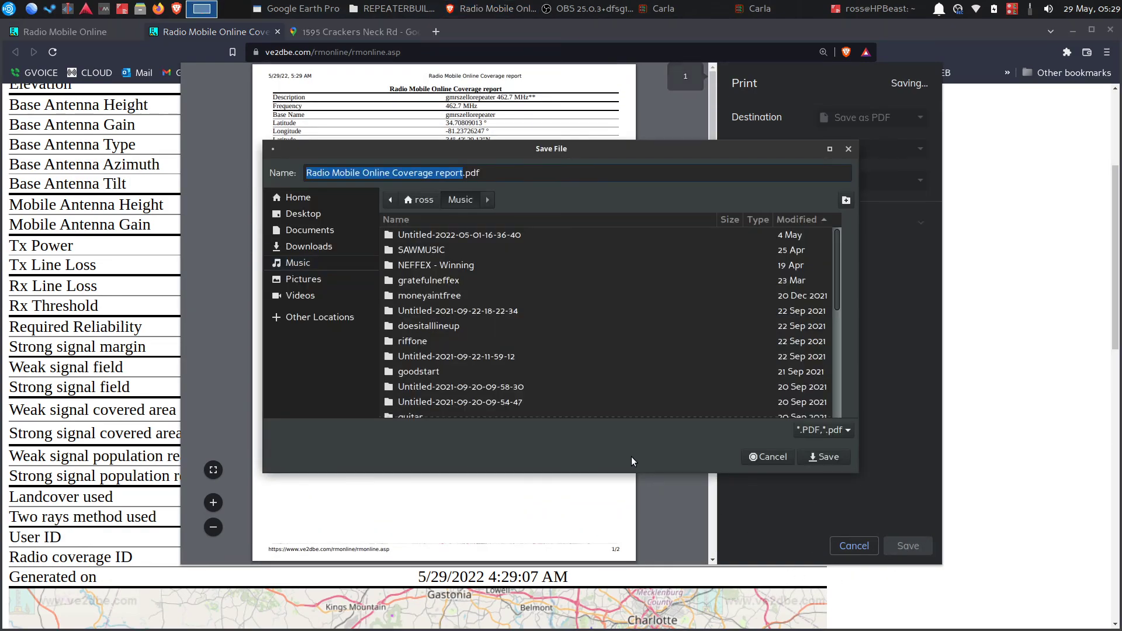
pyautogui.click(820, 457)
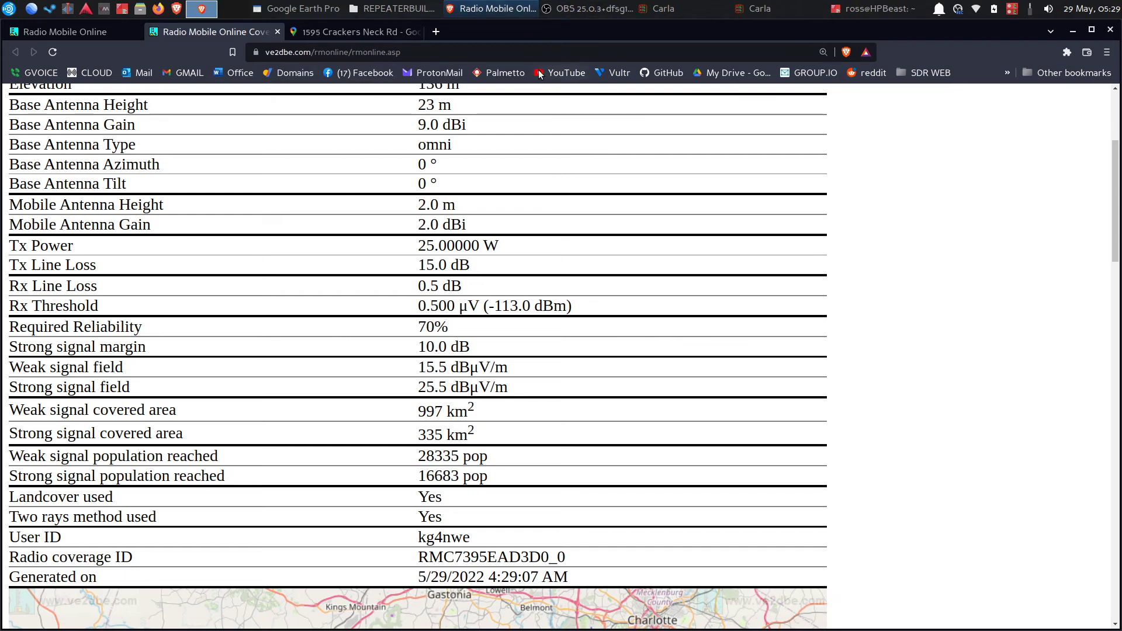
# - Look in the Pictures folder for the saved report, and close the file manager
pyautogui.click(145, 8)
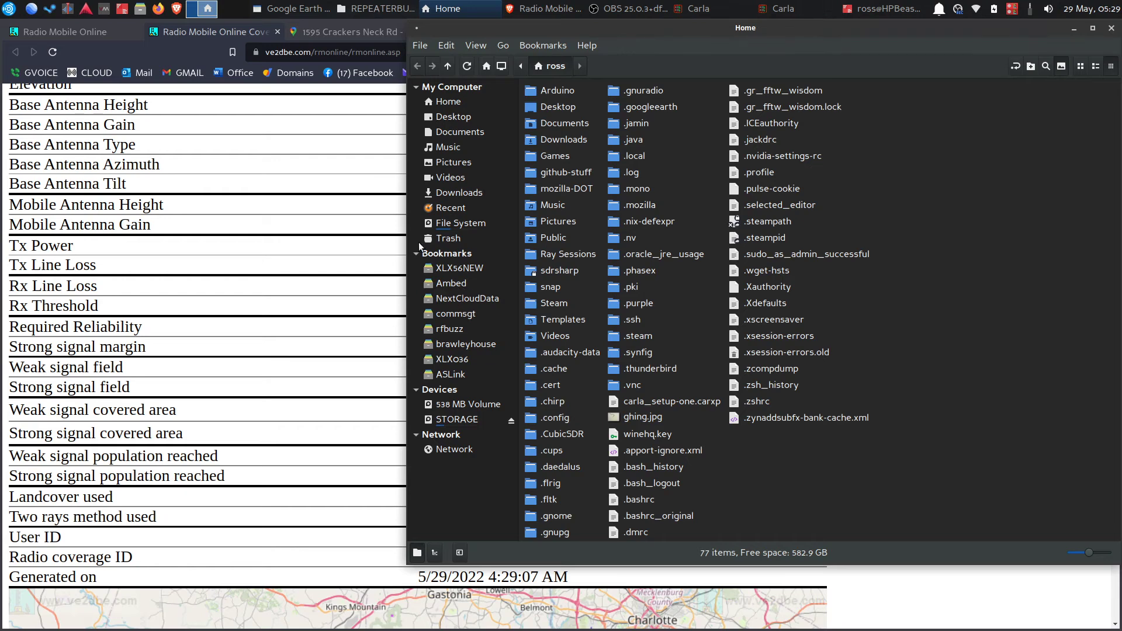
pyautogui.click(447, 163)
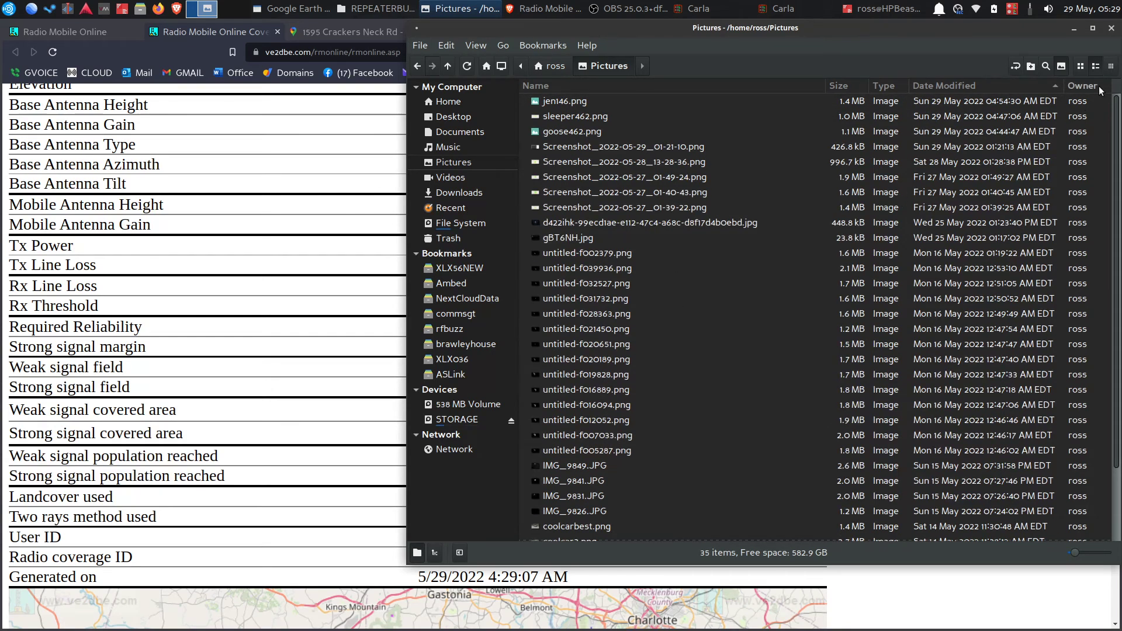
pyautogui.click(1111, 28)
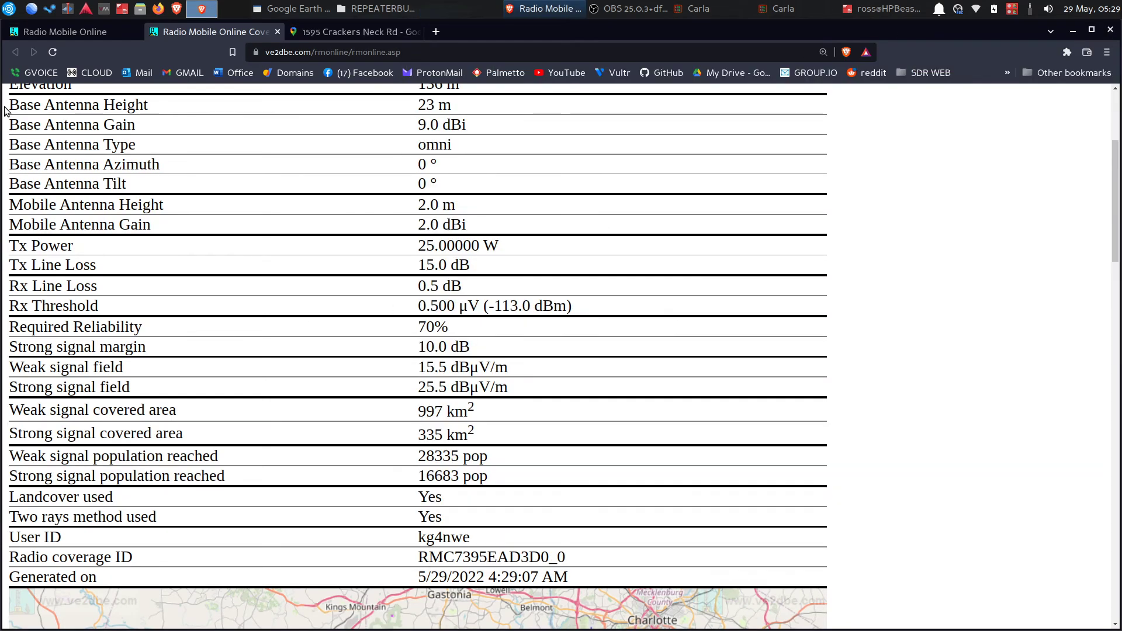
# - Return to the saved coverages and generate the printable coverage report for goose 462.7 MHz
pyautogui.scroll(1, 350, 302)
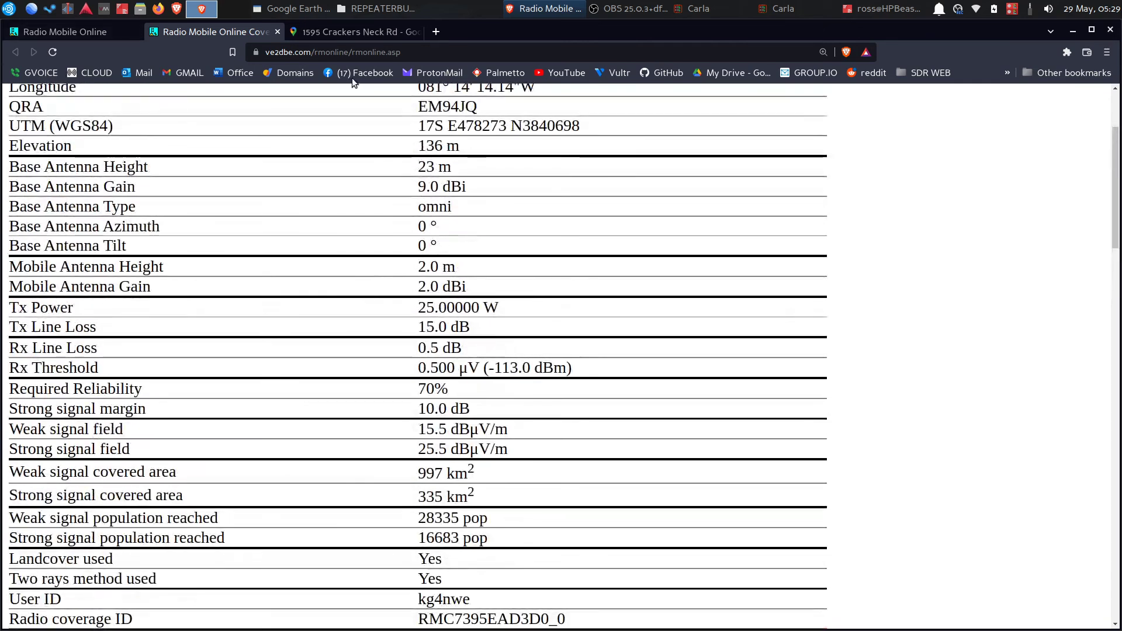
pyautogui.click(113, 30)
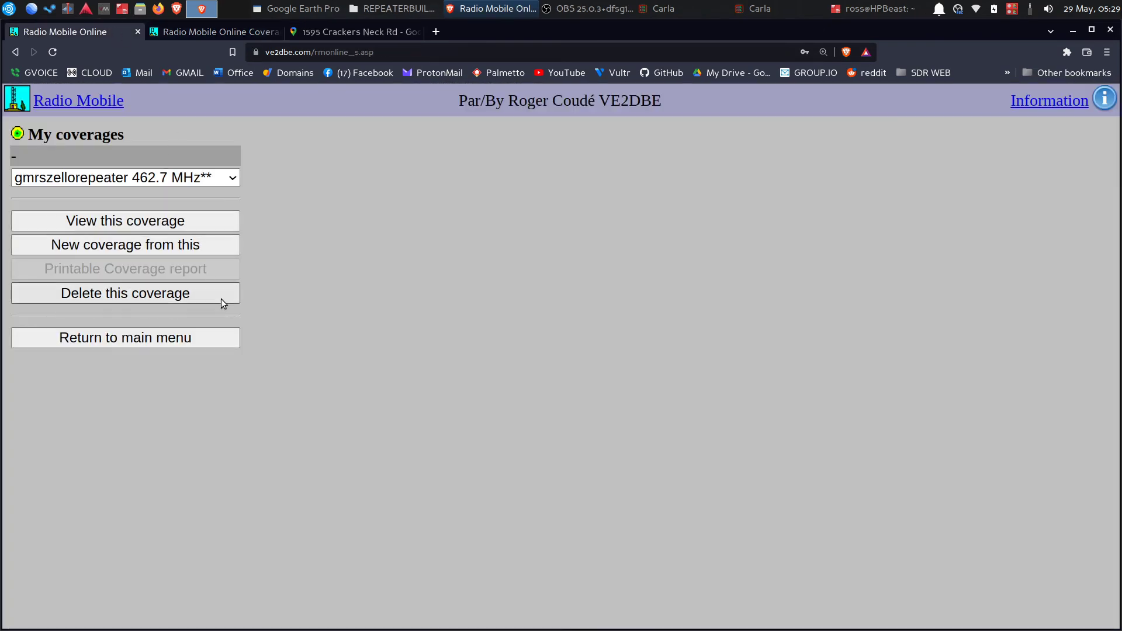
pyautogui.click(172, 182)
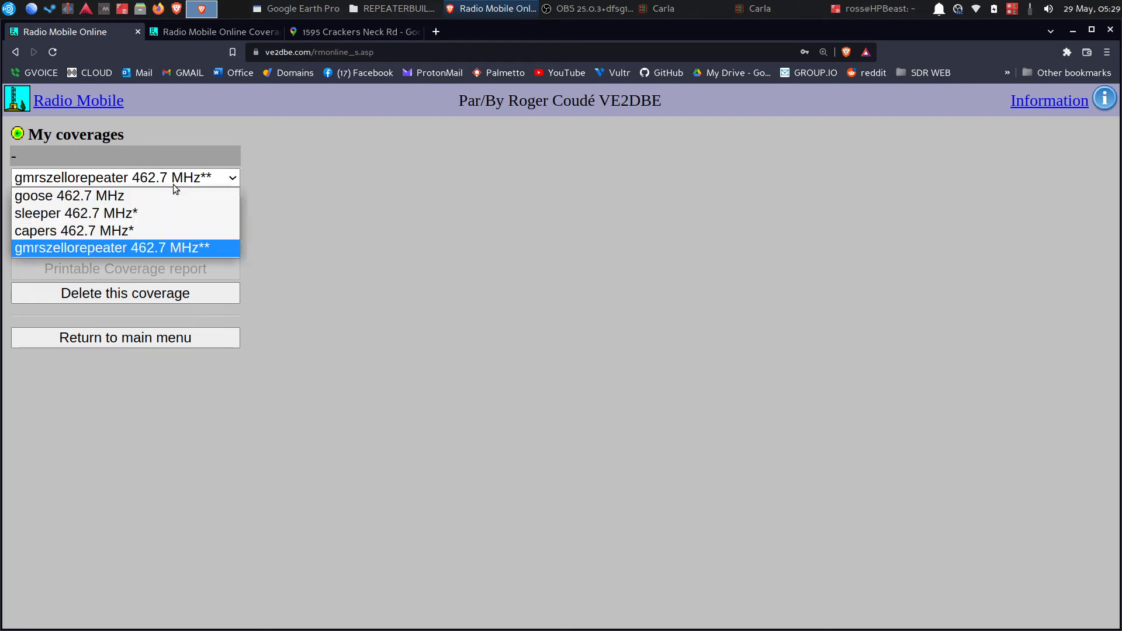
pyautogui.click(173, 194)
pyautogui.click(209, 270)
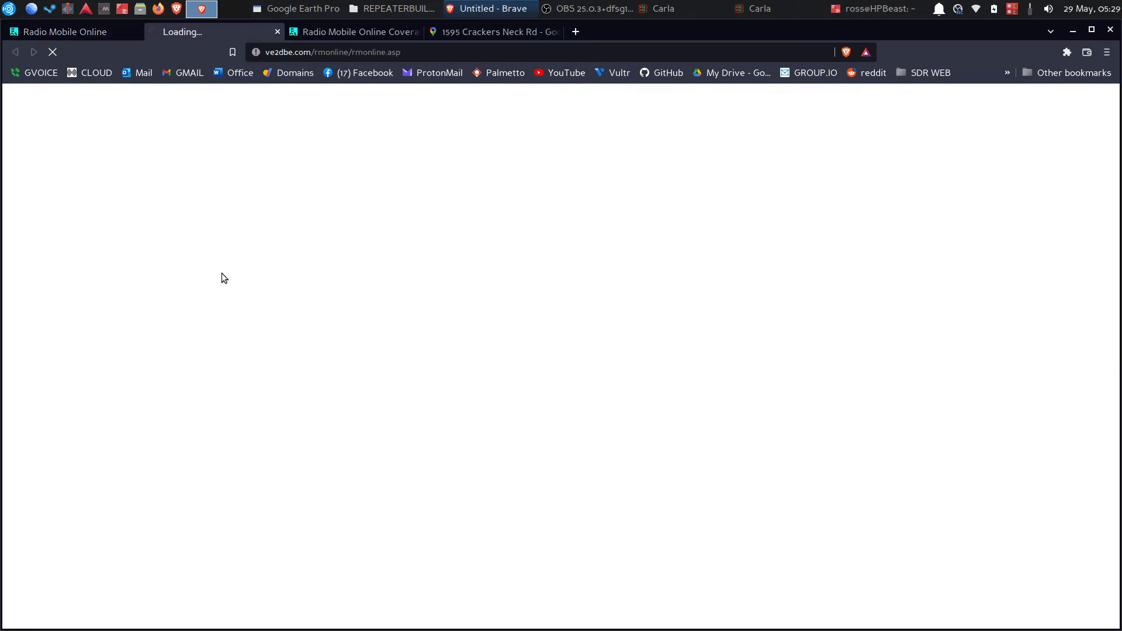
# - Read through the goose 462.7 MHz report and compare it with the open gmrszellorepeater 462.7 MHz** report
pyautogui.scroll(-5, 282, 269)
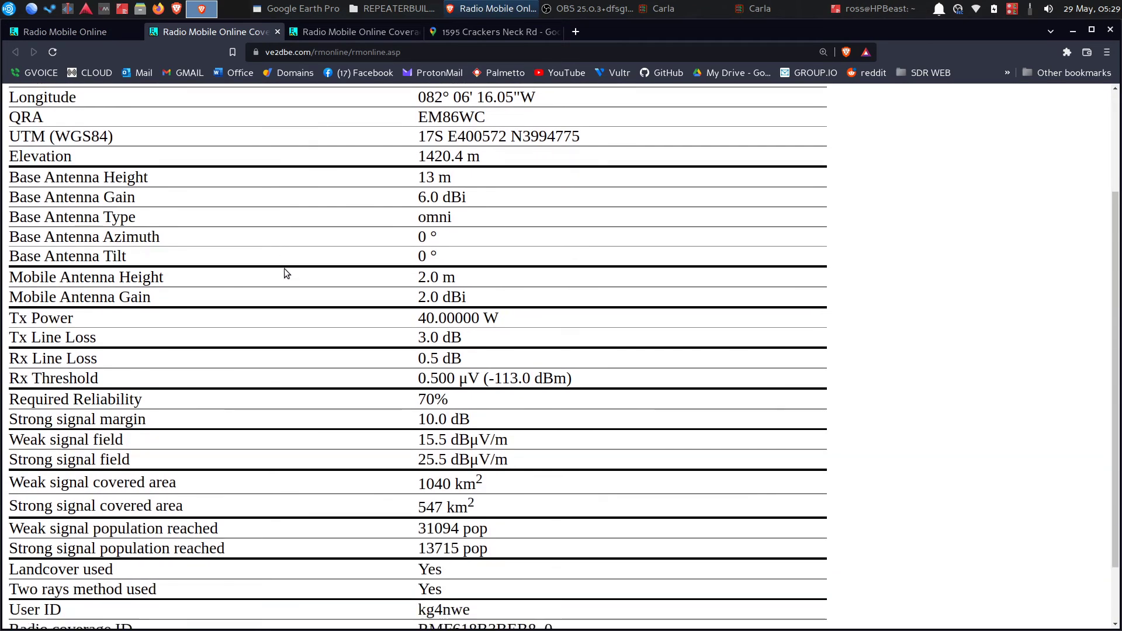
pyautogui.scroll(5, 296, 313)
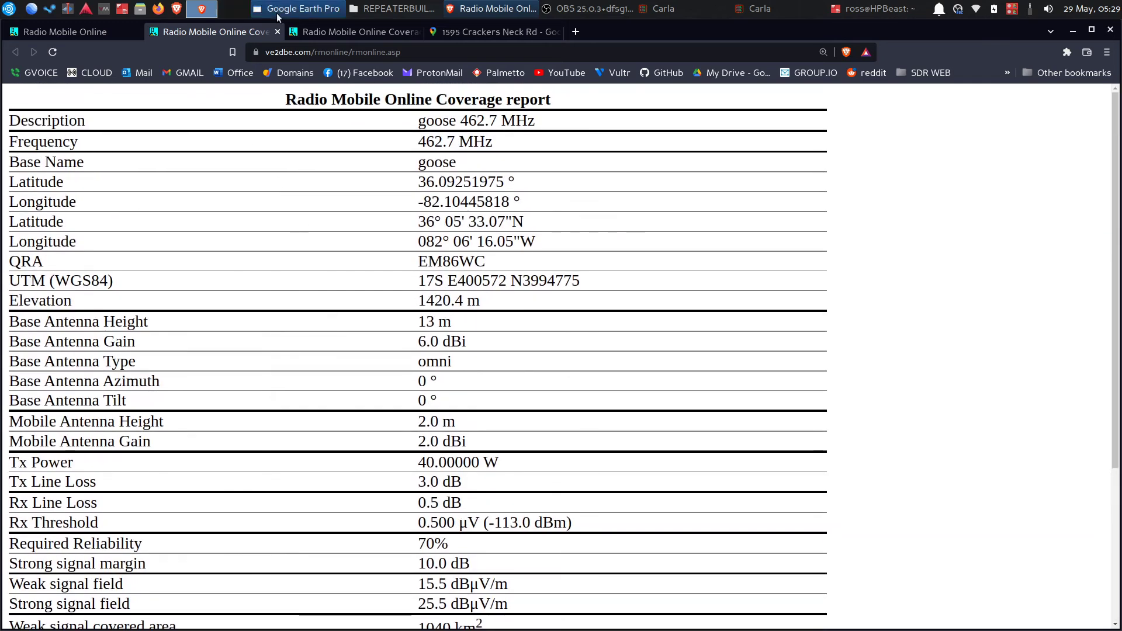
pyautogui.click(366, 29)
pyautogui.scroll(4, 559, 297)
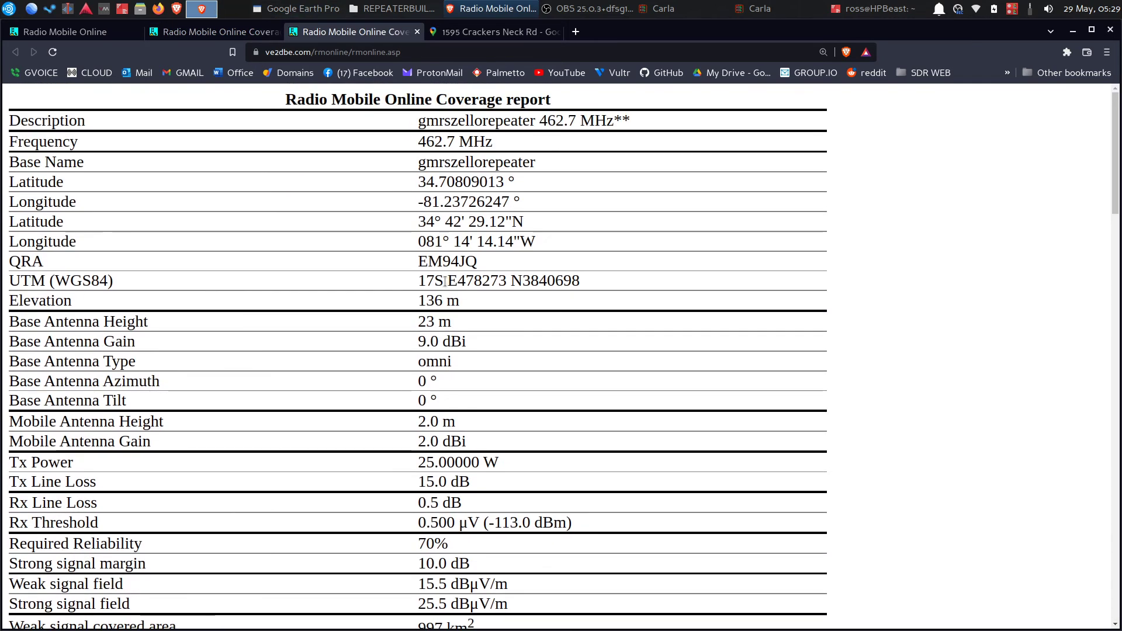
pyautogui.click(96, 29)
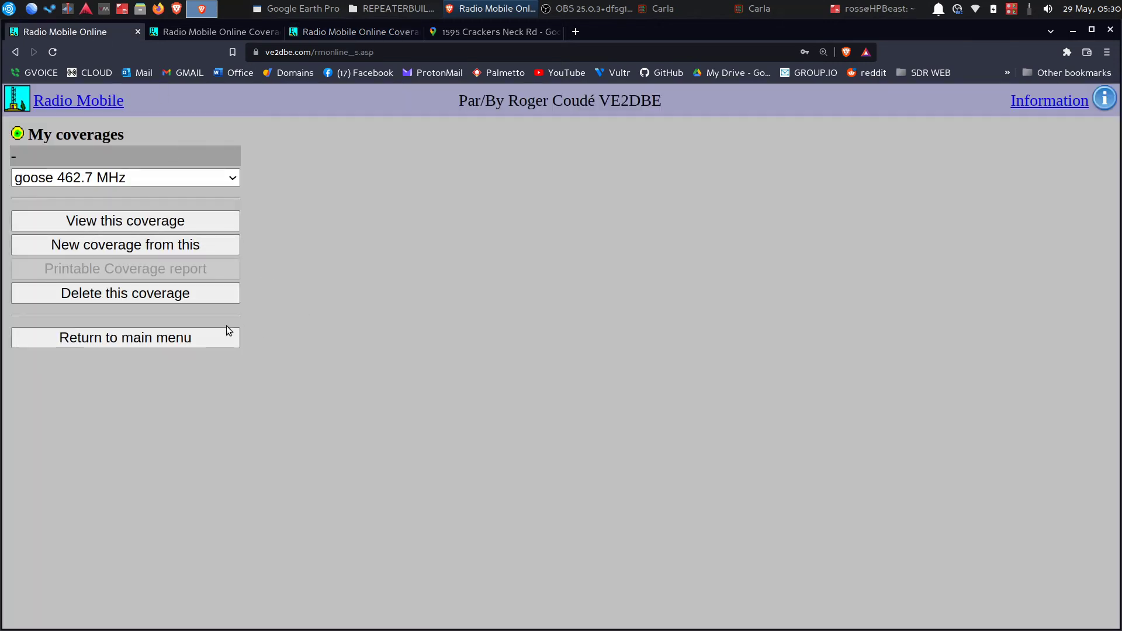
pyautogui.click(196, 33)
pyautogui.click(321, 34)
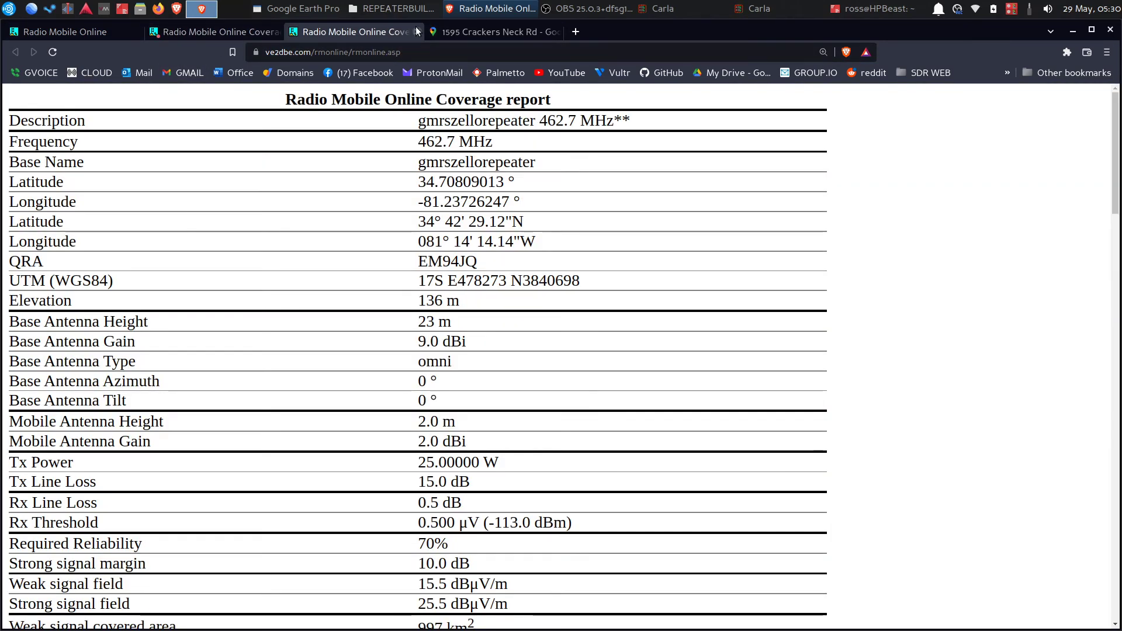
# - Try to save the goose 462.7 MHz report as a PDF, cancel the save and close that report
pyautogui.click(259, 35)
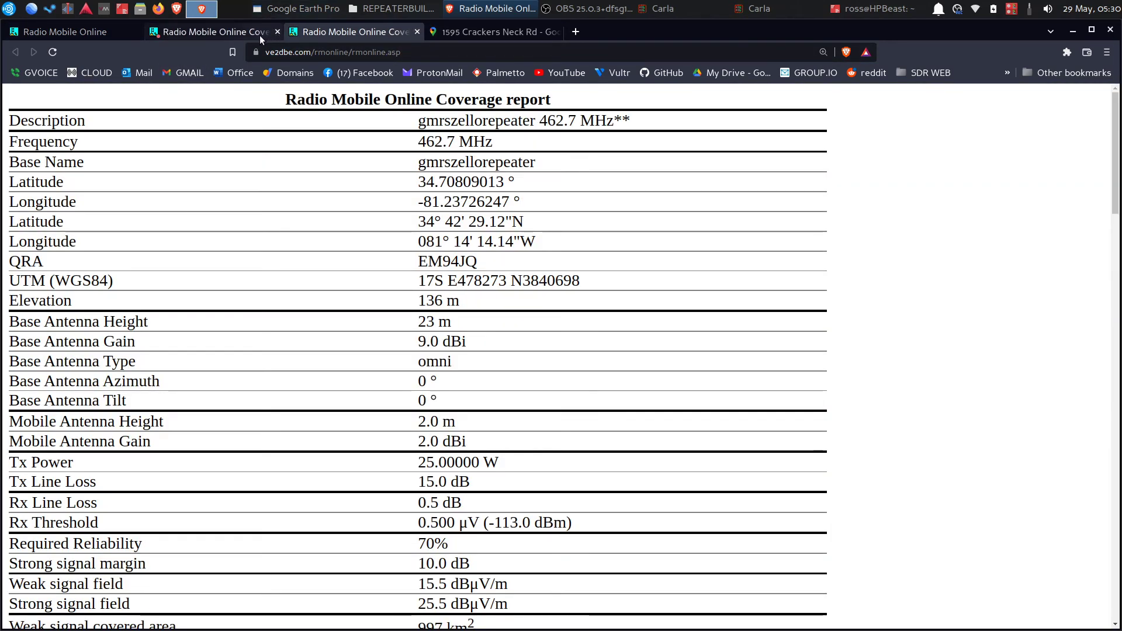
pyautogui.hotkey('ctrl', 'p')
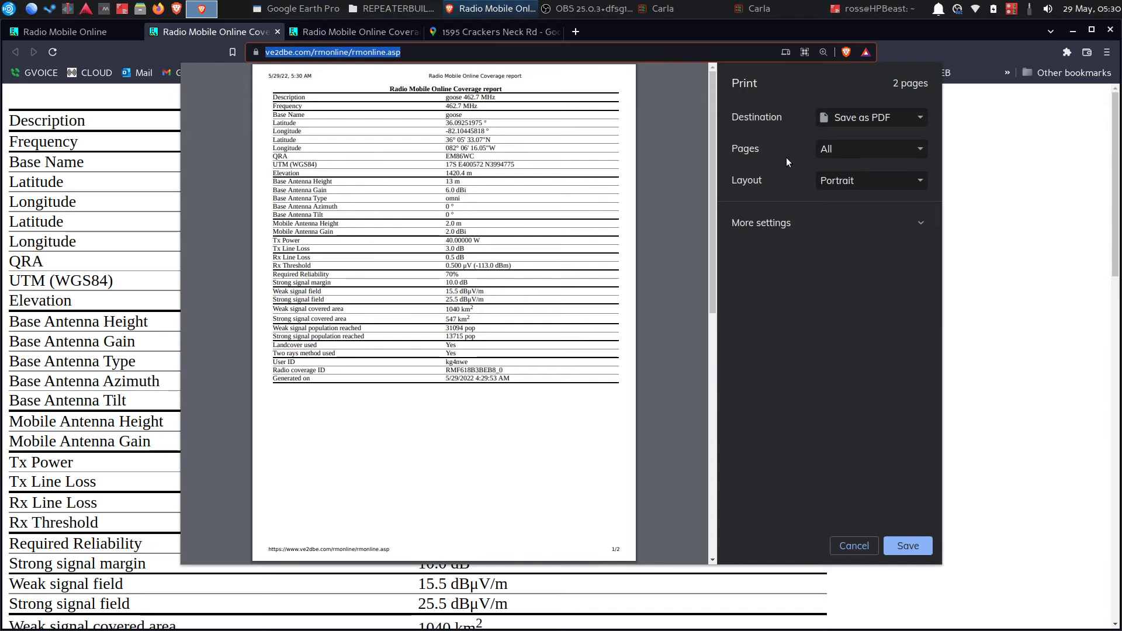
pyautogui.click(907, 545)
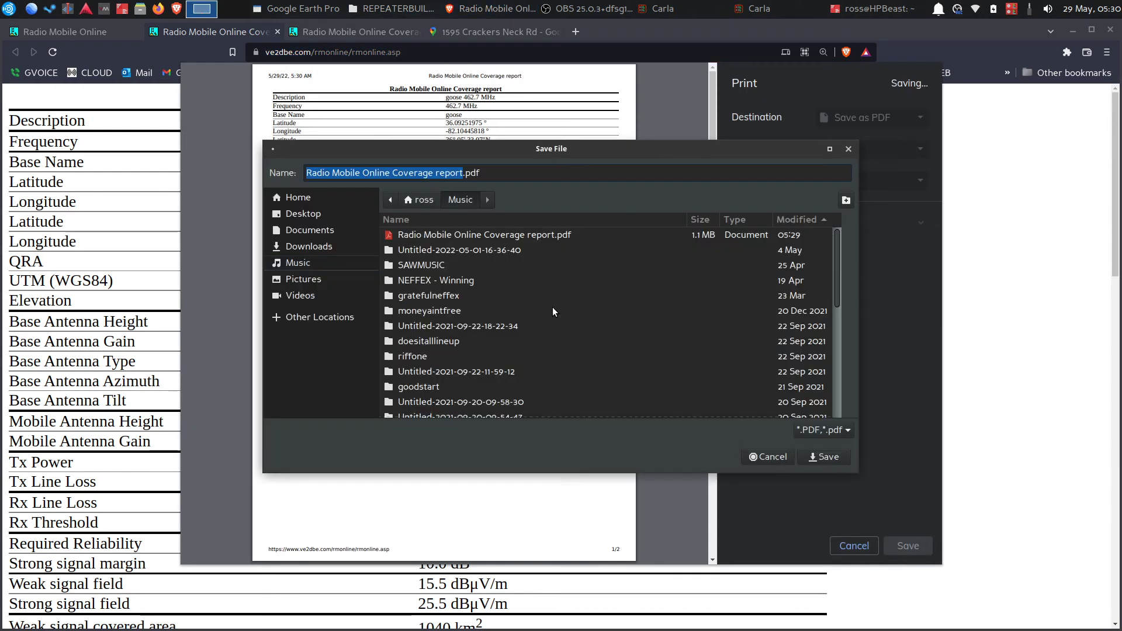
pyautogui.click(760, 454)
pyautogui.click(853, 545)
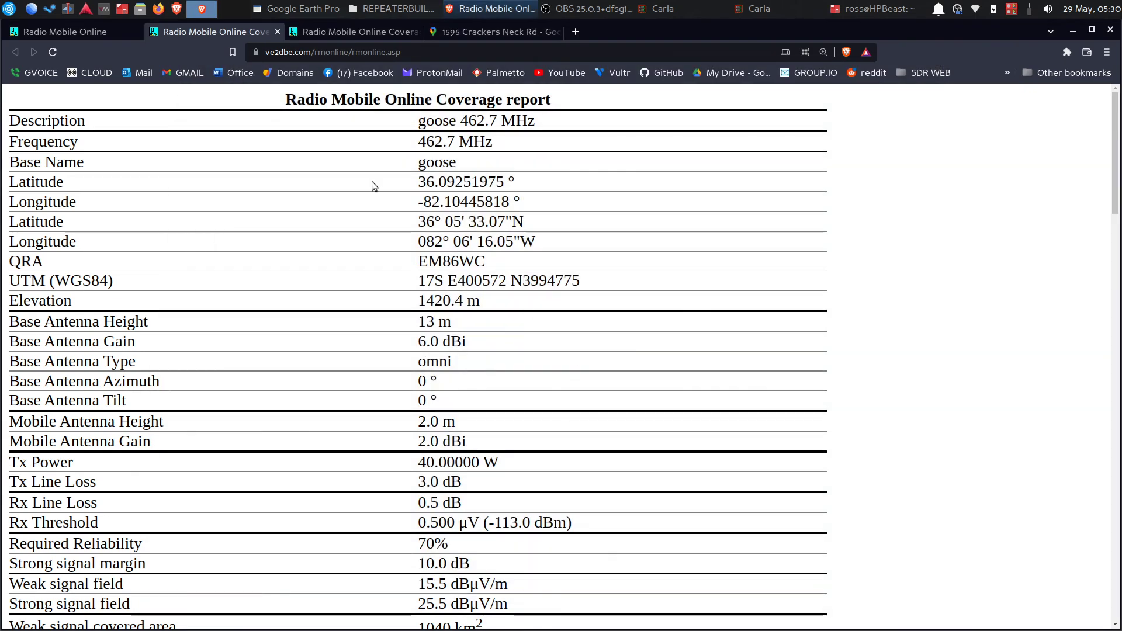
pyautogui.click(277, 31)
# - Open the saved Radio Mobile Online Coverage report.pdf from the Music folder in the file manager
pyautogui.click(380, 7)
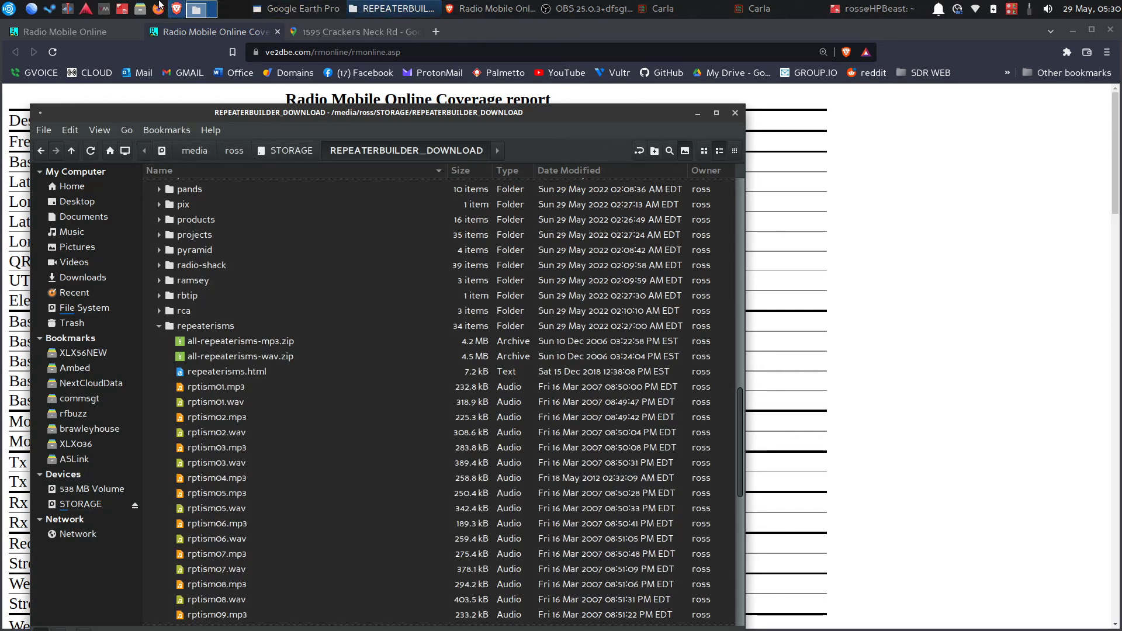
pyautogui.click(142, 13)
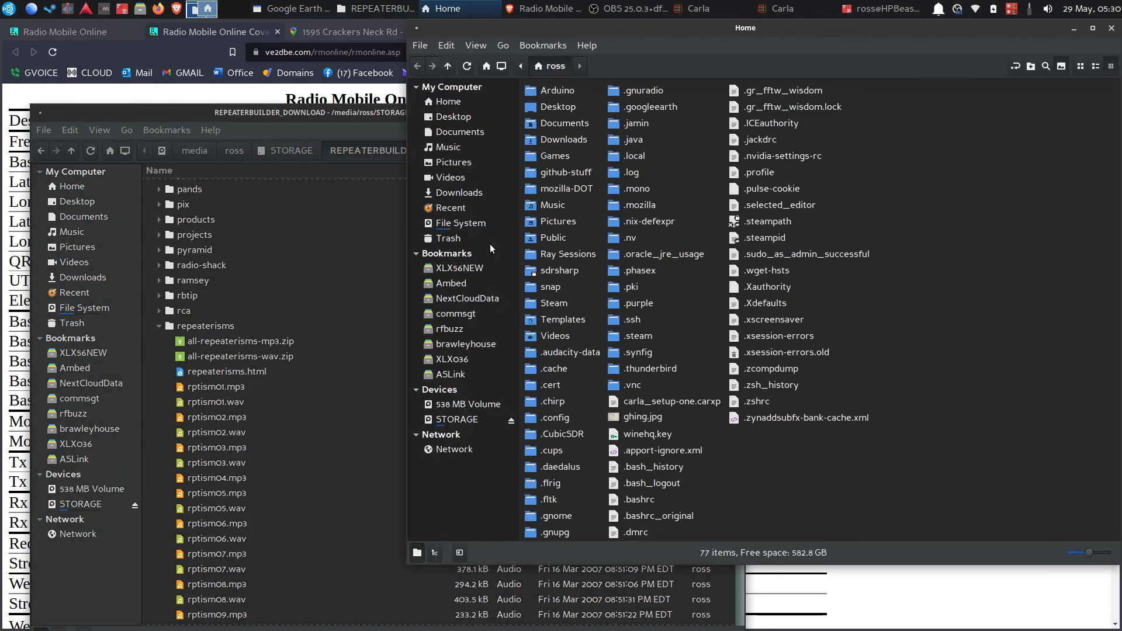
pyautogui.click(435, 146)
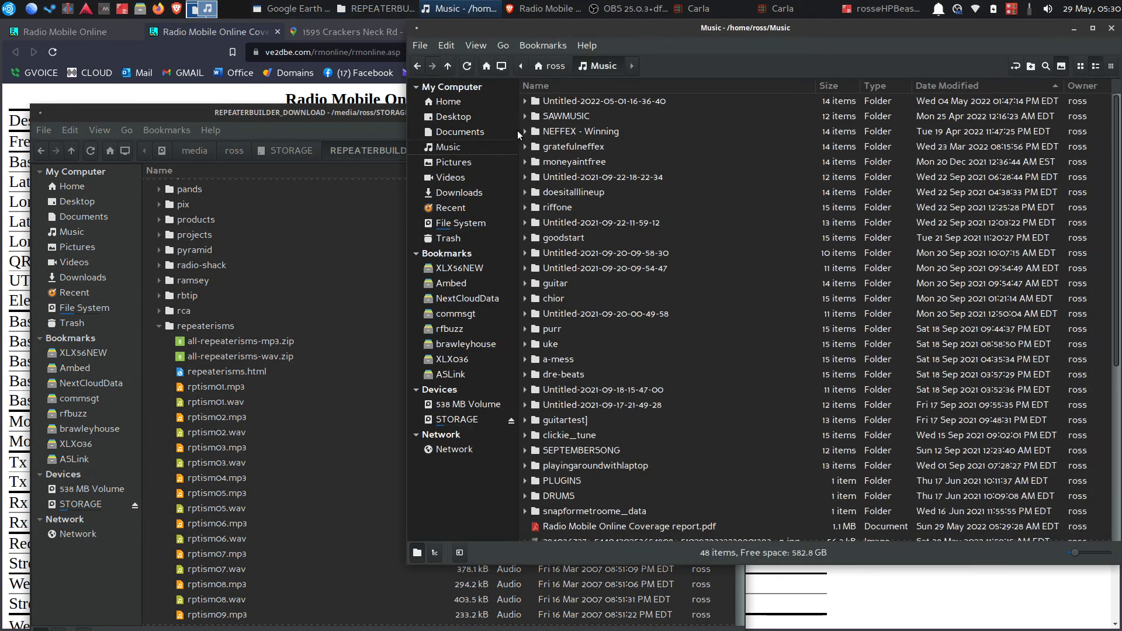
pyautogui.scroll(-1, 629, 539)
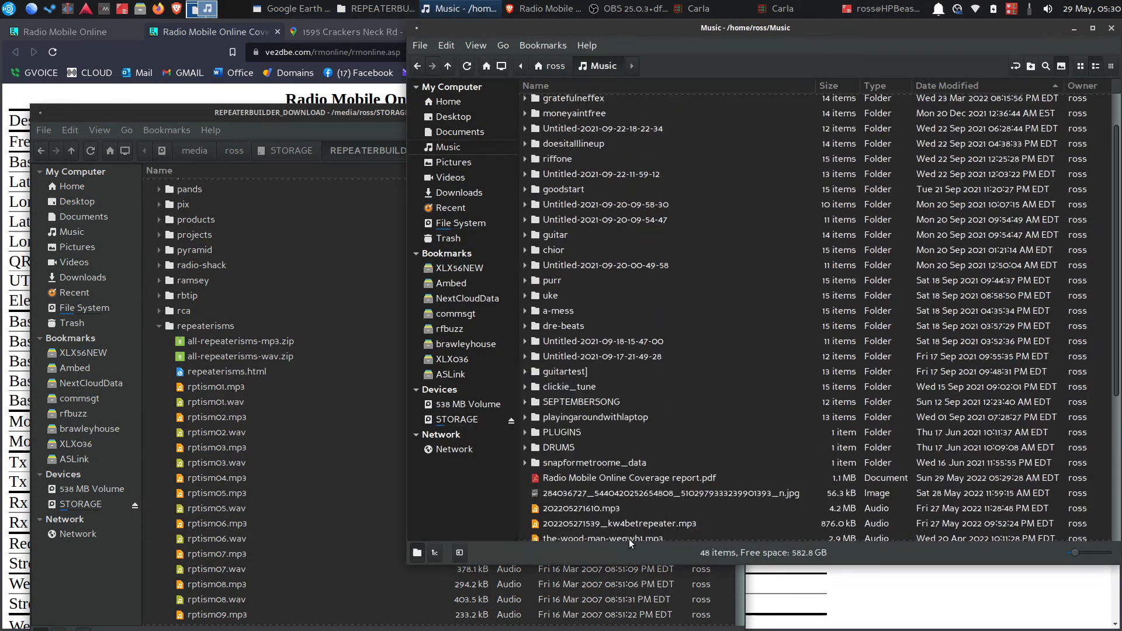
pyautogui.click(644, 481)
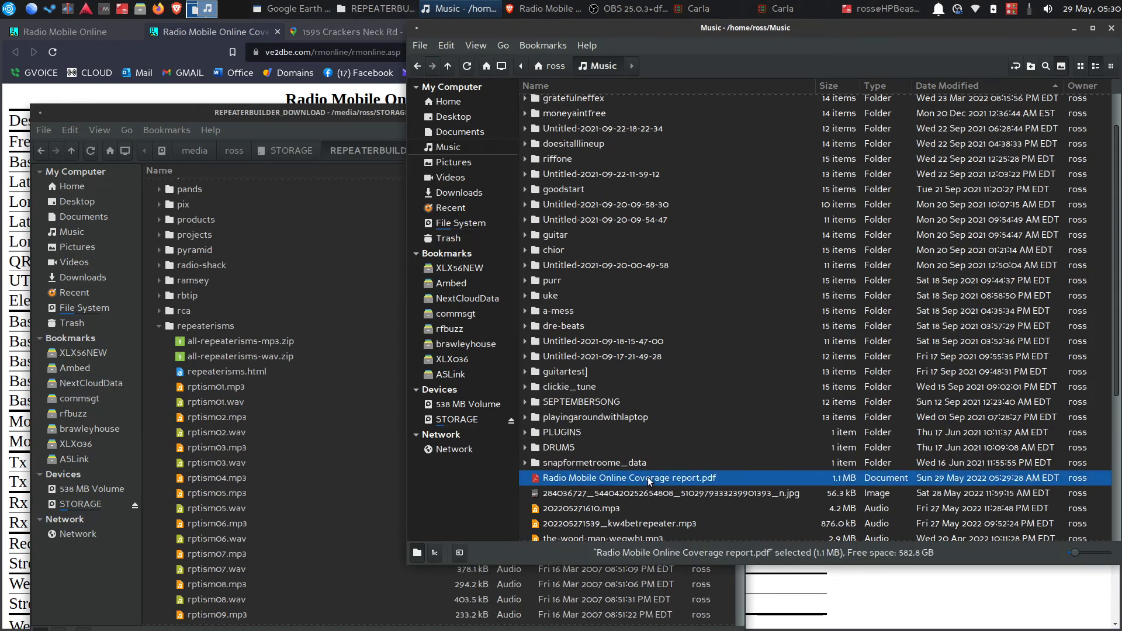
pyautogui.doubleClick(648, 477)
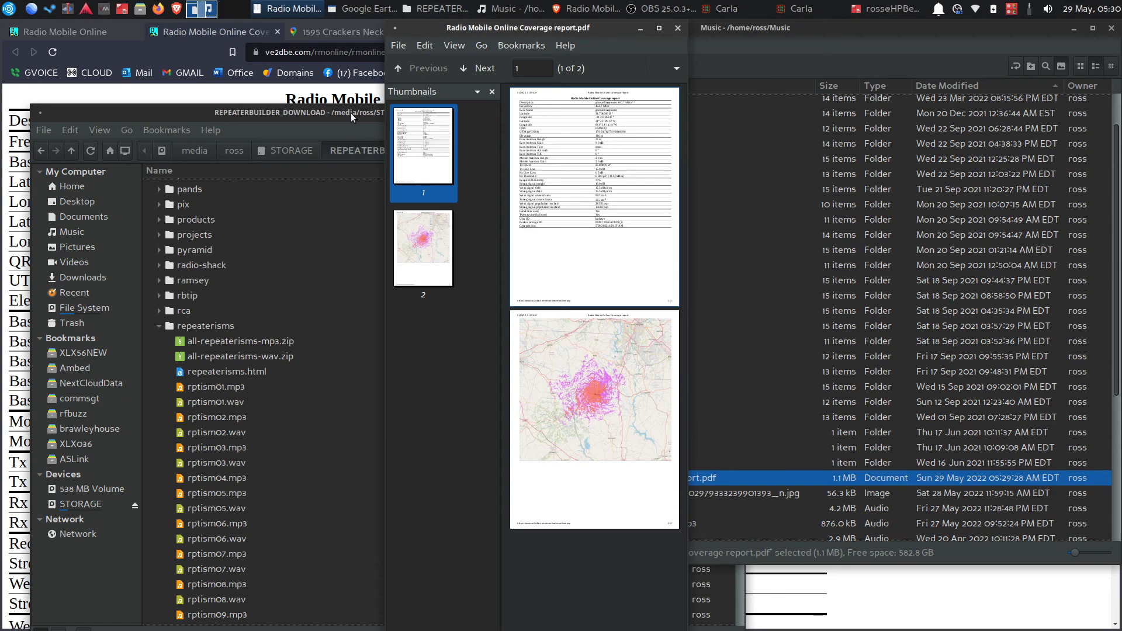
# - Close the REPEATERBUILDER_DOWNLOAD folder window and view the maximized PDF report through to the coverage map on page 2
pyautogui.click(351, 113)
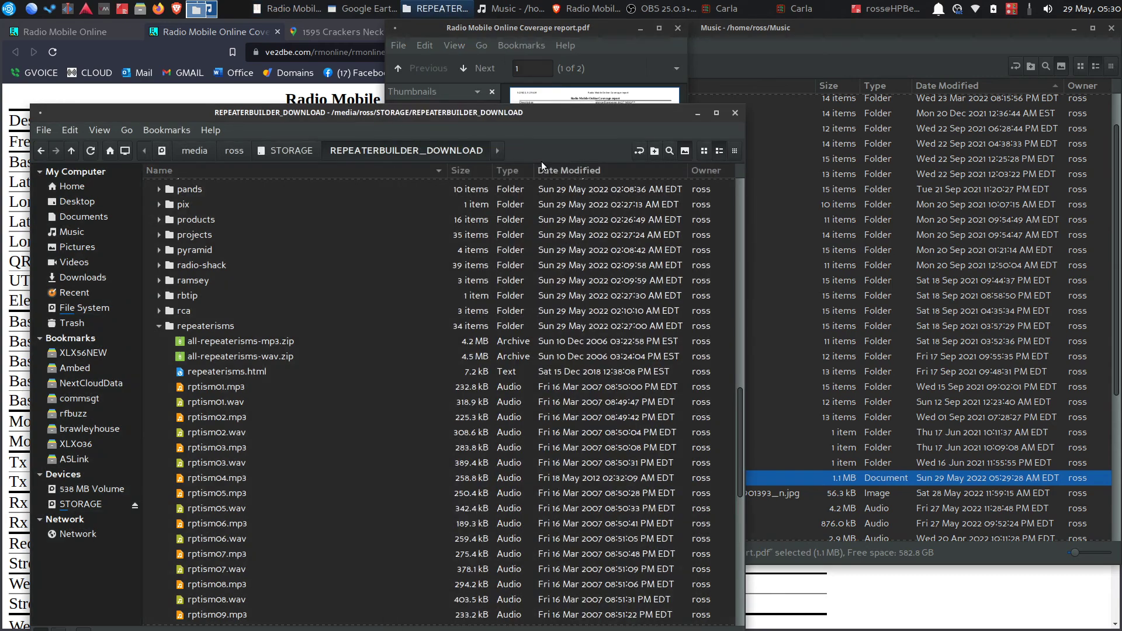
pyautogui.click(734, 114)
pyautogui.click(659, 28)
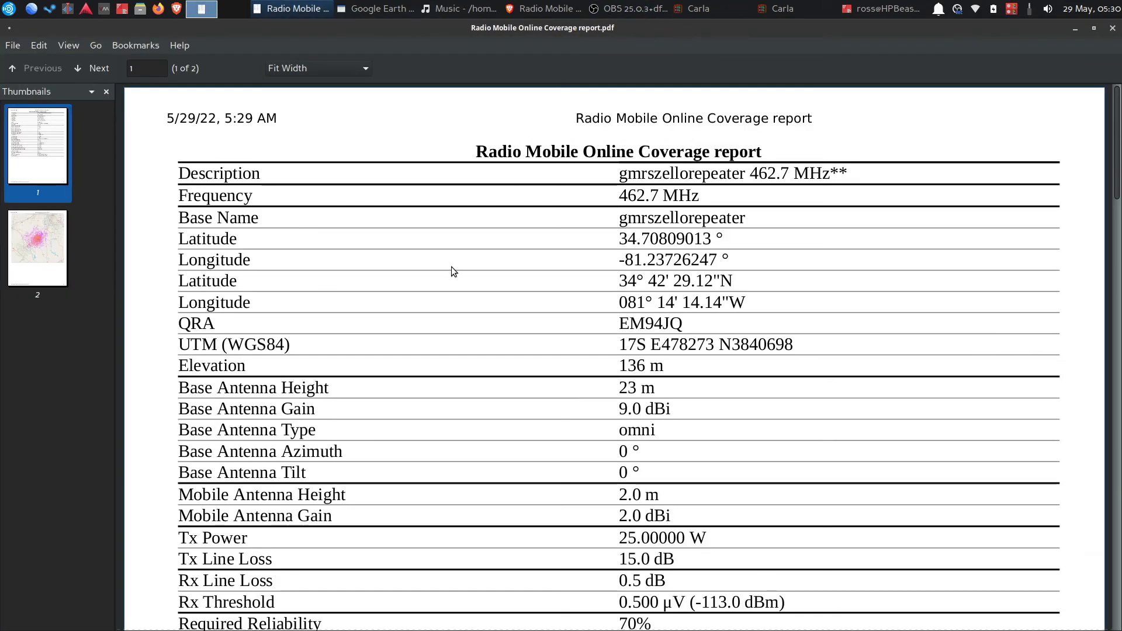
pyautogui.scroll(-10, 435, 370)
pyautogui.click(59, 271)
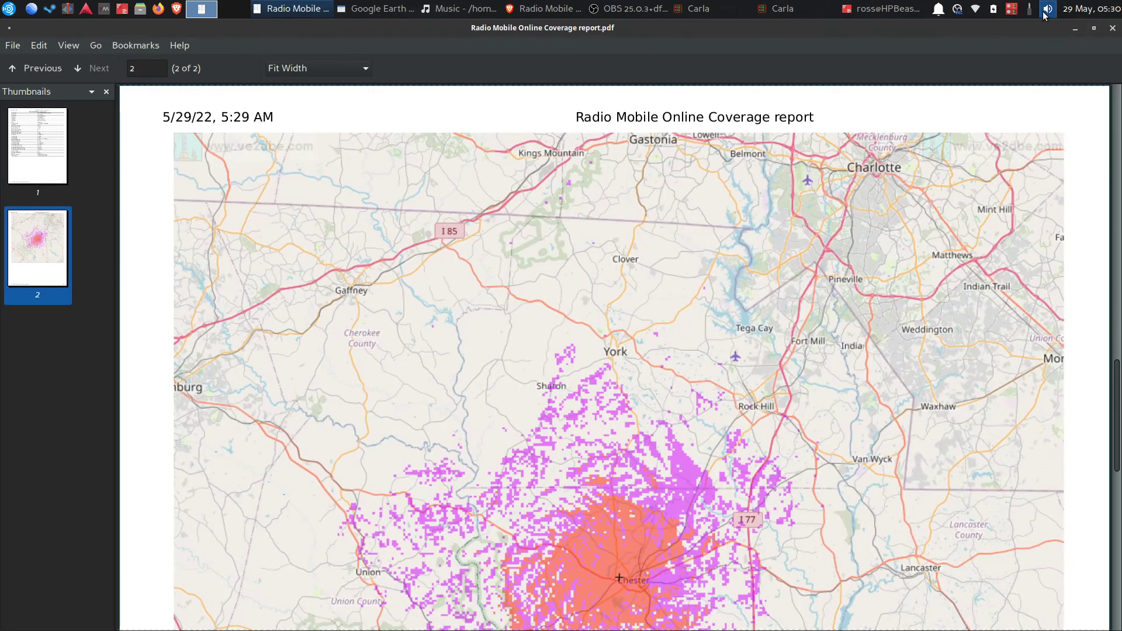
# - Restore the PDF viewer to a smaller window, widen it, and examine the whole coverage map on page 2
pyautogui.click(1094, 28)
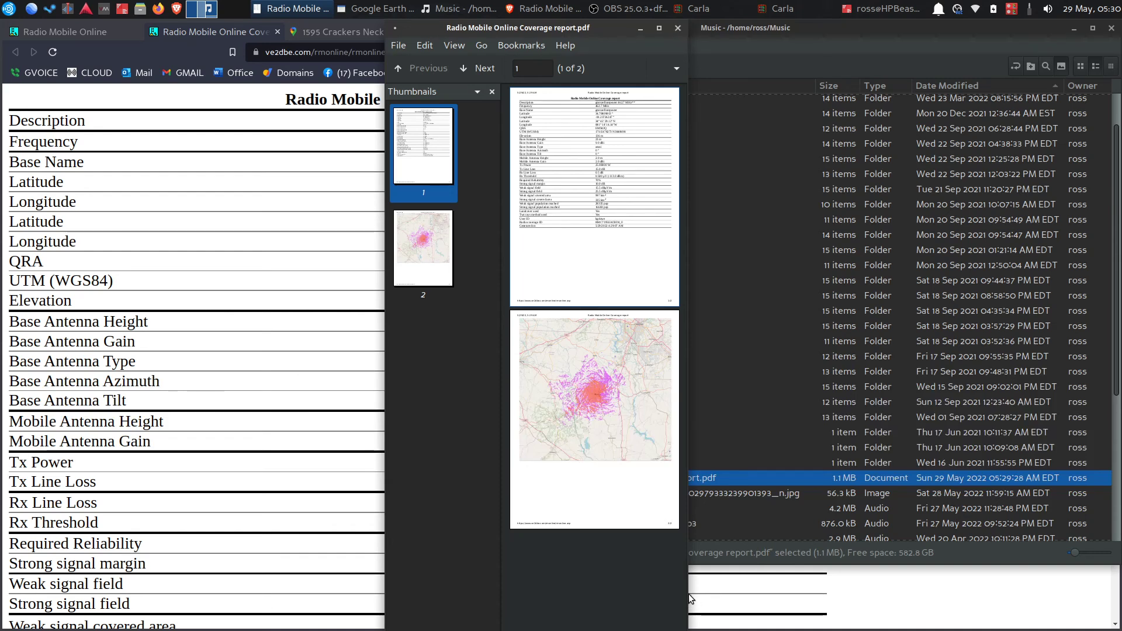
pyautogui.moveTo(688, 593); pyautogui.dragTo(871, 579)
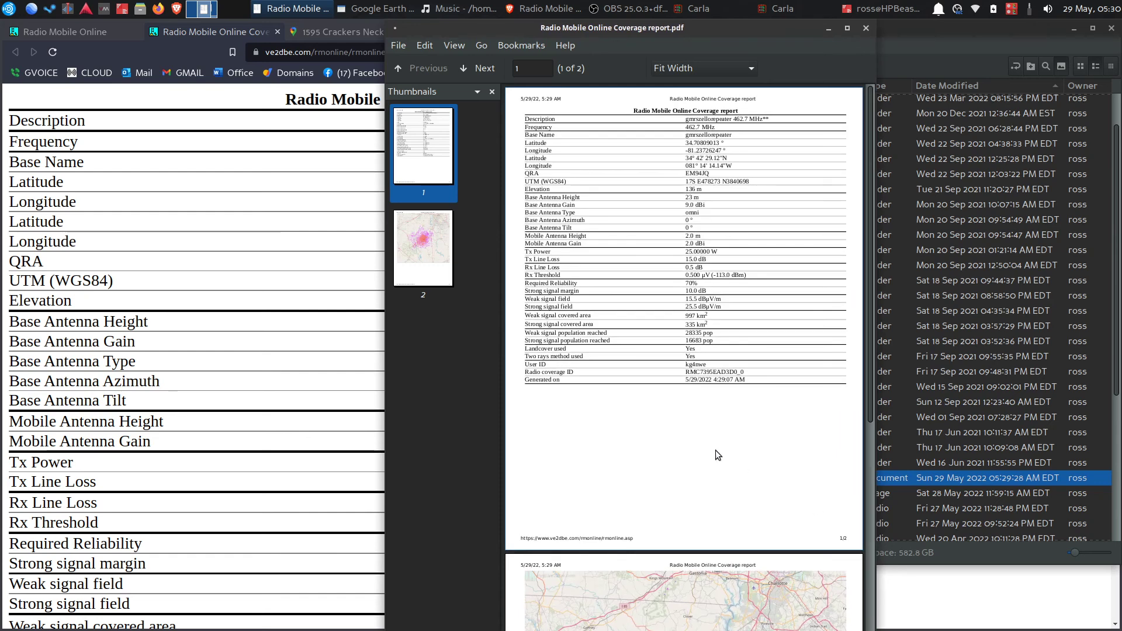
pyautogui.scroll(-5, 708, 458)
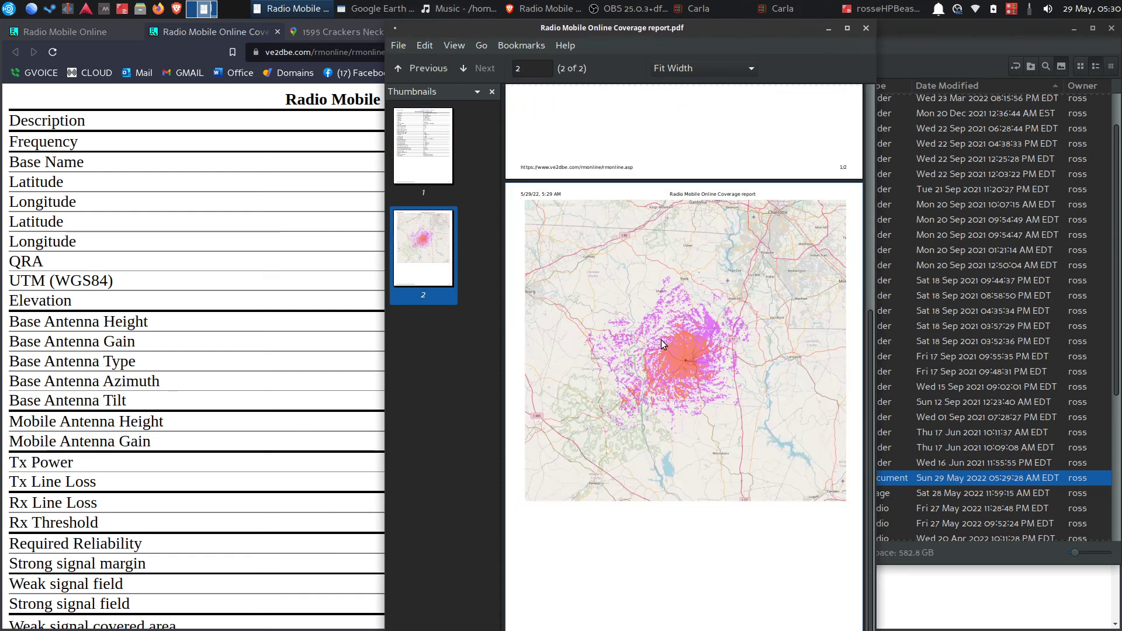
pyautogui.scroll(2, 685, 367)
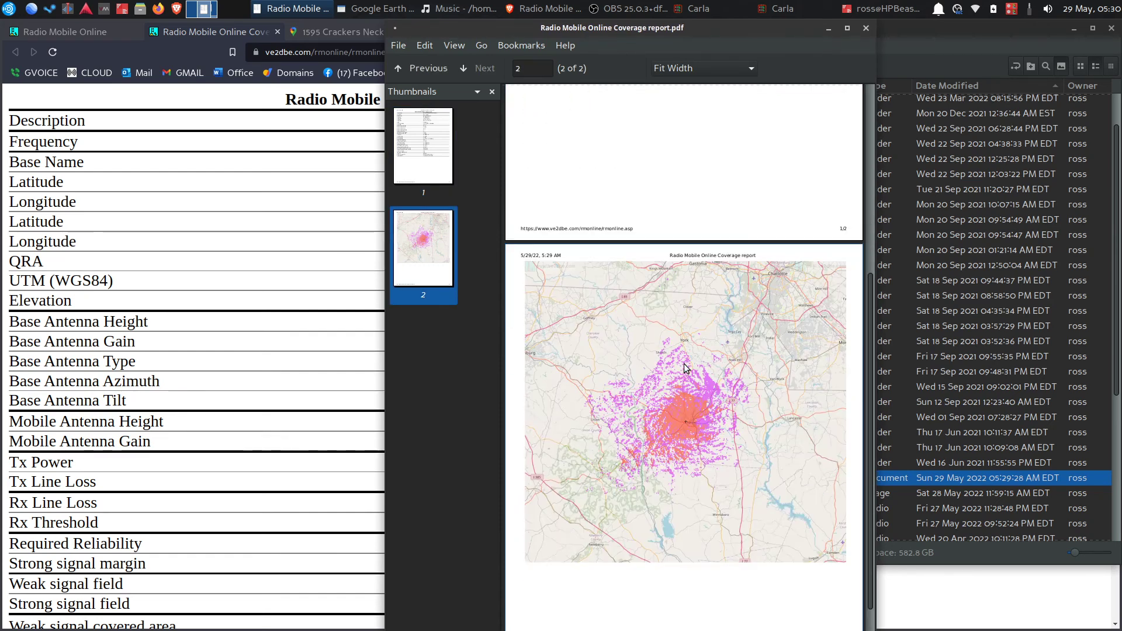
# - Review the PDF coverage report, checking the parameter table on page 1 and the coverage map on page 2
pyautogui.scroll(2, 685, 365)
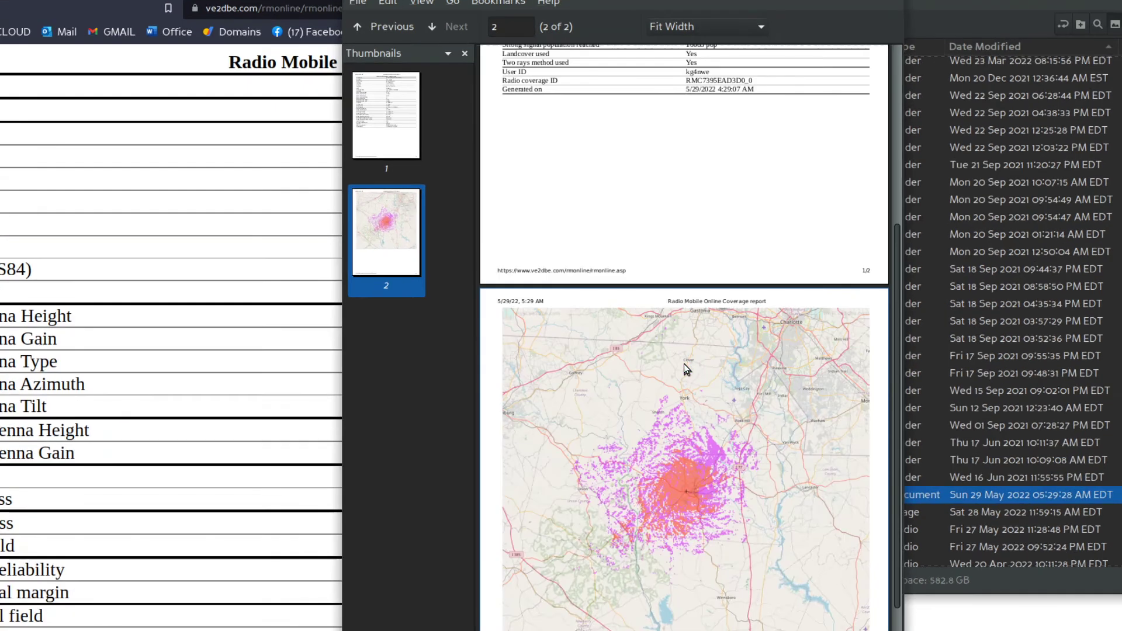
pyautogui.scroll(-2, 683, 363)
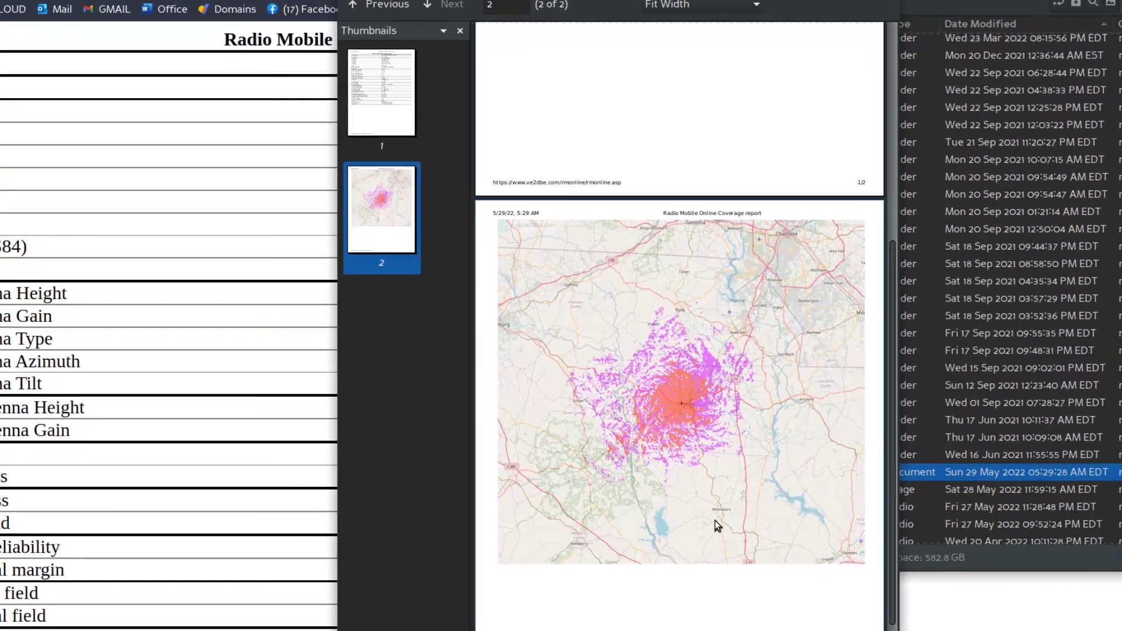
pyautogui.scroll(10, 713, 513)
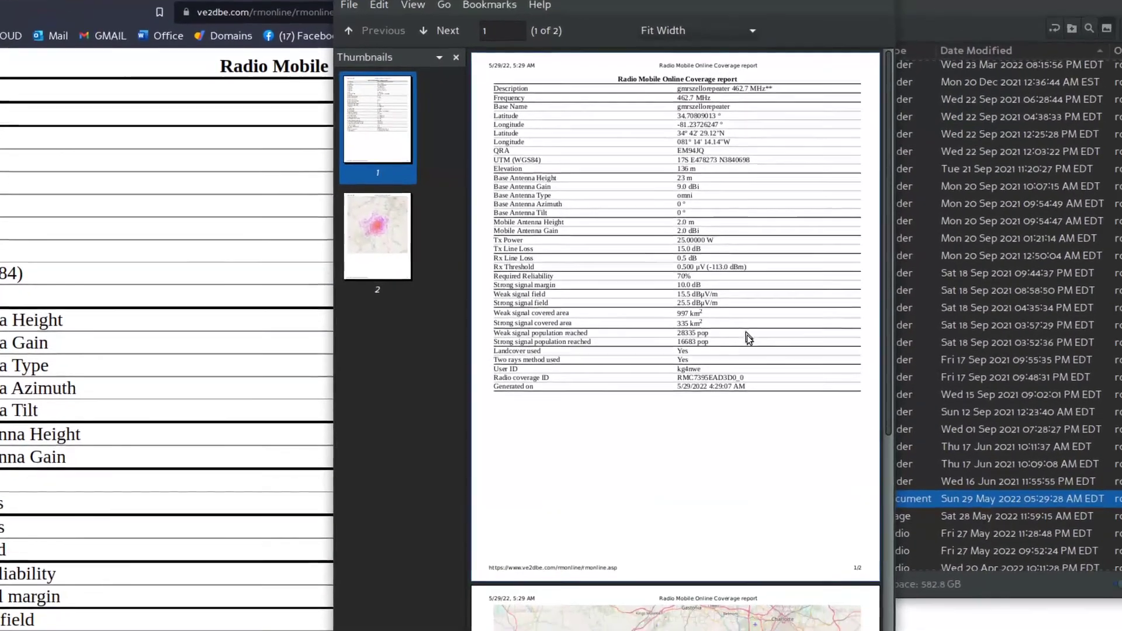
pyautogui.scroll(-5, 753, 356)
pyautogui.scroll(-3, 755, 422)
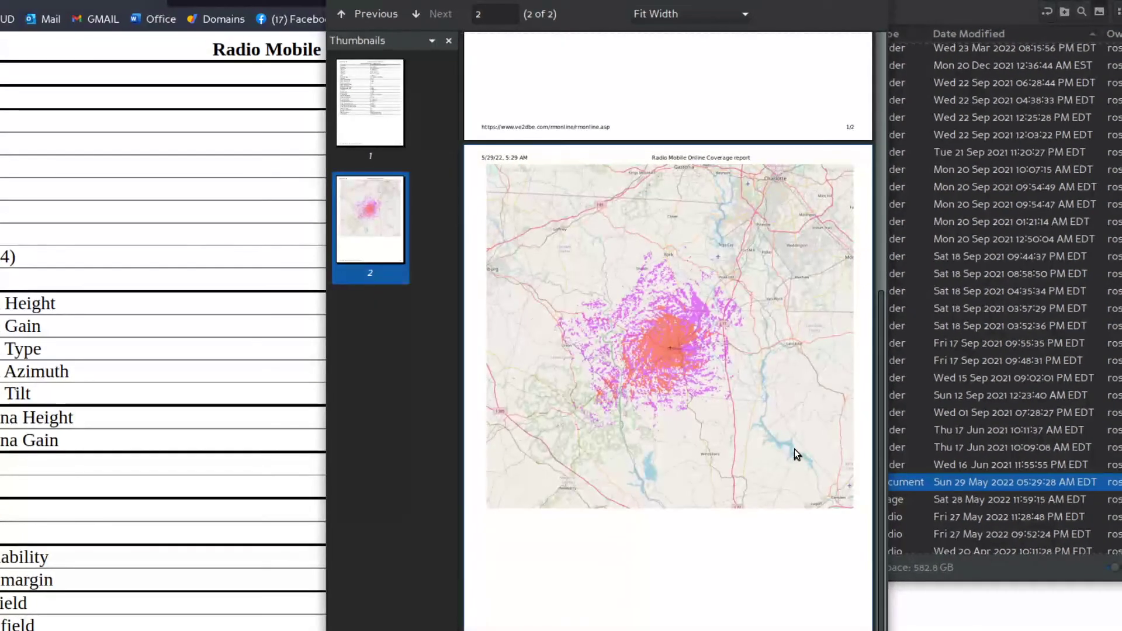
pyautogui.scroll(1, 782, 435)
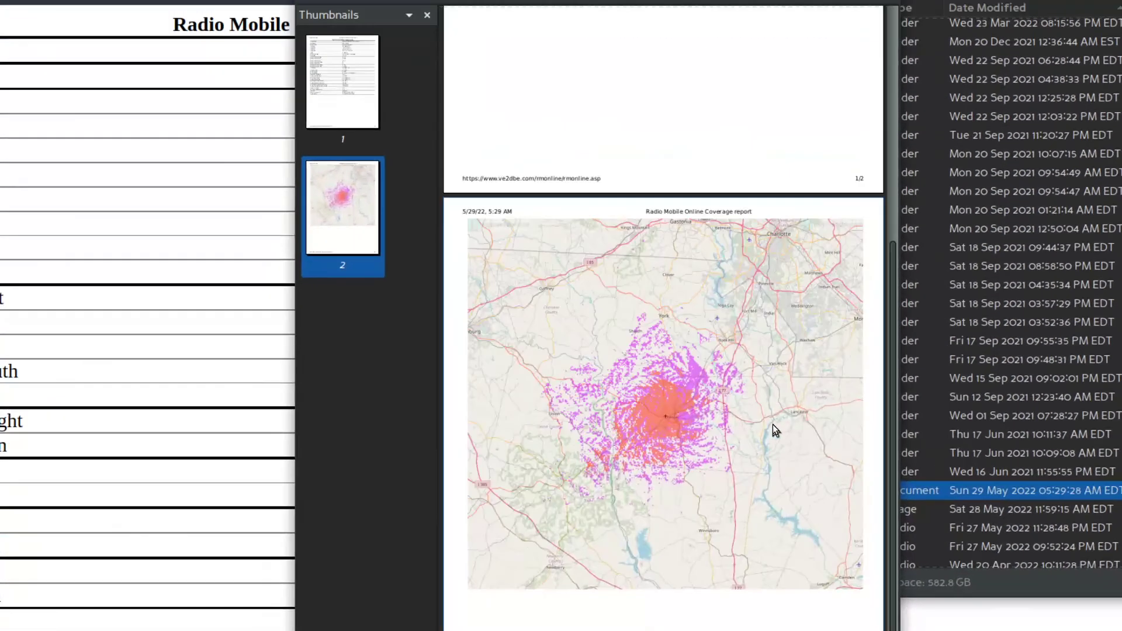
pyautogui.scroll(1, 772, 425)
pyautogui.scroll(-1, 773, 427)
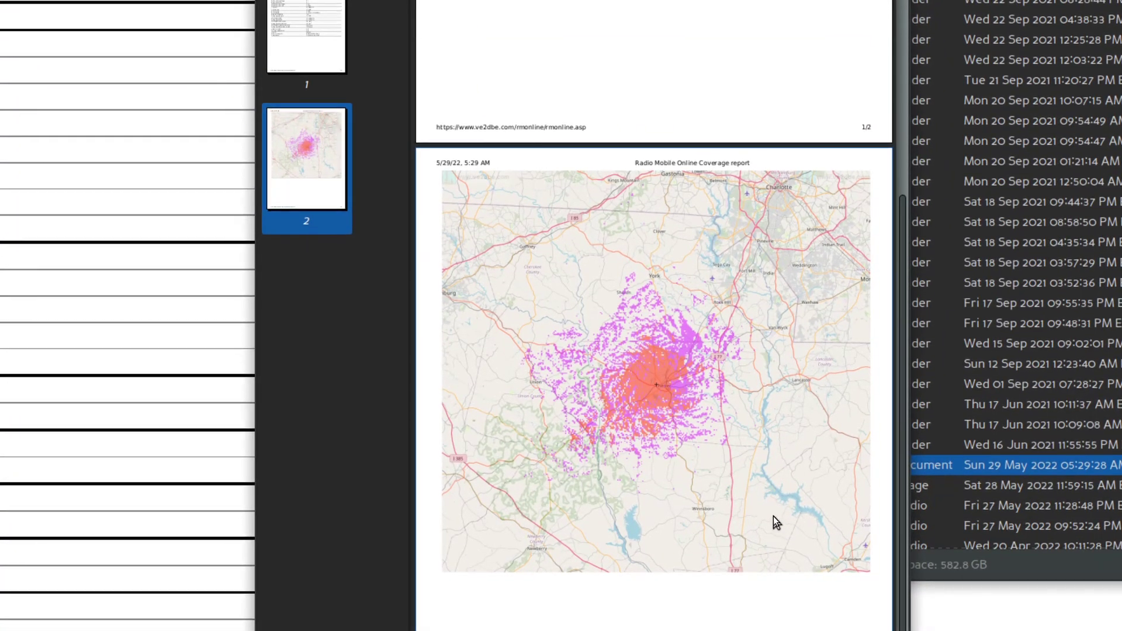
pyautogui.scroll(2, 757, 503)
pyautogui.scroll(-3, 737, 493)
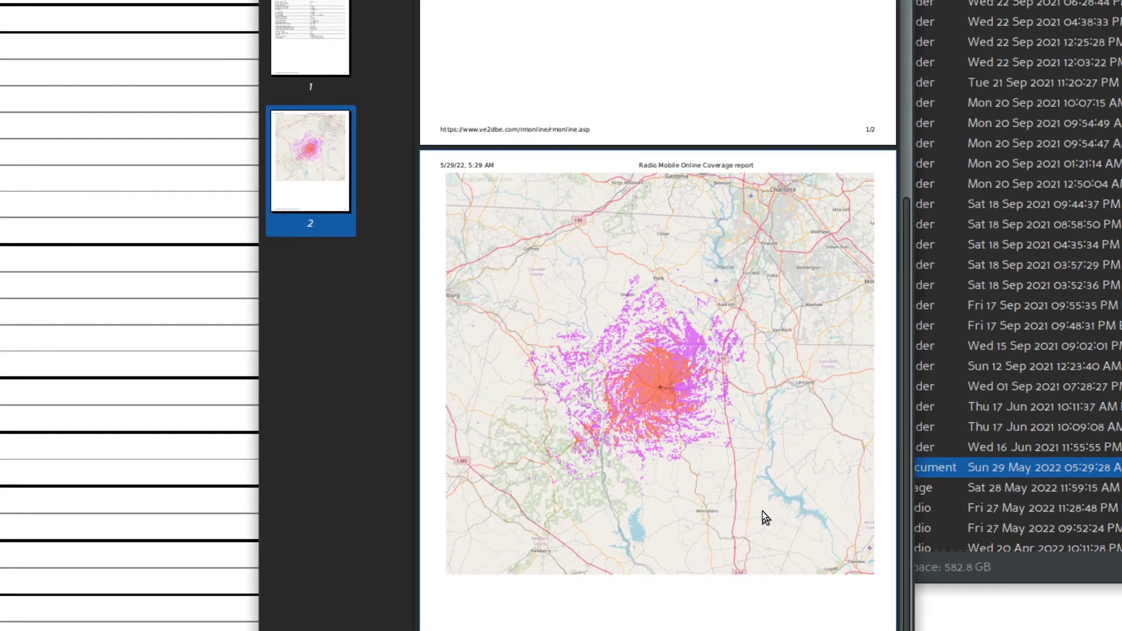
pyautogui.scroll(3, 760, 509)
pyautogui.scroll(-3, 763, 511)
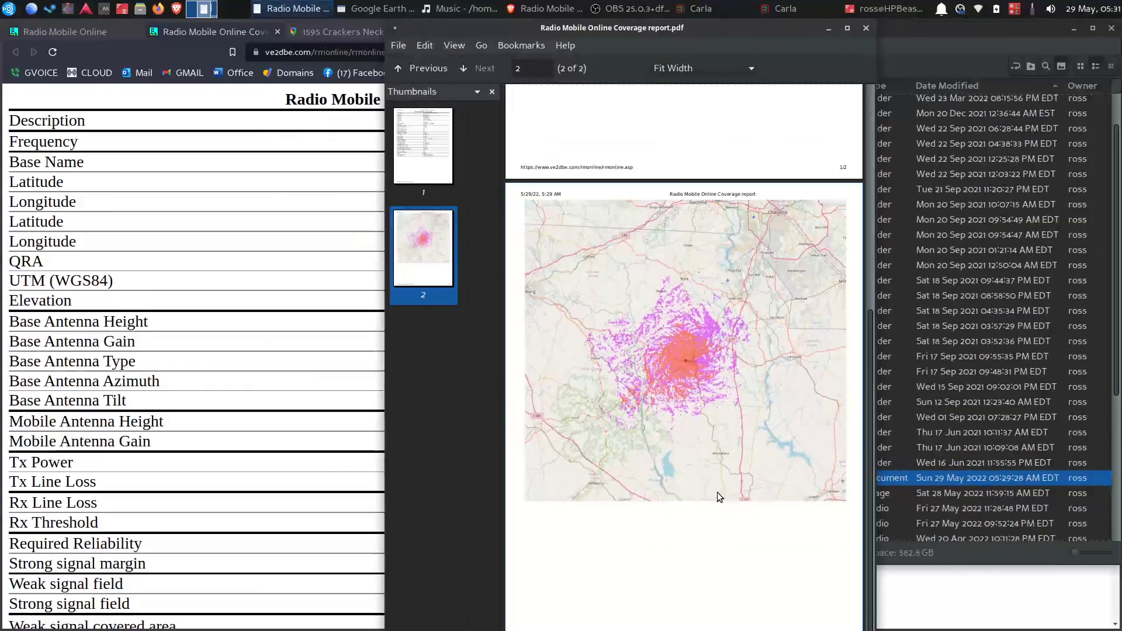
# - Close the PDF report, the Music folder window and the browser's coverage report page, returning to the saved coverages page
pyautogui.click(865, 27)
pyautogui.doubleClick(875, 29)
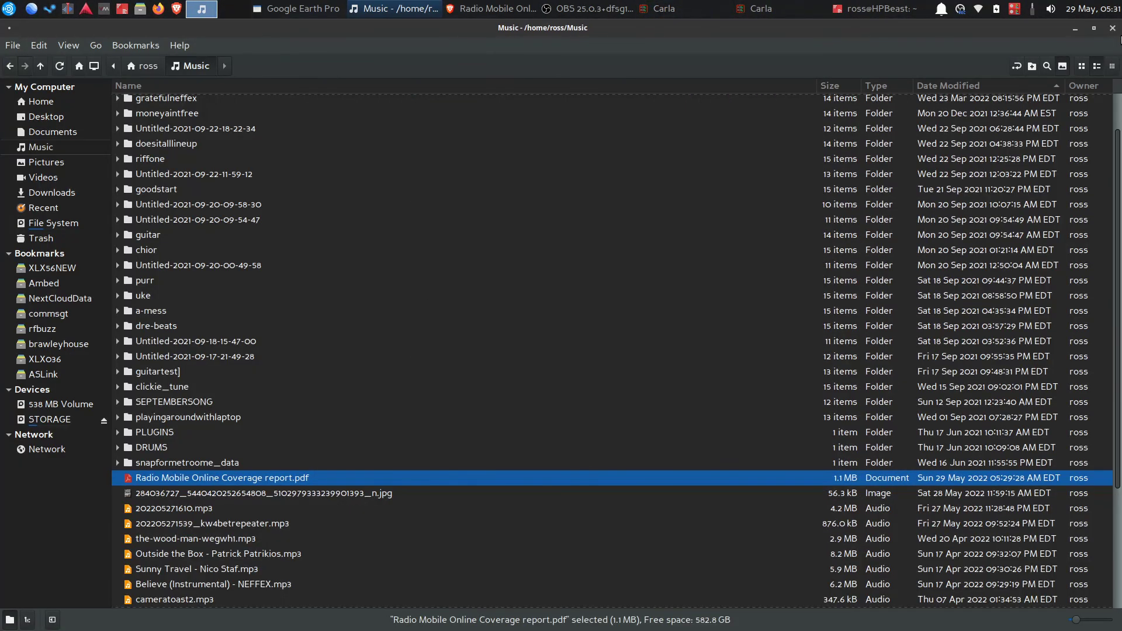
pyautogui.click(1111, 28)
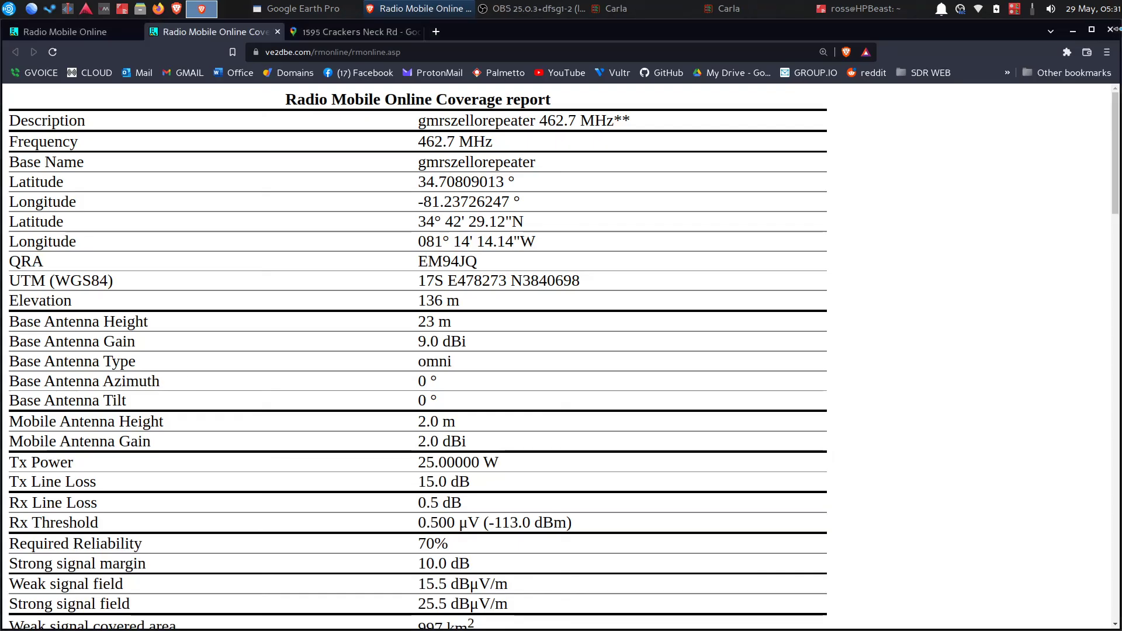
pyautogui.click(277, 31)
pyautogui.click(106, 33)
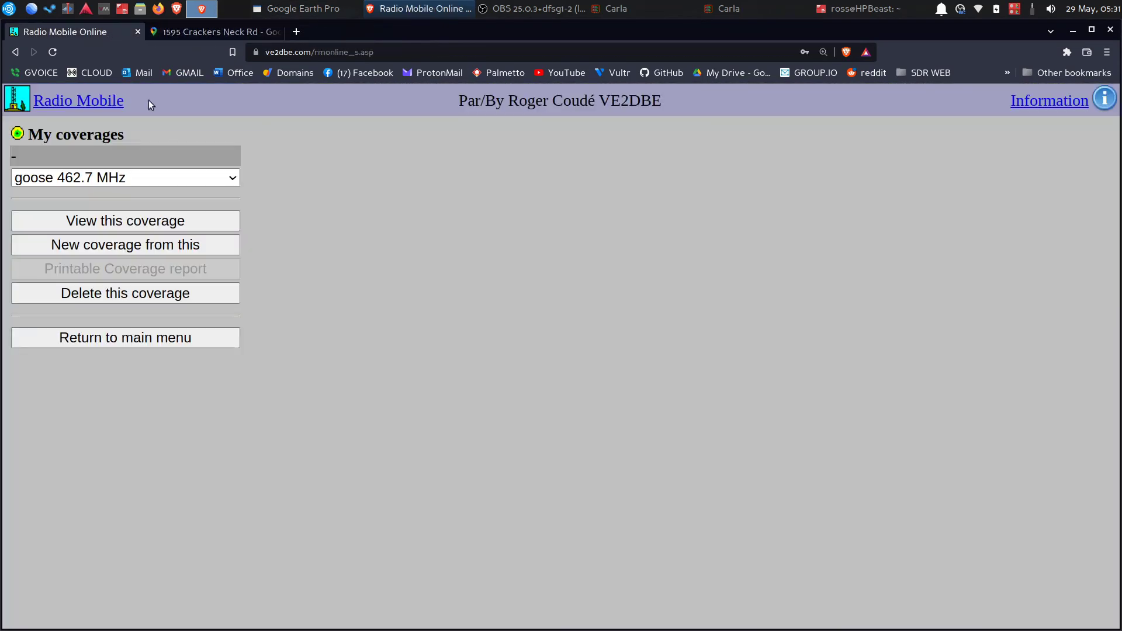
# - Reload the My Coverages page from the main page, select gmrszellorepeater 462.7 MHz**, and return to the main page
pyautogui.click(172, 344)
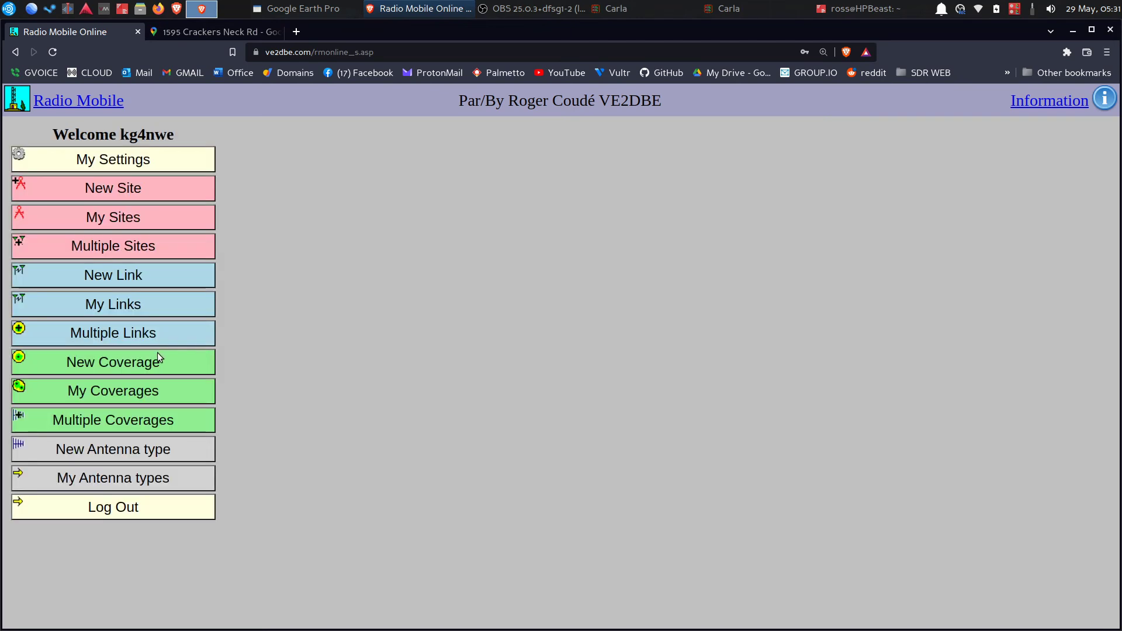
pyautogui.click(151, 392)
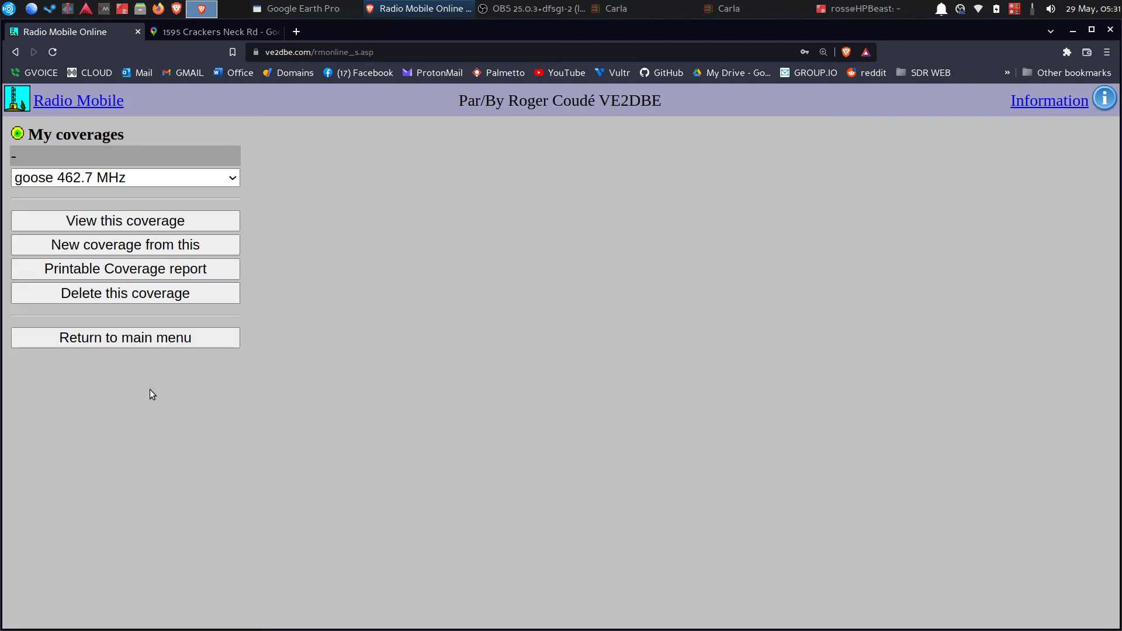
pyautogui.click(123, 177)
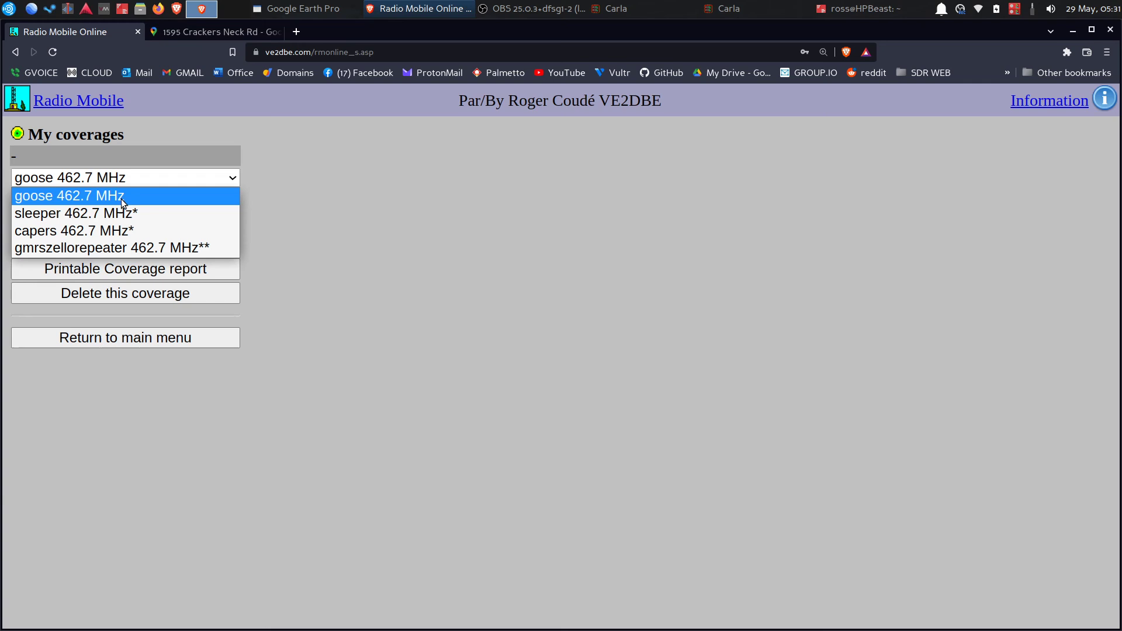
pyautogui.click(121, 248)
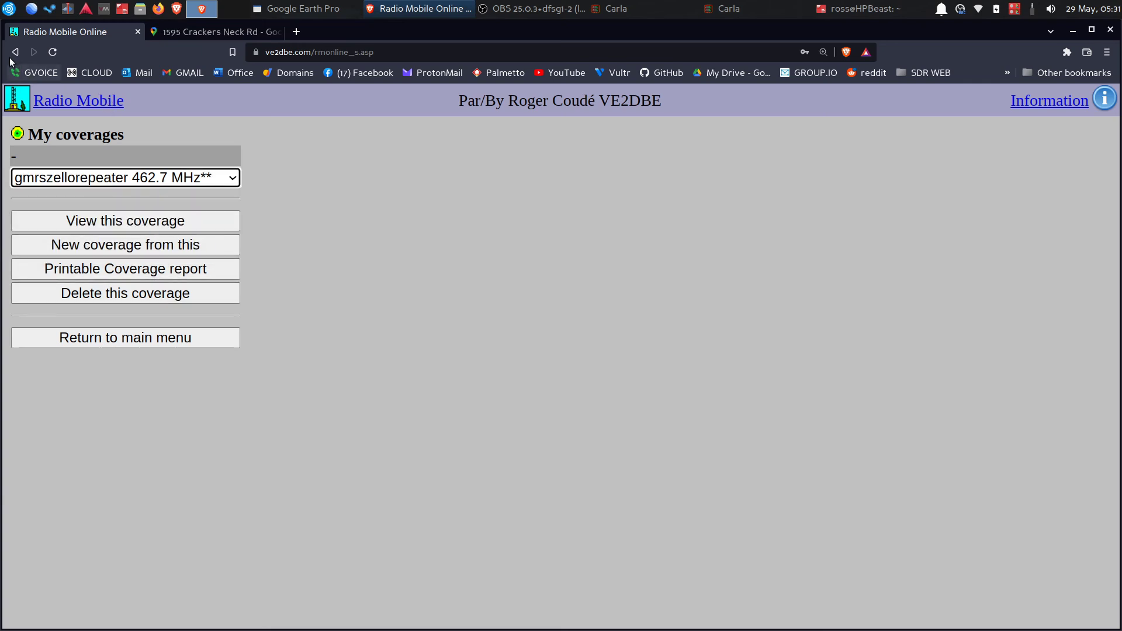
pyautogui.click(144, 333)
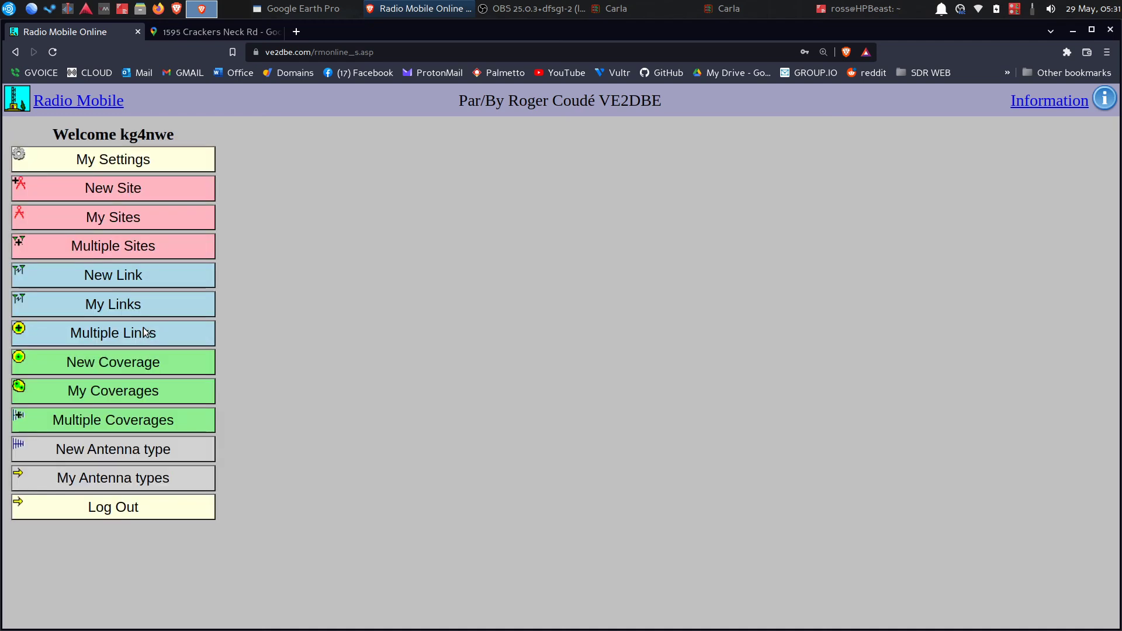
# - View the New Antenna type form and the Multiple Coverages page, submitting the latter with no coverage selected, and return to the main page
pyautogui.click(145, 449)
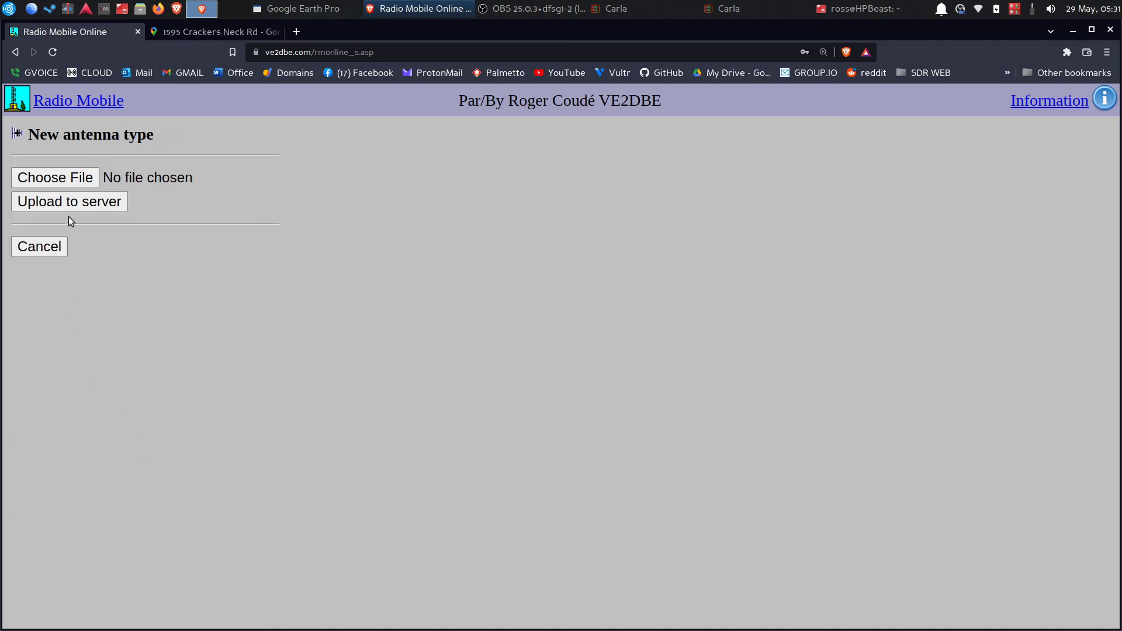
pyautogui.click(62, 246)
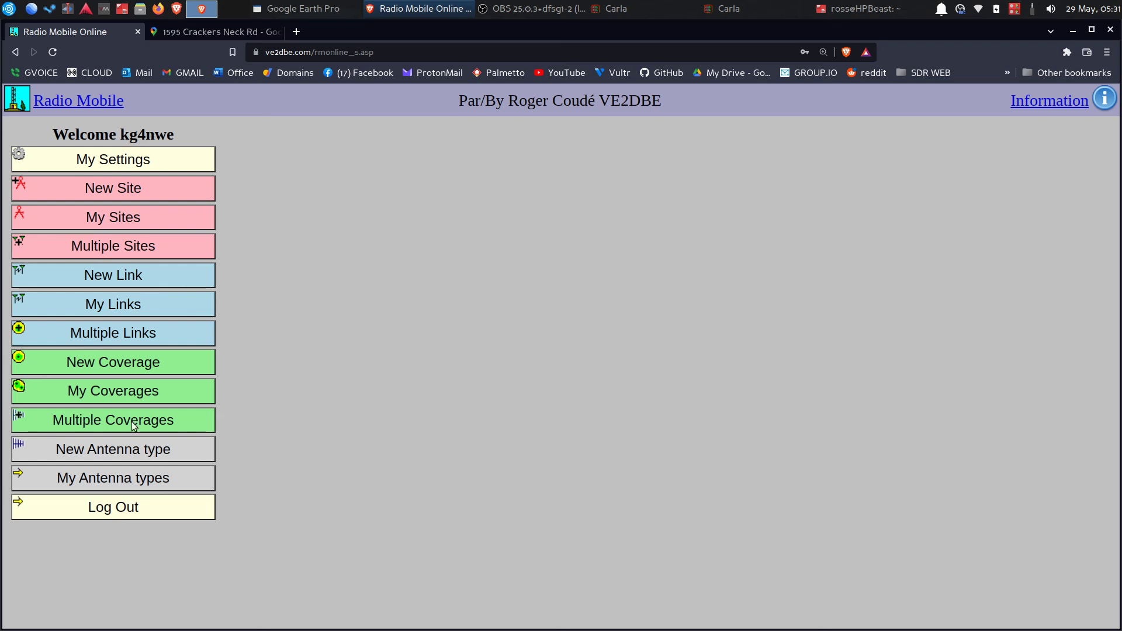
pyautogui.click(109, 420)
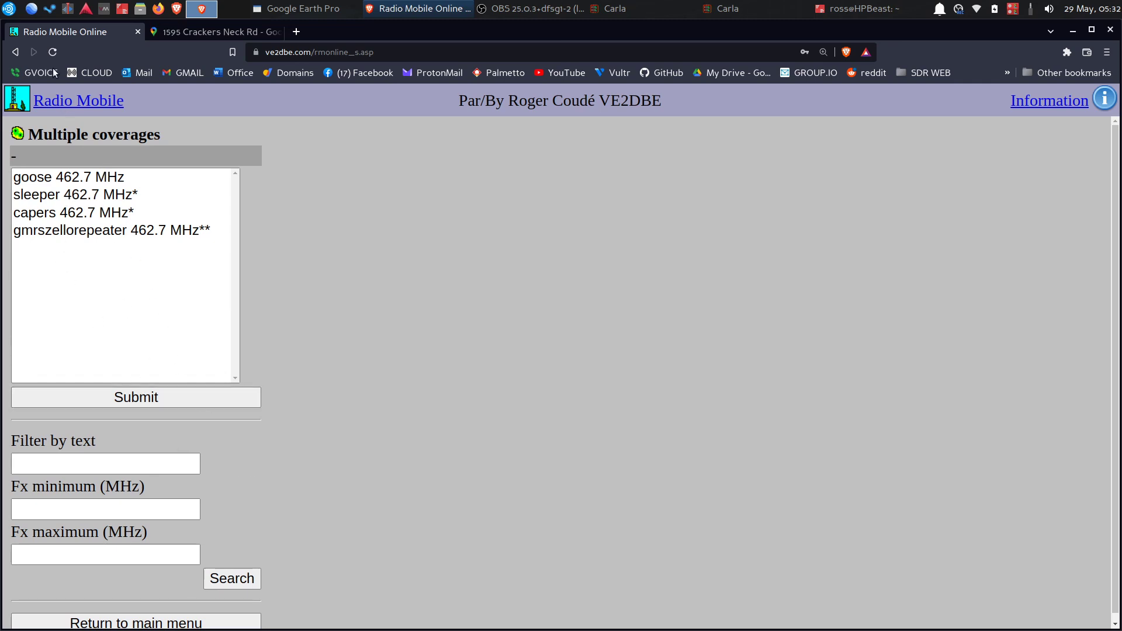
pyautogui.click(14, 53)
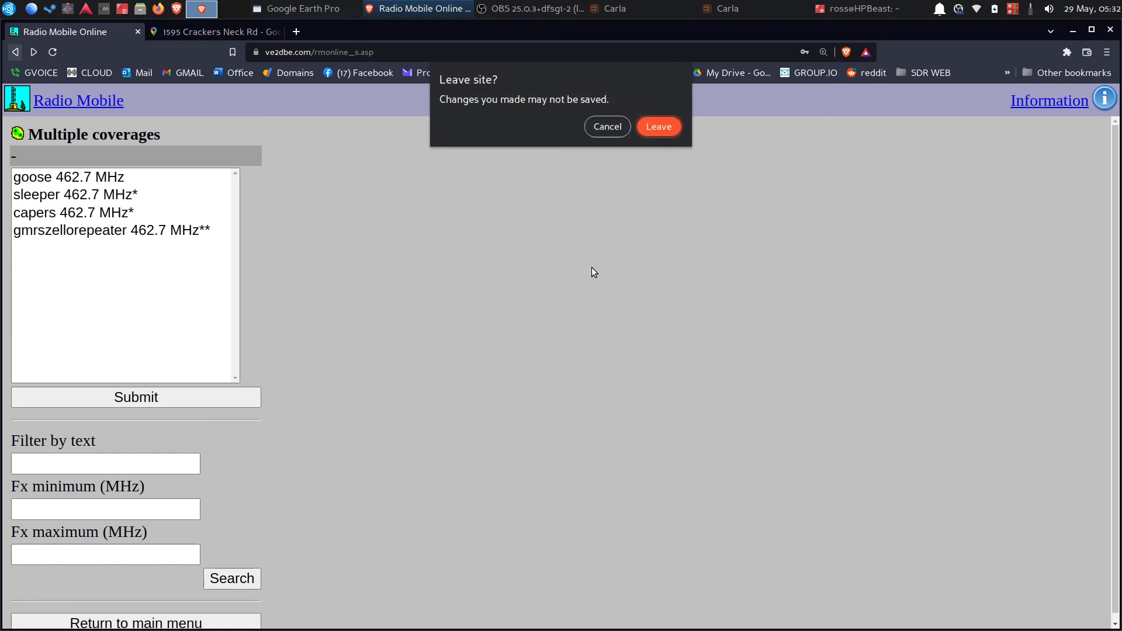
pyautogui.click(608, 130)
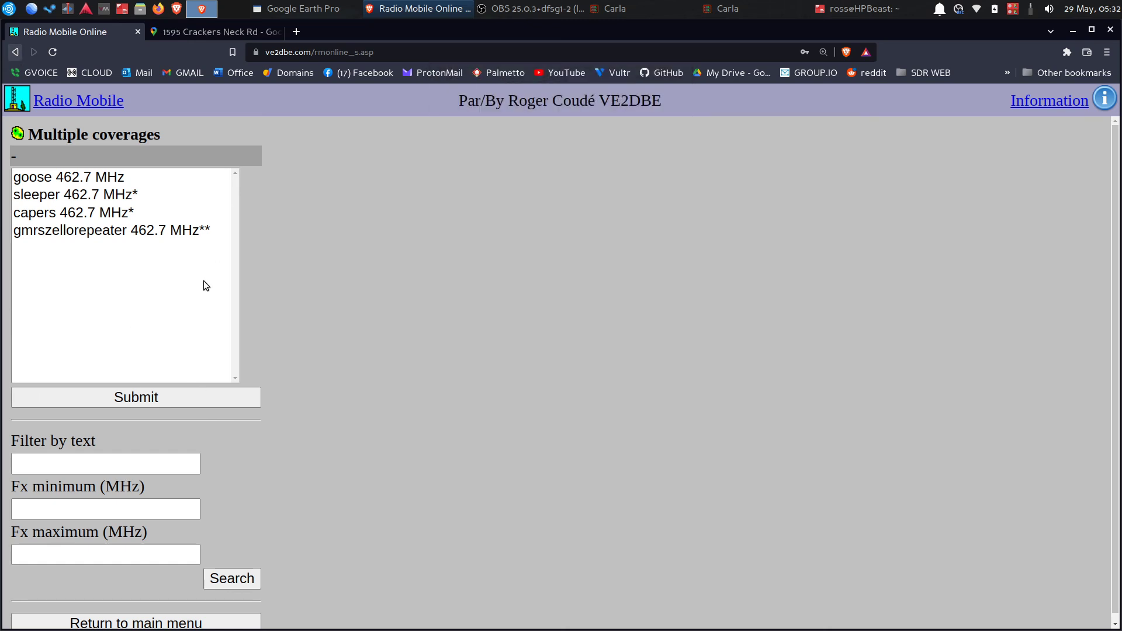
pyautogui.click(190, 398)
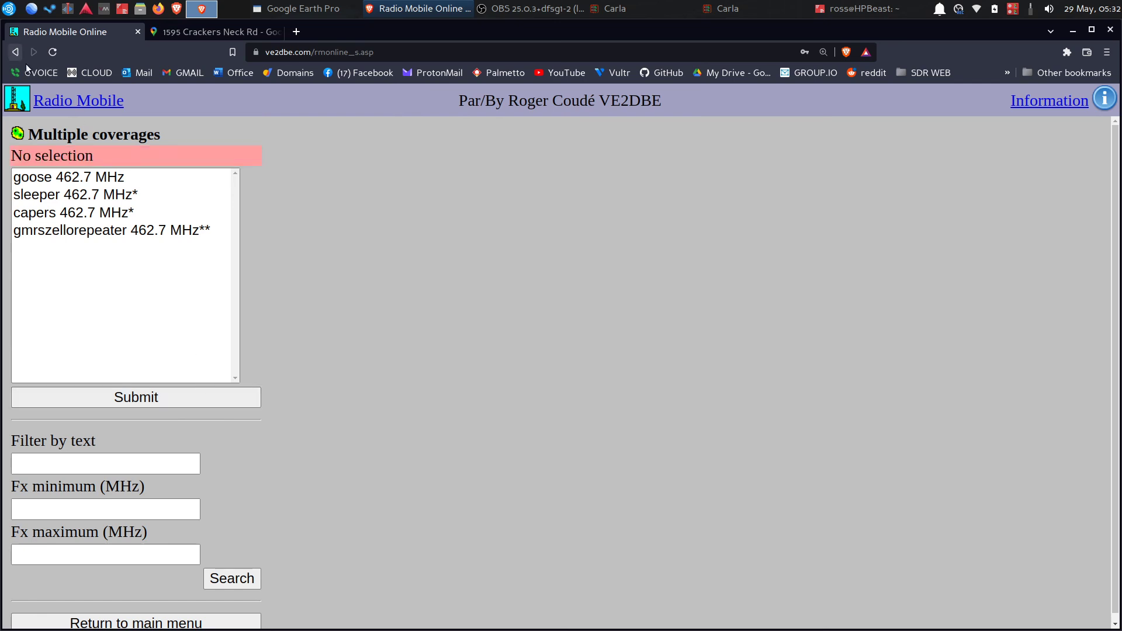
pyautogui.click(202, 611)
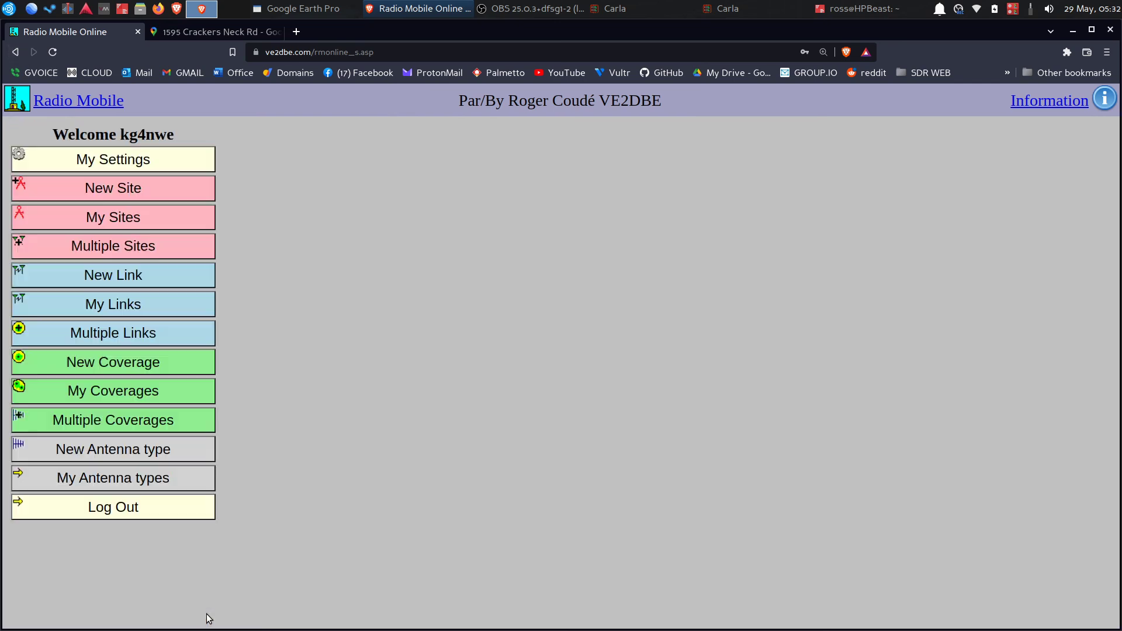
# - View the Multiple Links page and the New Link form's parameters, leaving both without creating a link
pyautogui.click(132, 332)
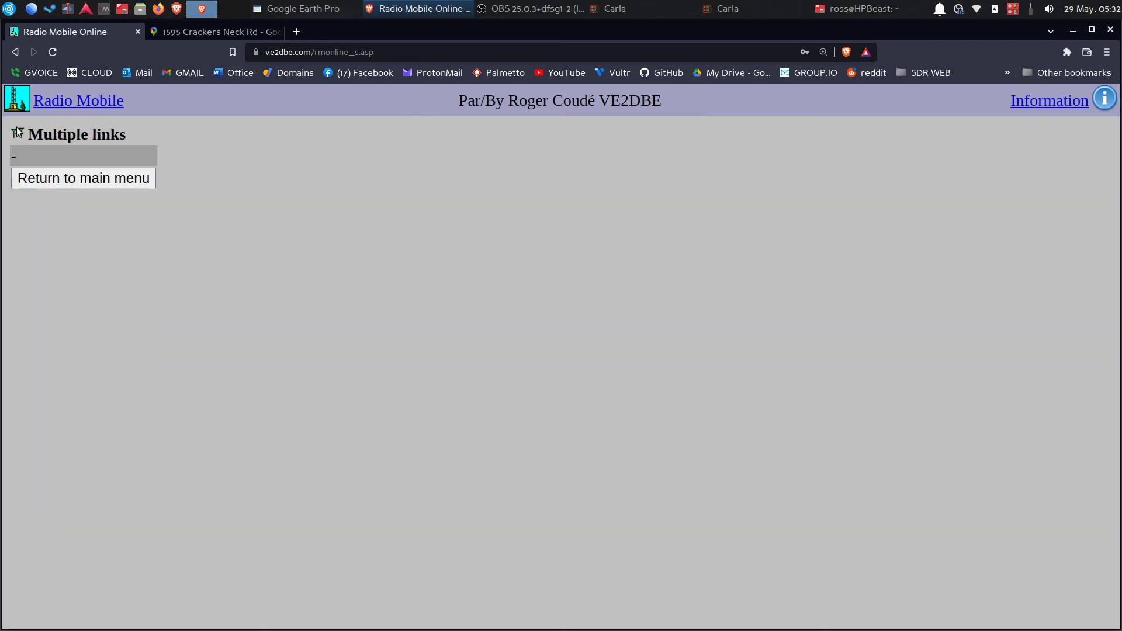
pyautogui.click(61, 178)
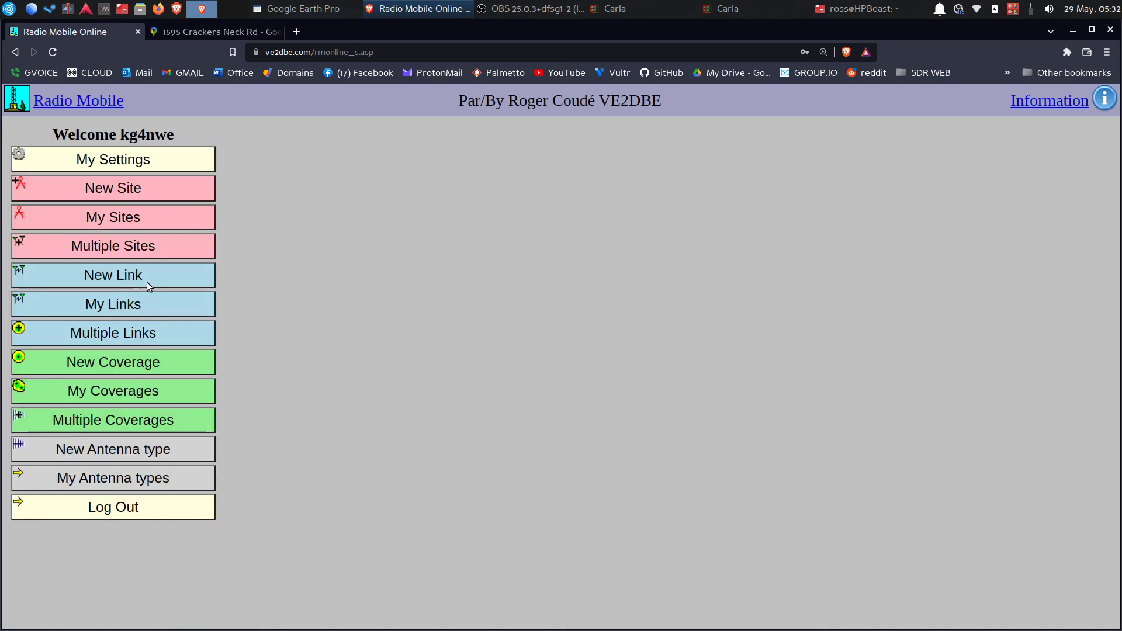
pyautogui.click(146, 282)
pyautogui.scroll(-1, 146, 283)
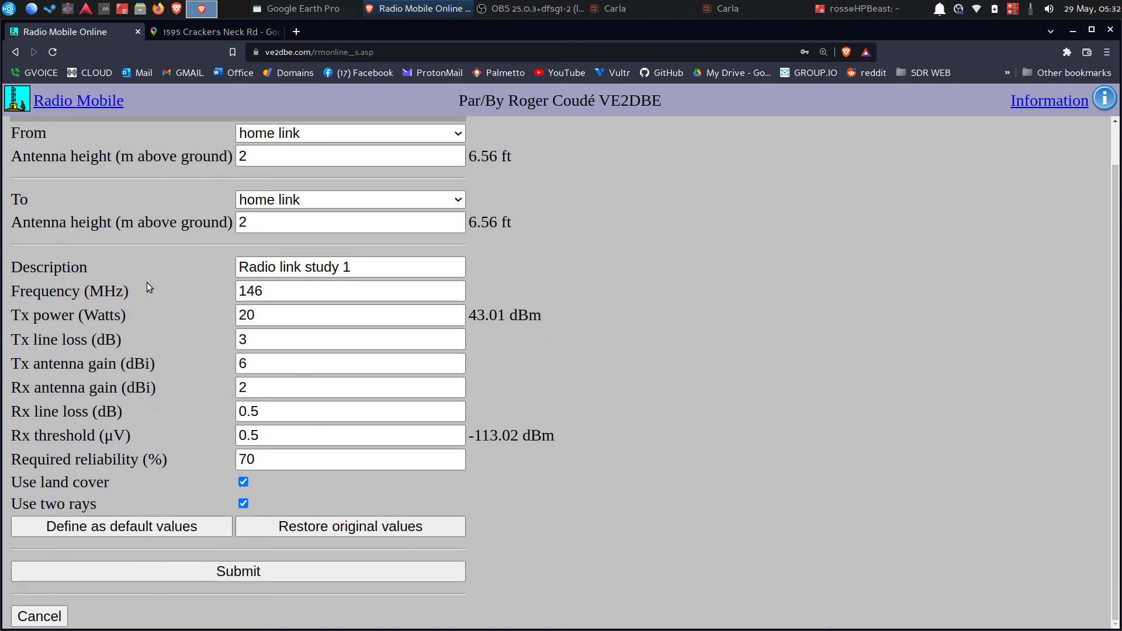
pyautogui.scroll(1, 147, 284)
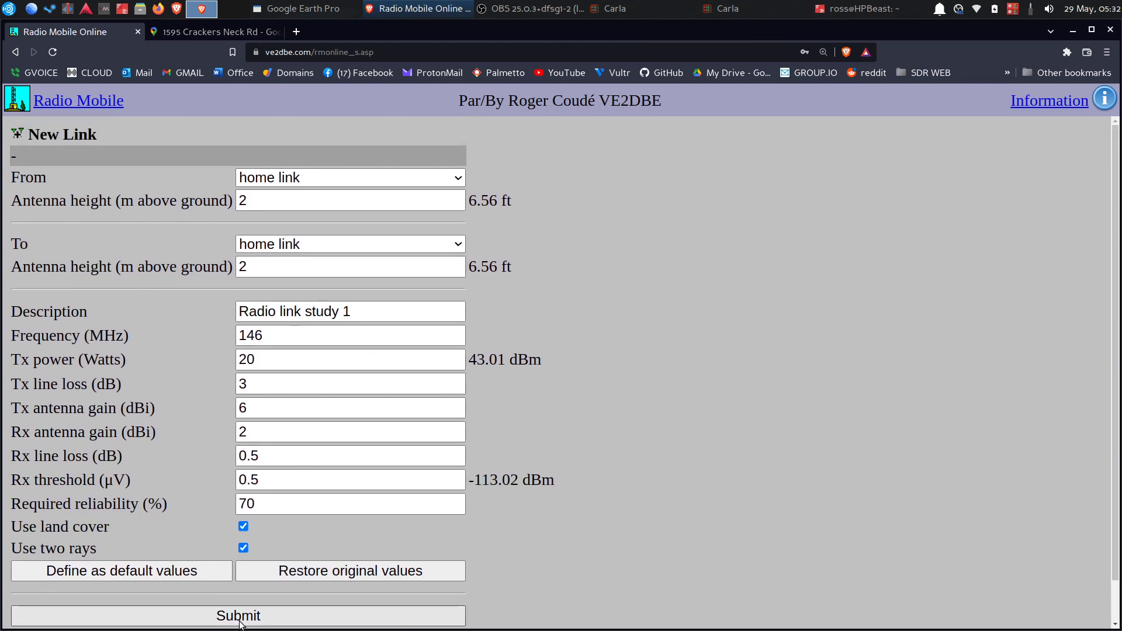
pyautogui.scroll(-1, 240, 623)
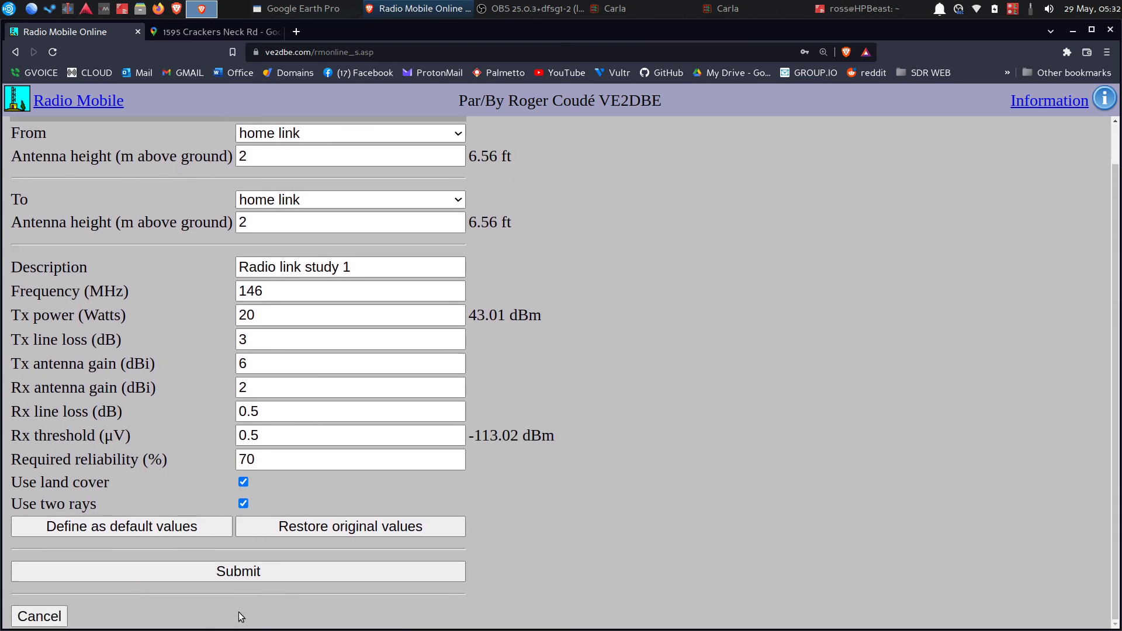
pyautogui.click(47, 619)
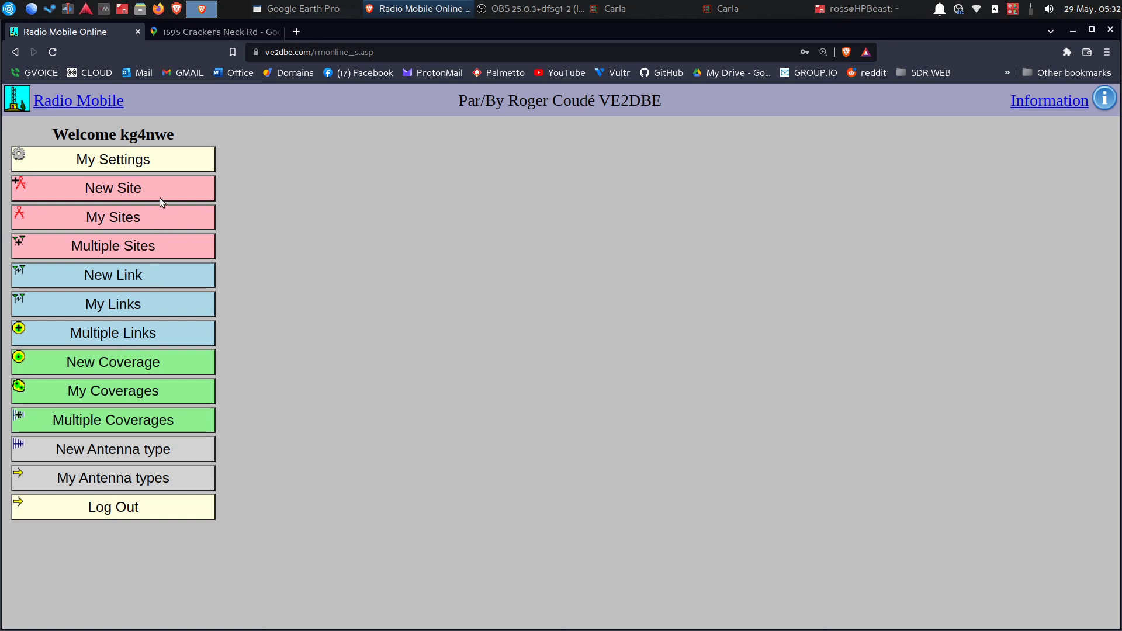
# - Review the saved site's details under My Sites, stay on that page, and close the Google Maps page
pyautogui.click(159, 228)
pyautogui.scroll(-2, 182, 306)
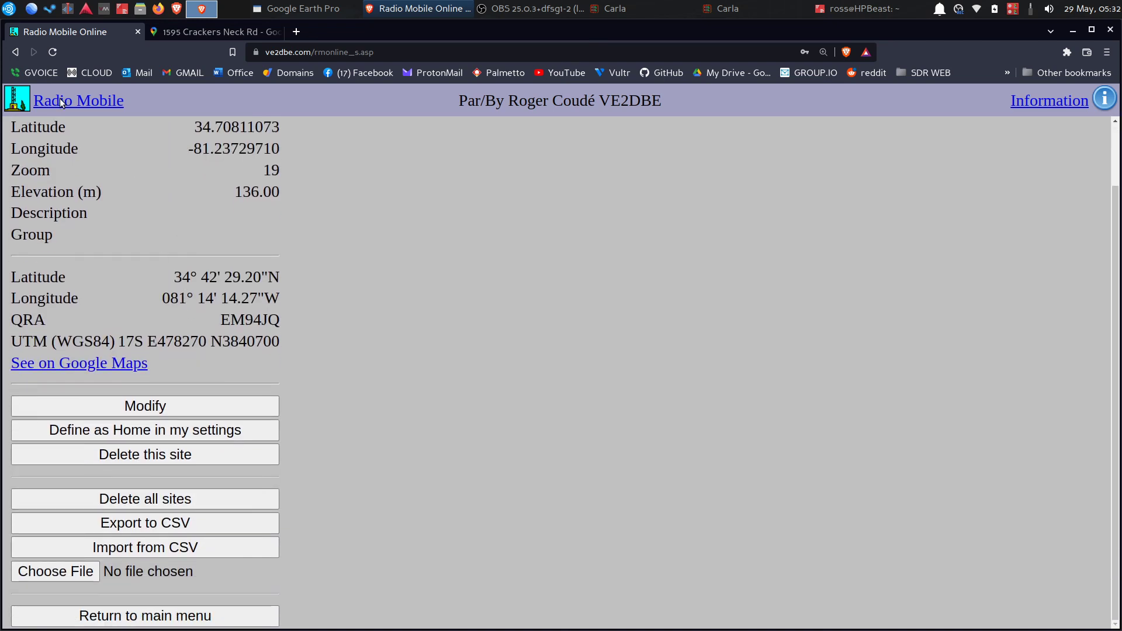
pyautogui.click(15, 52)
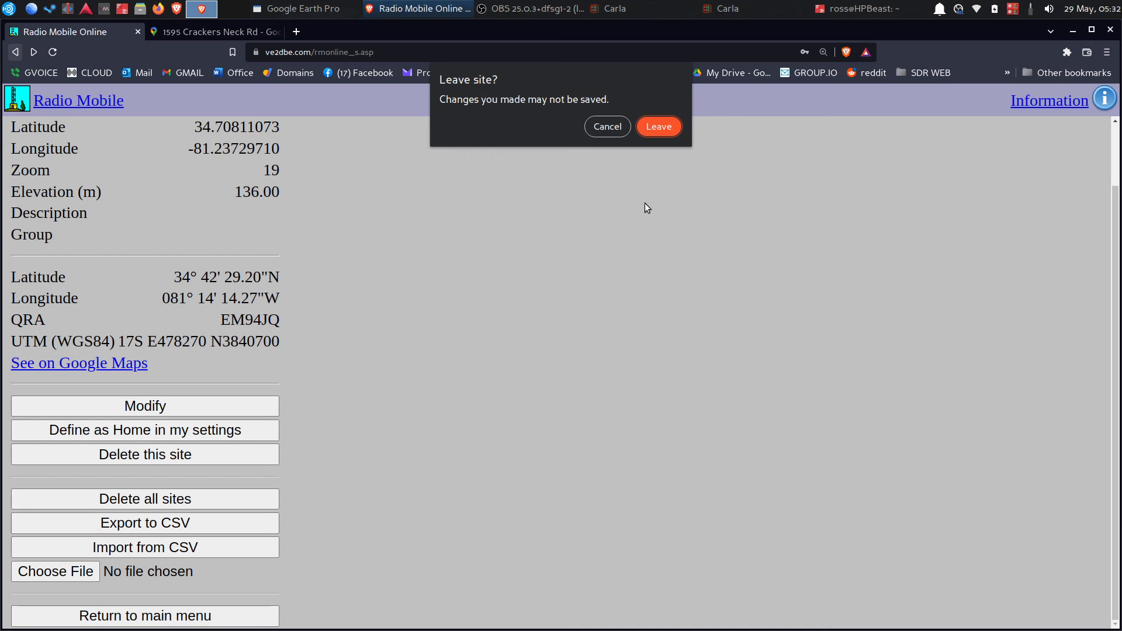
pyautogui.click(596, 124)
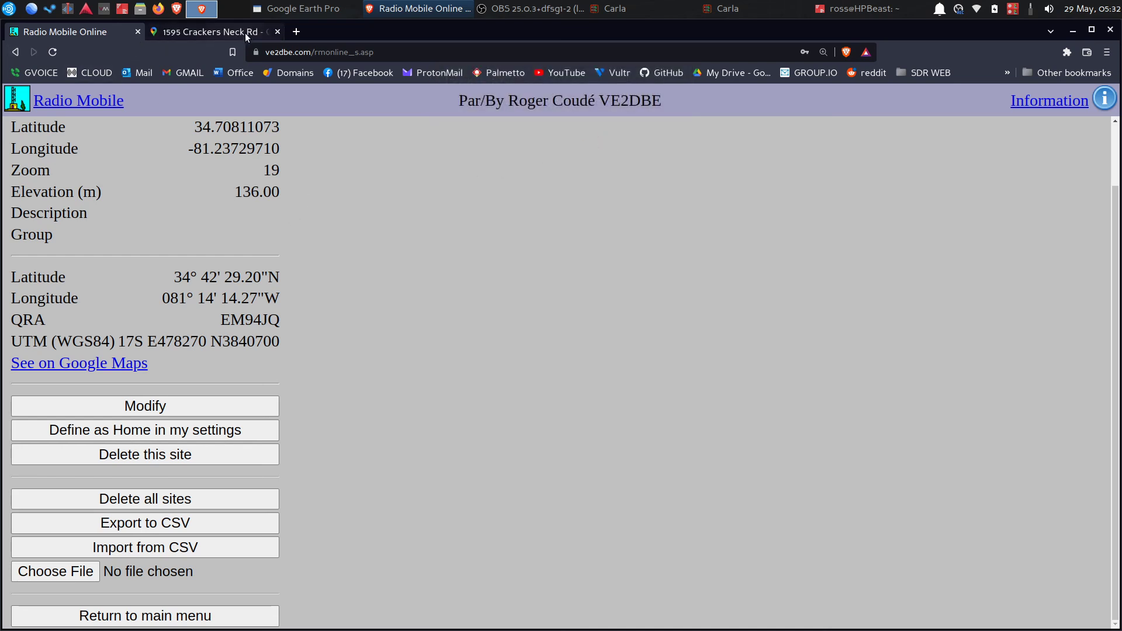
pyautogui.click(277, 31)
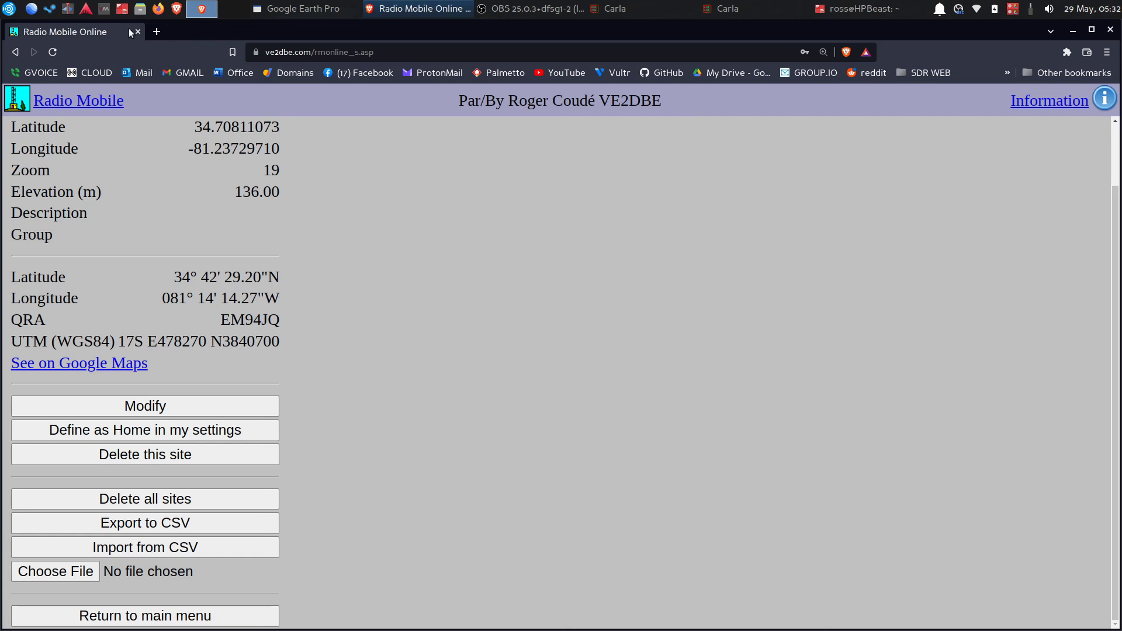